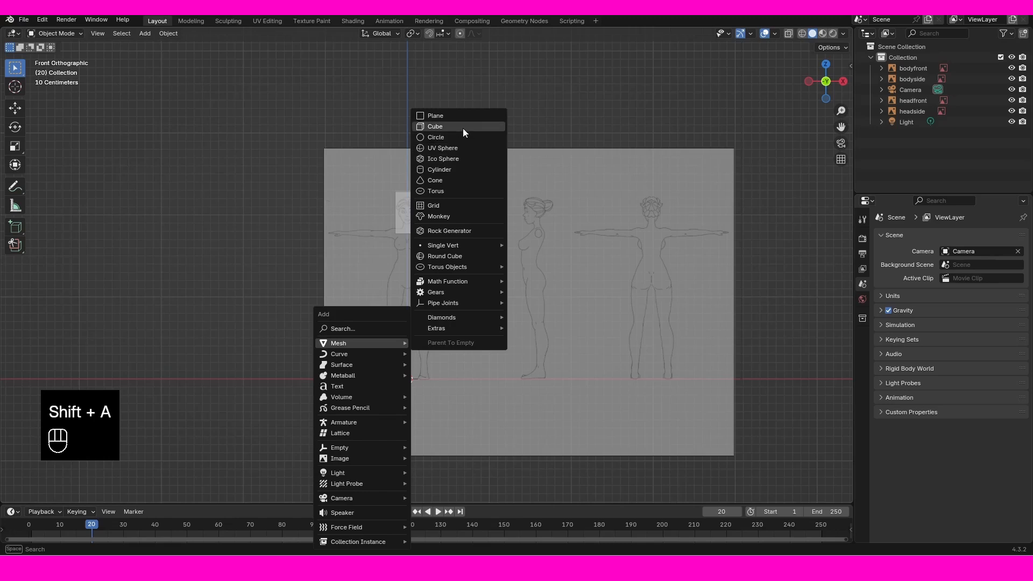
Add a cube and raise it along Z to the head of the front body reference
click(463, 128)
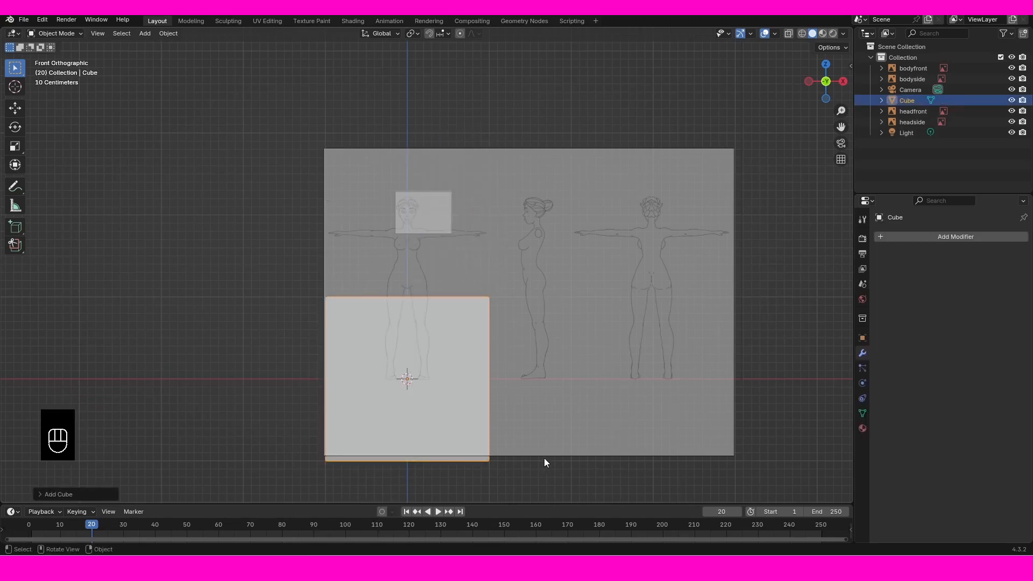
key(g)
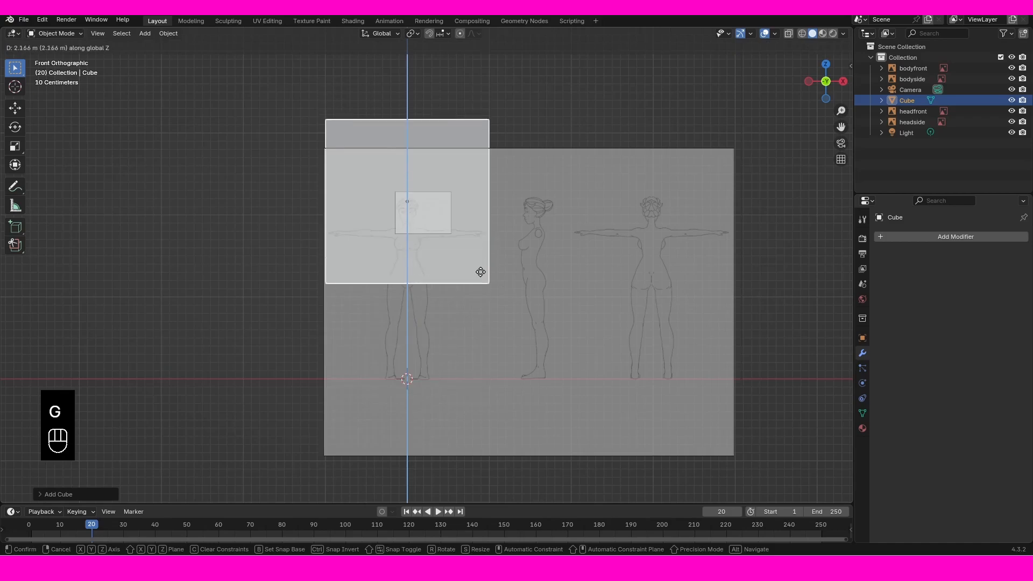
click(501, 282)
Scale the cube down uniformly in front view to roughly the size of the reference head
scroll(518, 311, up, 4)
key(s)
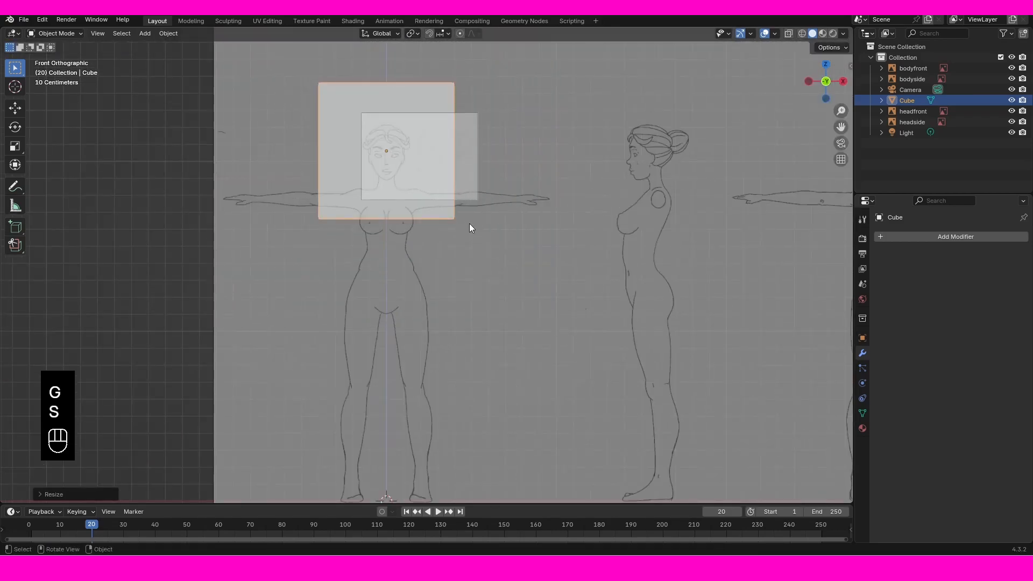
click(471, 225)
scroll(491, 350, up, 2)
scroll(491, 346, up, 1)
key(s)
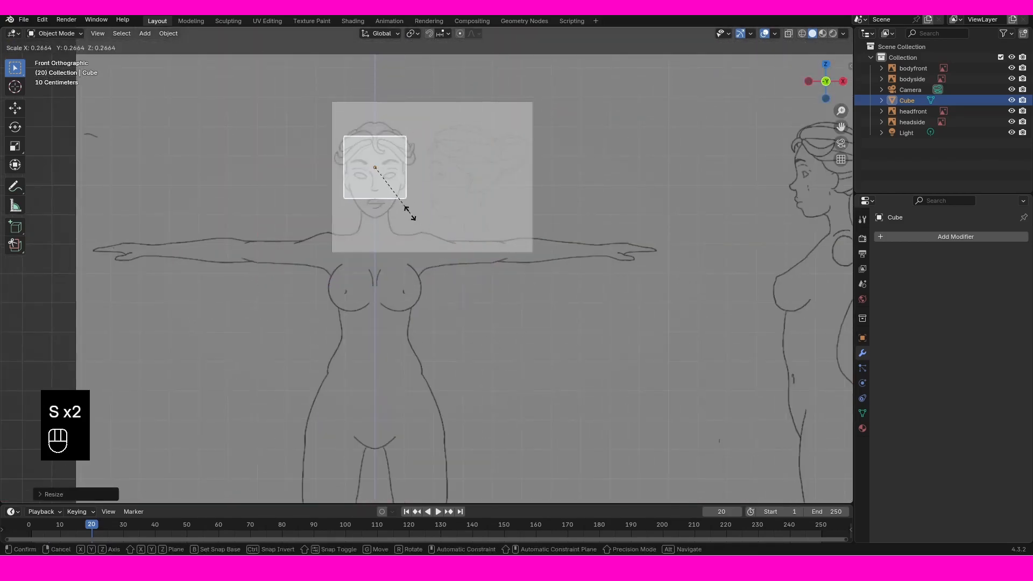
click(406, 213)
Move the cube along Y in the right side view to sit within the profile head
key(KP_3)
shift+middle_drag(450, 199, 427, 312)
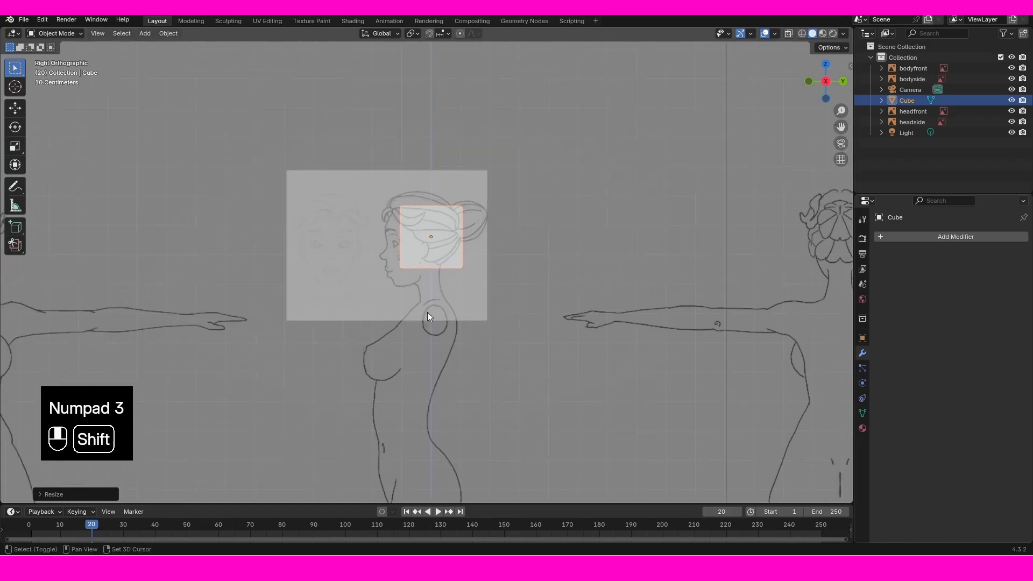
scroll(416, 332, up, 5)
key(g)
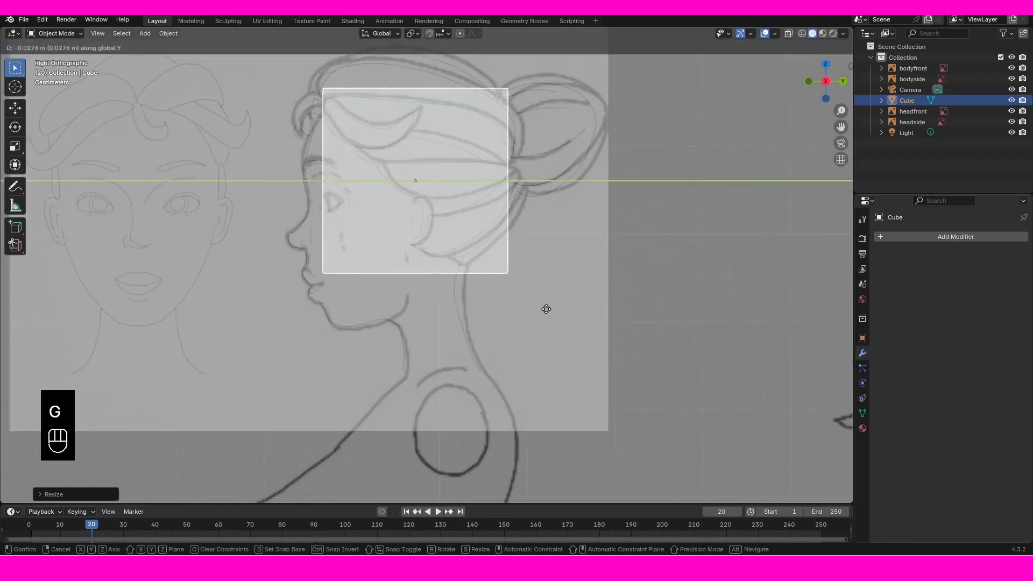
click(540, 309)
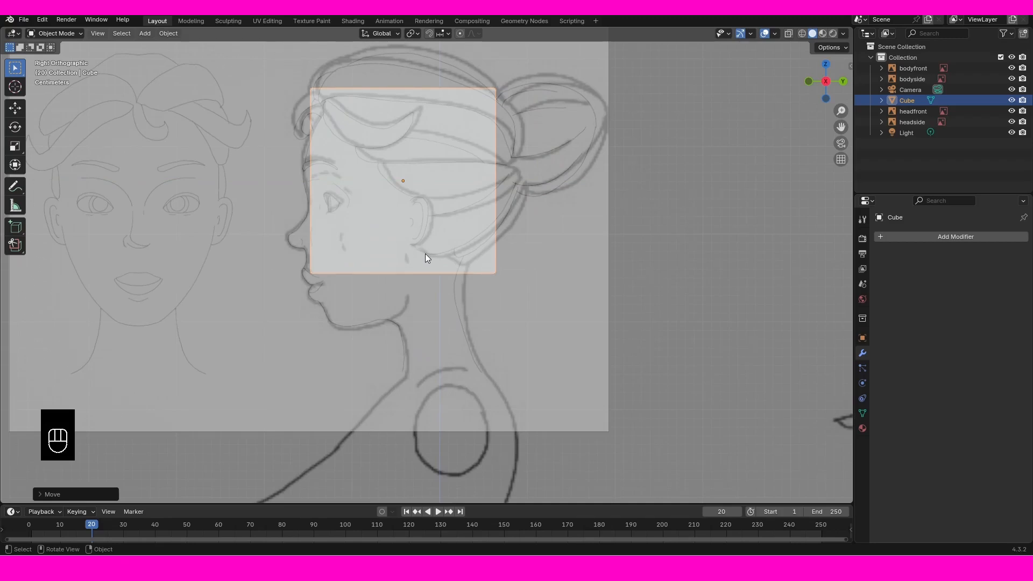
key(KP_1)
mouse_move(416, 320)
shift+middle_down()
mouse_move(374, 288)
mouse_move(497, 295)
shift+middle_up()
scroll(544, 330, up, 2)
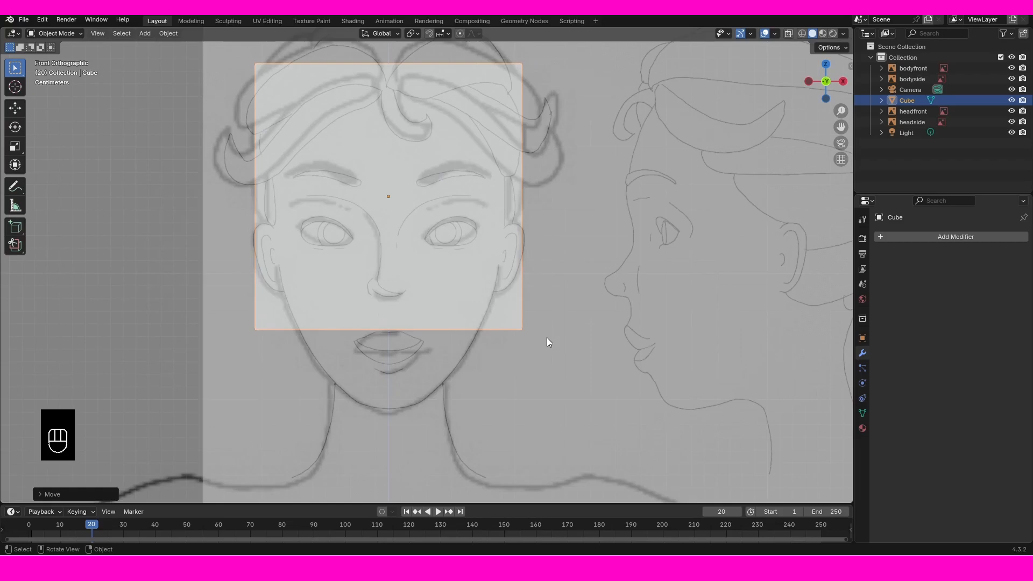
key(g)
key(z)
click(546, 341)
key(KP_3)
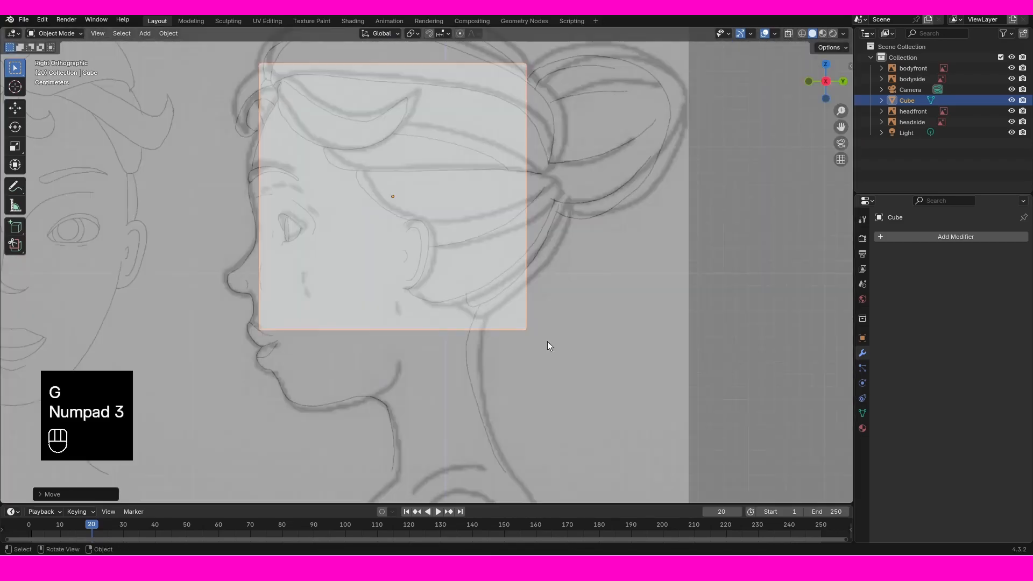
key(g)
key(y)
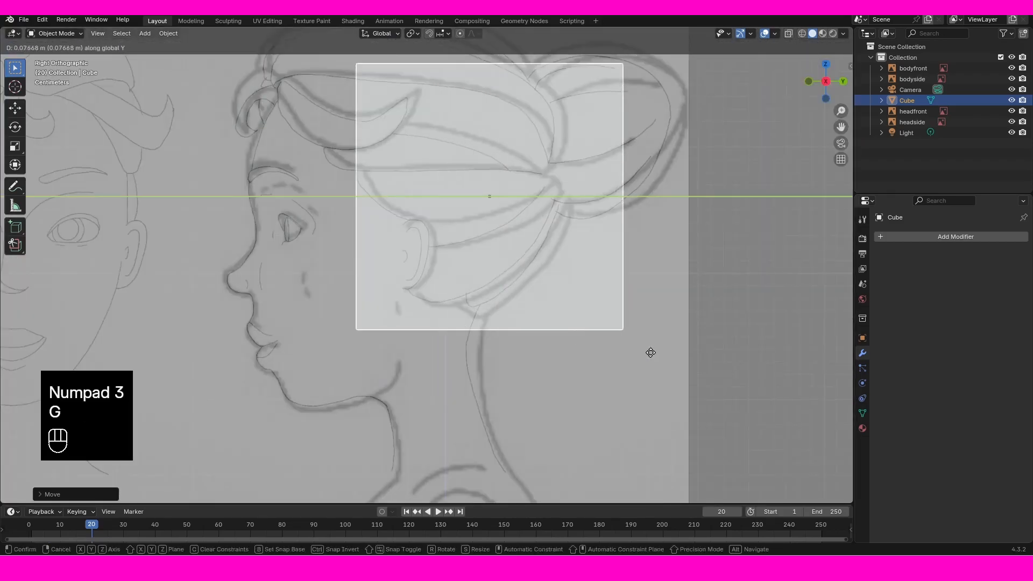
click(574, 335)
Scale the cube uniformly in front view by about 0.83 to fit inside the face outline
key(KP_1)
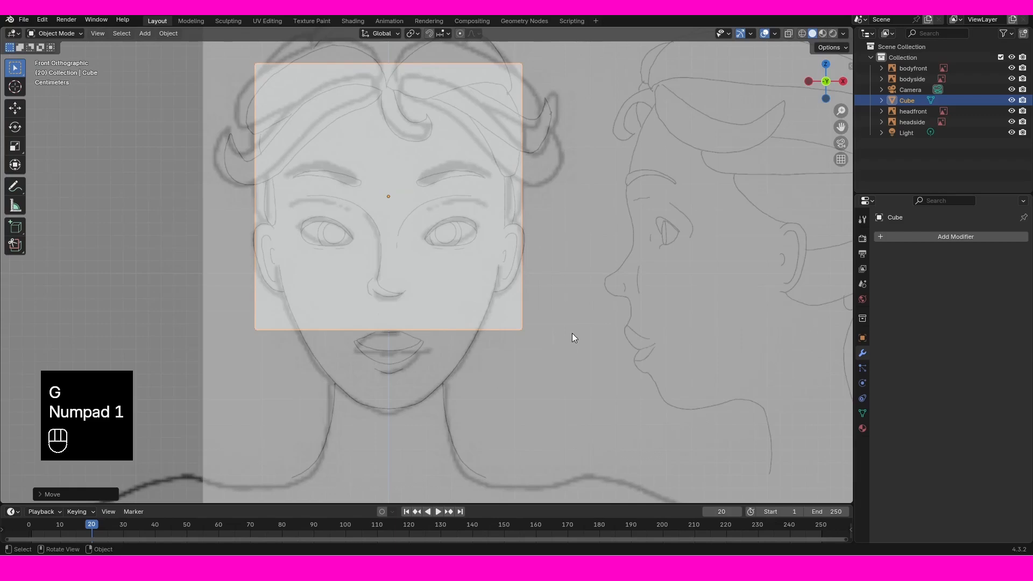
shift+middle_drag(572, 334, 557, 338)
key(s)
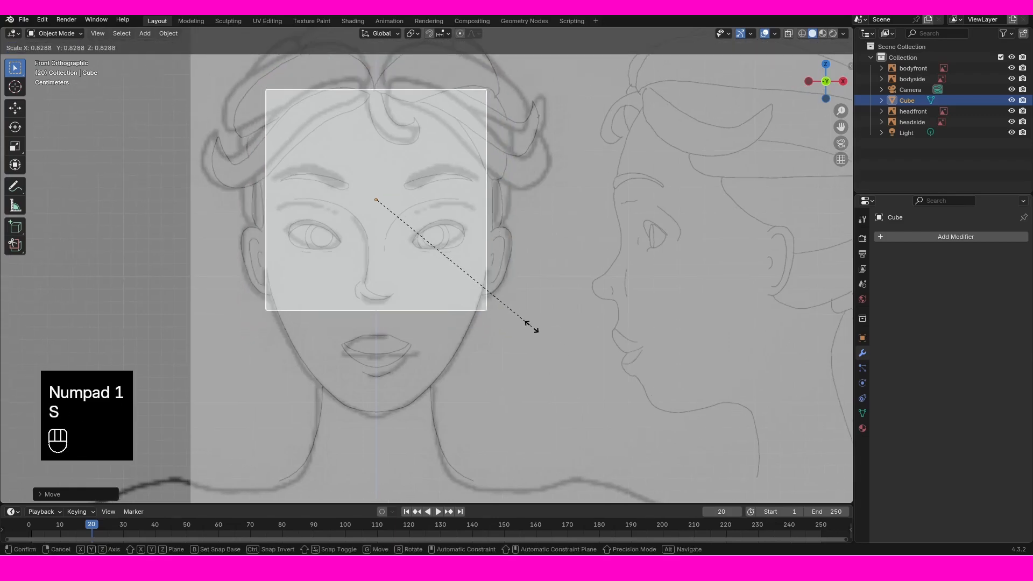
click(532, 326)
Apply the object transform of the resized cube
key(KP_3)
scroll(522, 327, down, 3)
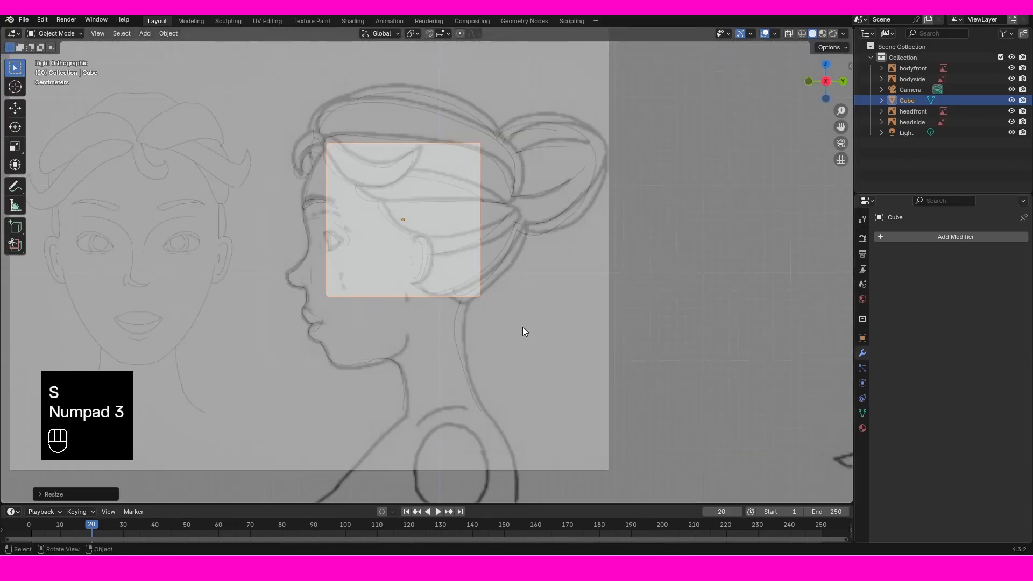
middle_drag(522, 327, 498, 330)
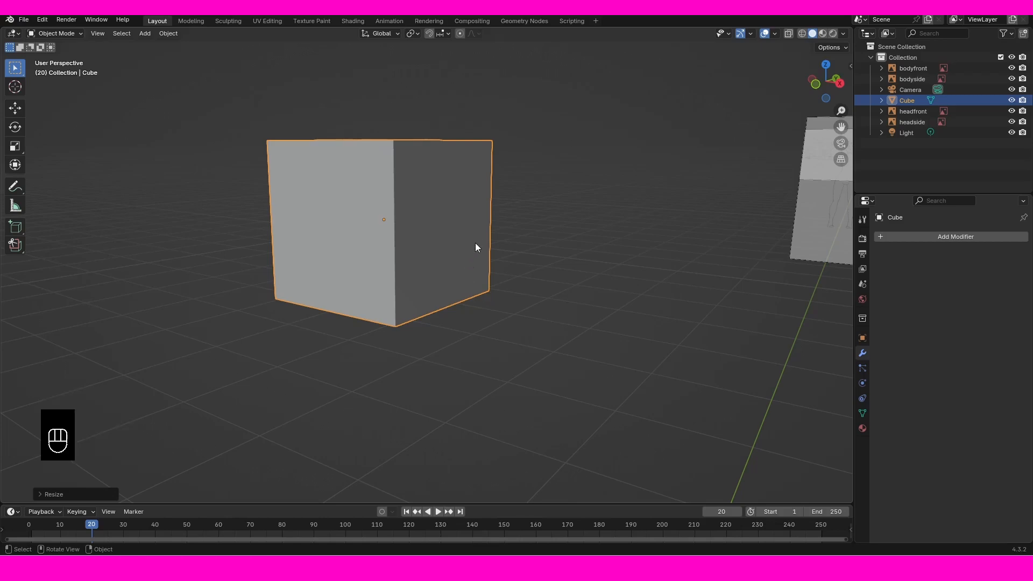
key(ctrl+a)
click(478, 227)
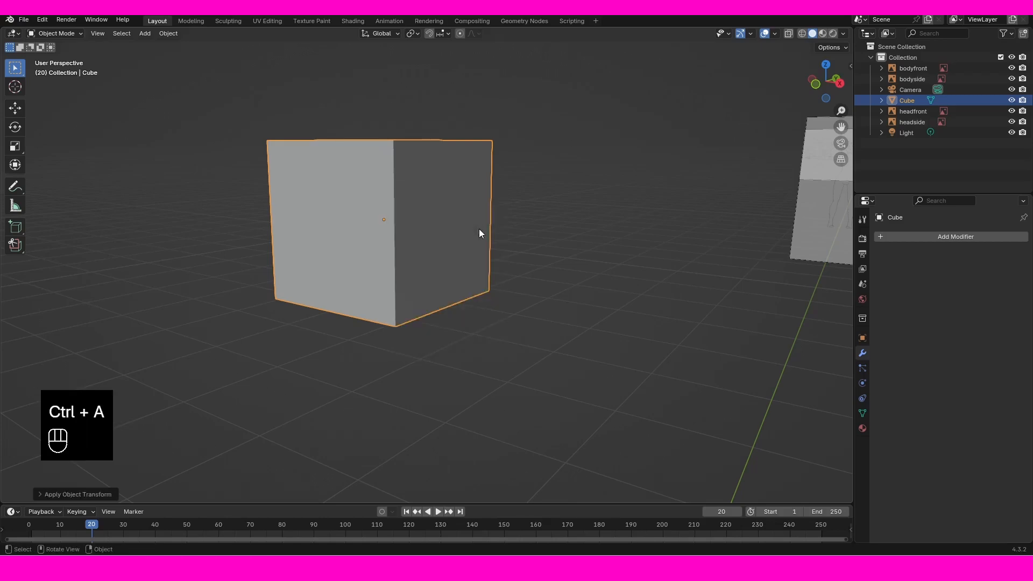
Enter Edit Mode in front view and subdivide the whole cube once
key(KP_1)
shift+scroll(502, 316, up, 1)
scroll(498, 324, up, 1)
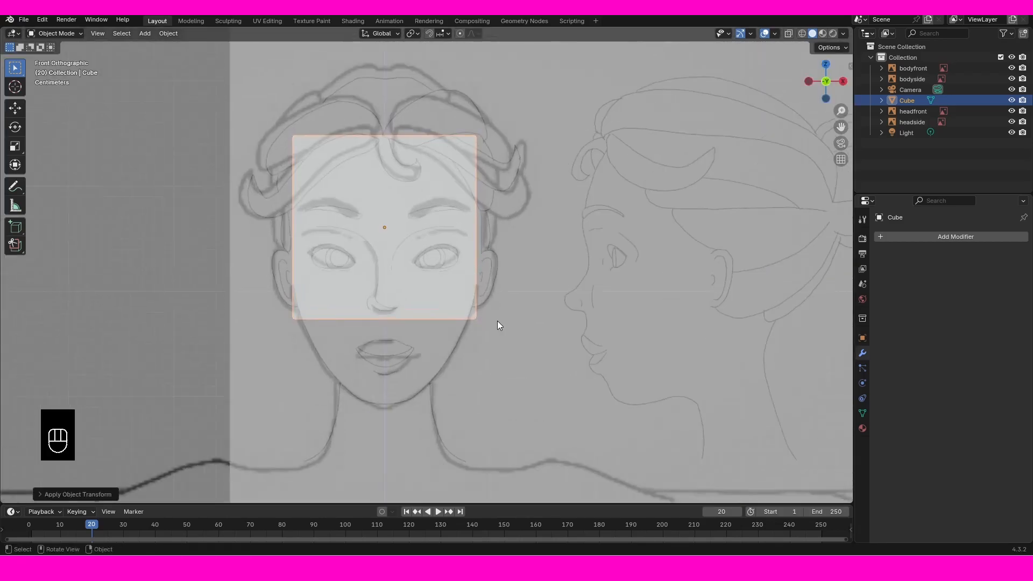
key(Tab)
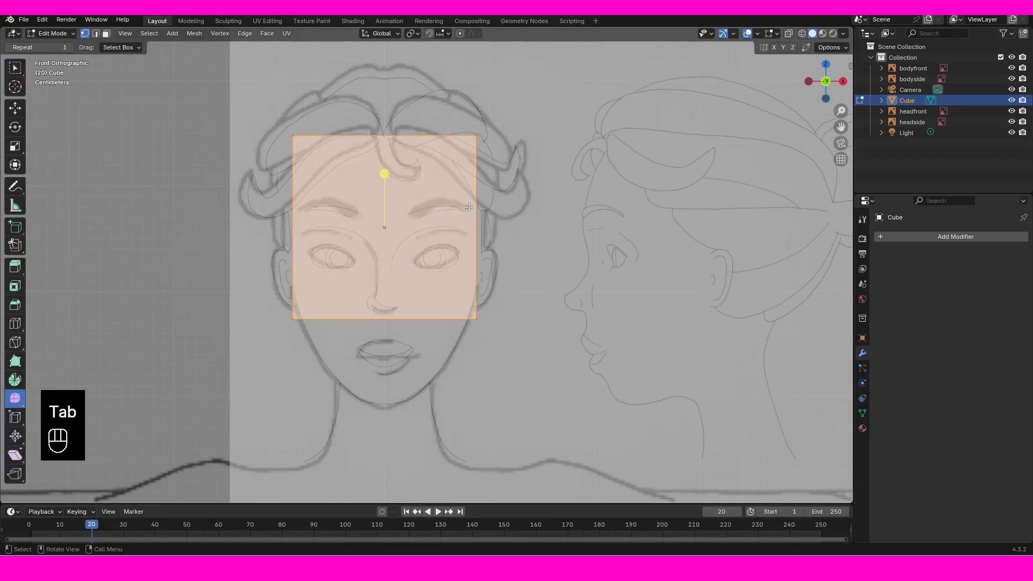
key(ctrl+e)
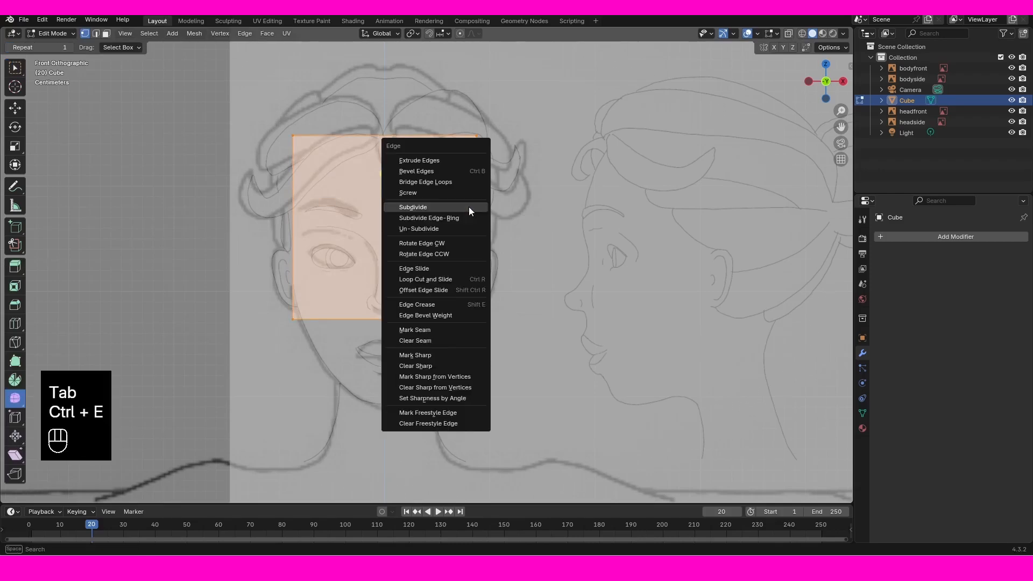
click(469, 207)
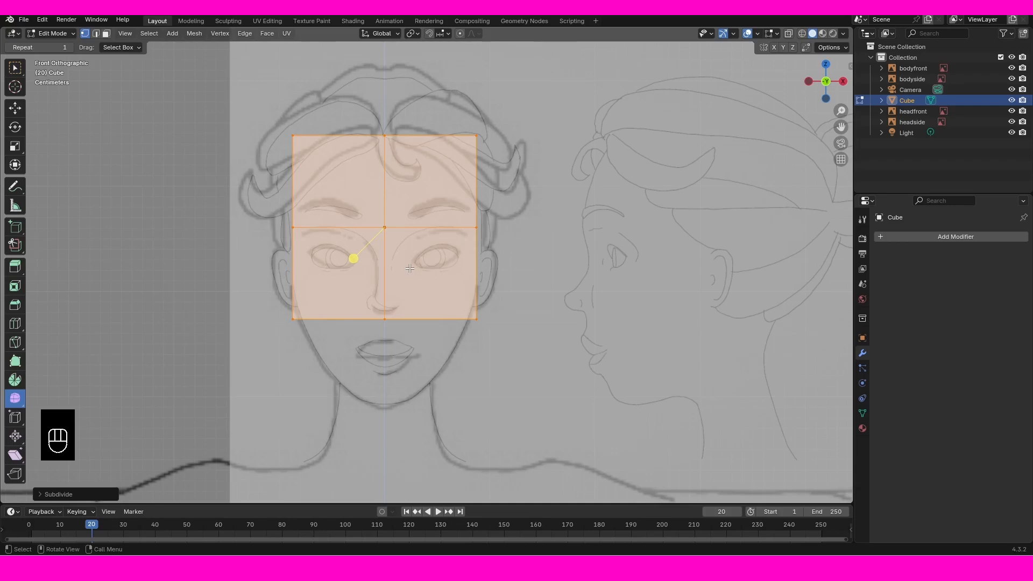
Smooth all the cube's vertices and scale the rounded mesh up to fill more of the reference head
middle_drag(434, 221, 372, 249)
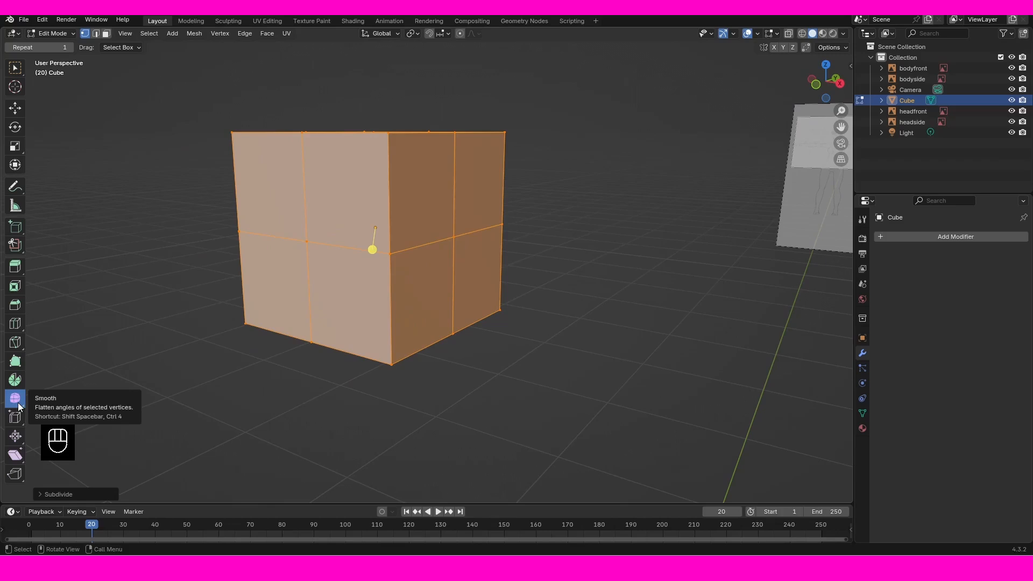
drag(372, 249, 509, 408)
key(KP_3)
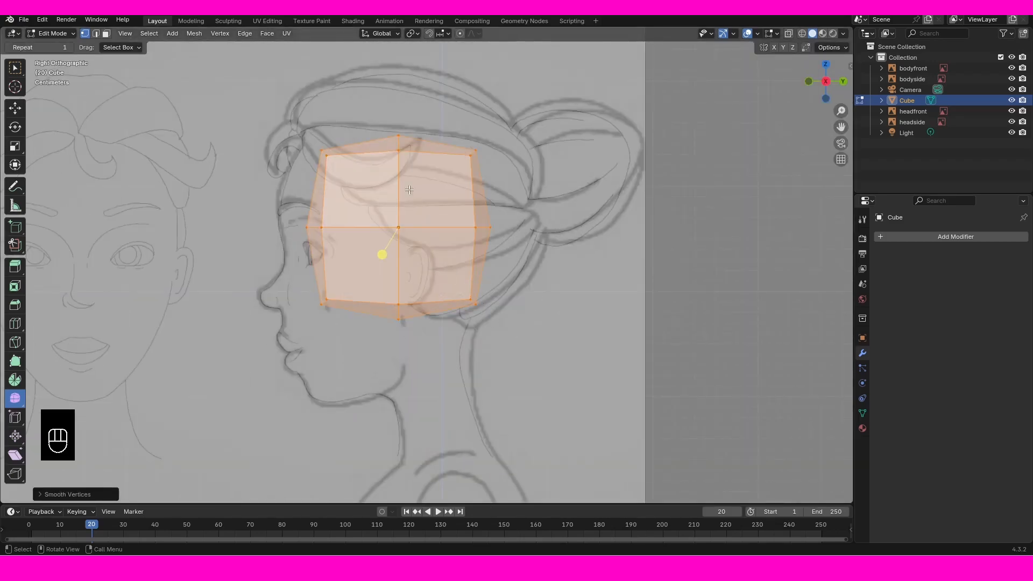
key(s)
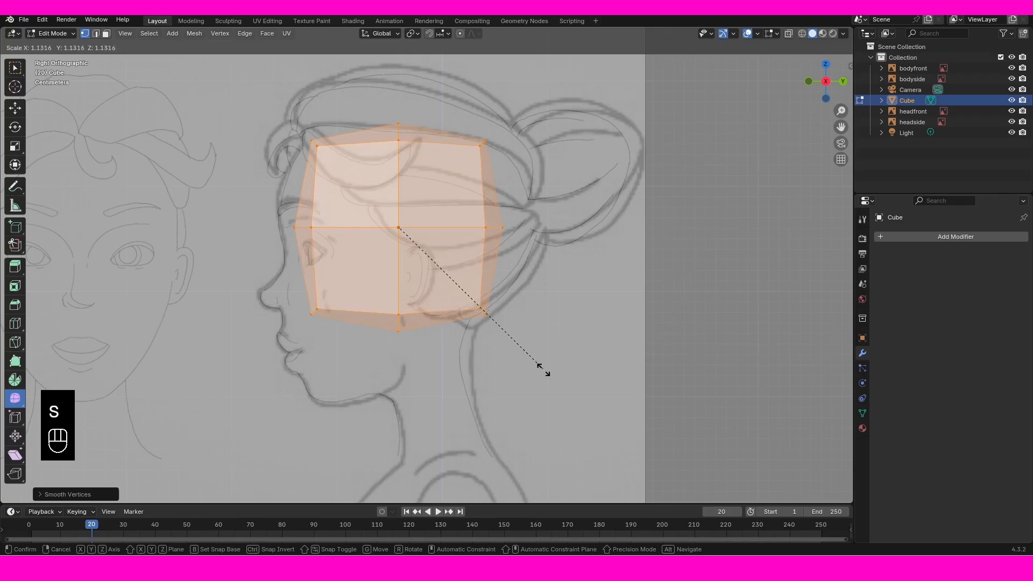
click(549, 379)
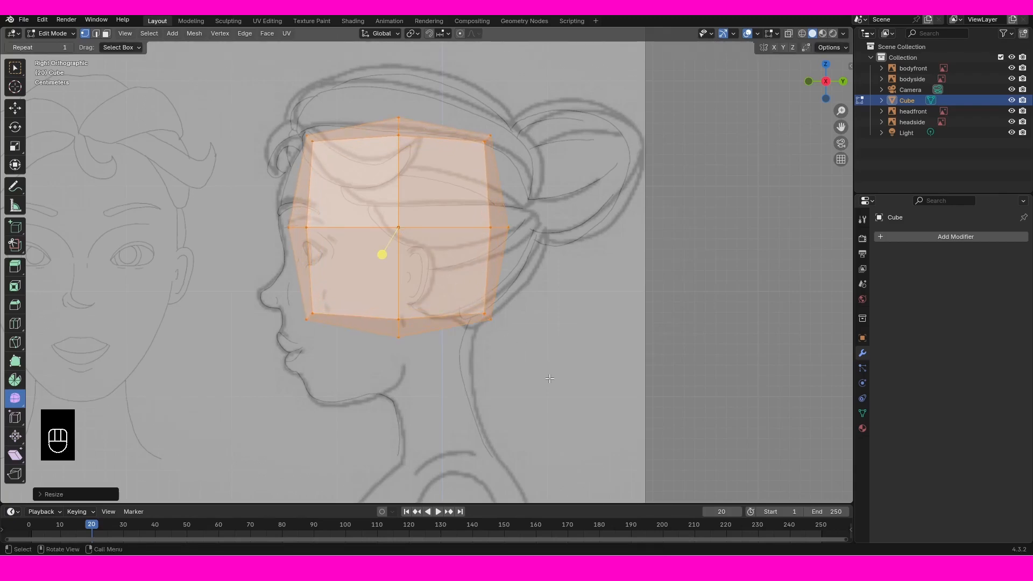
key(KP_1)
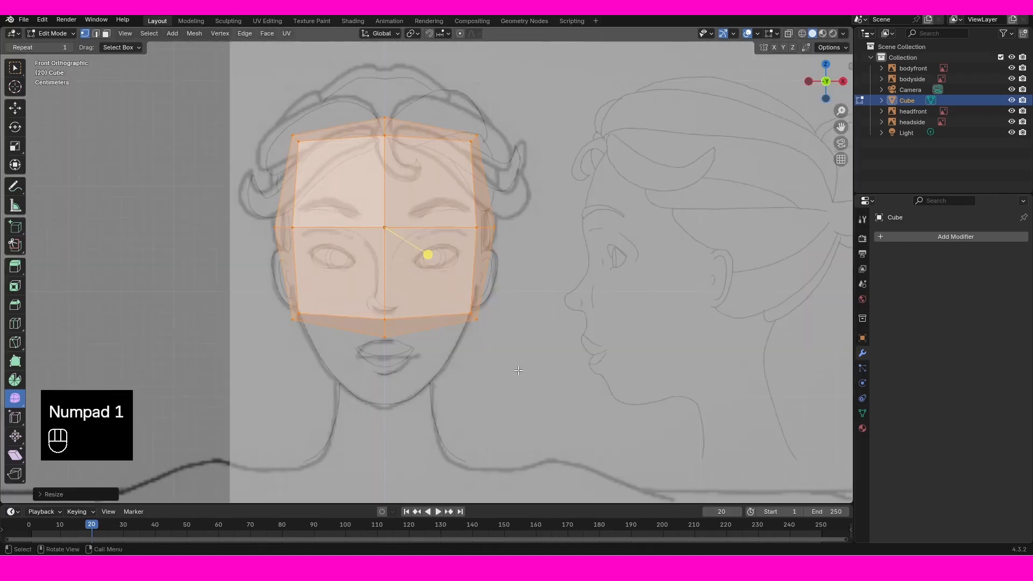
Switch to wireframe shading and delete the vertices left of the face's centre line in front view
key(alt+a)
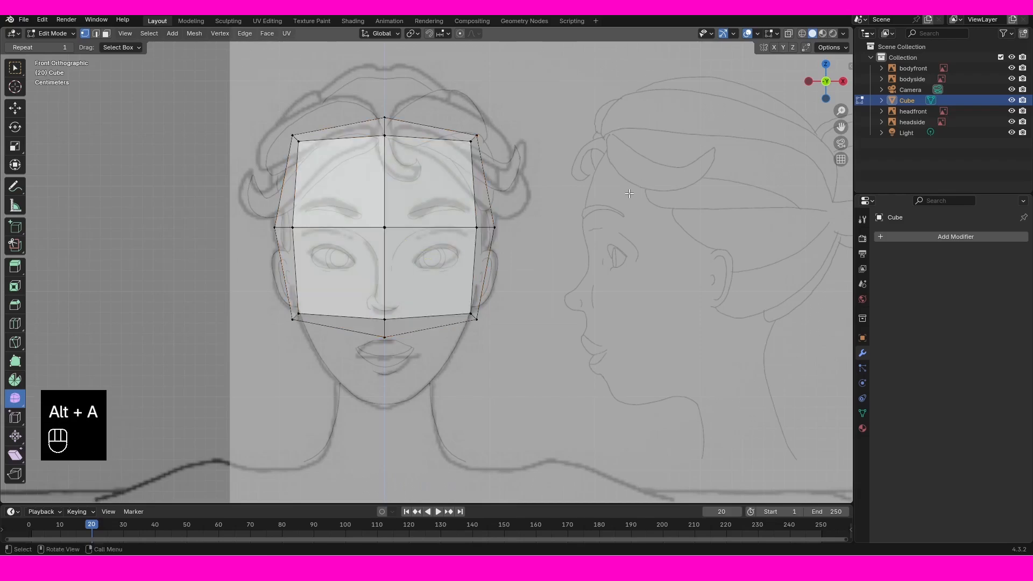
click(802, 34)
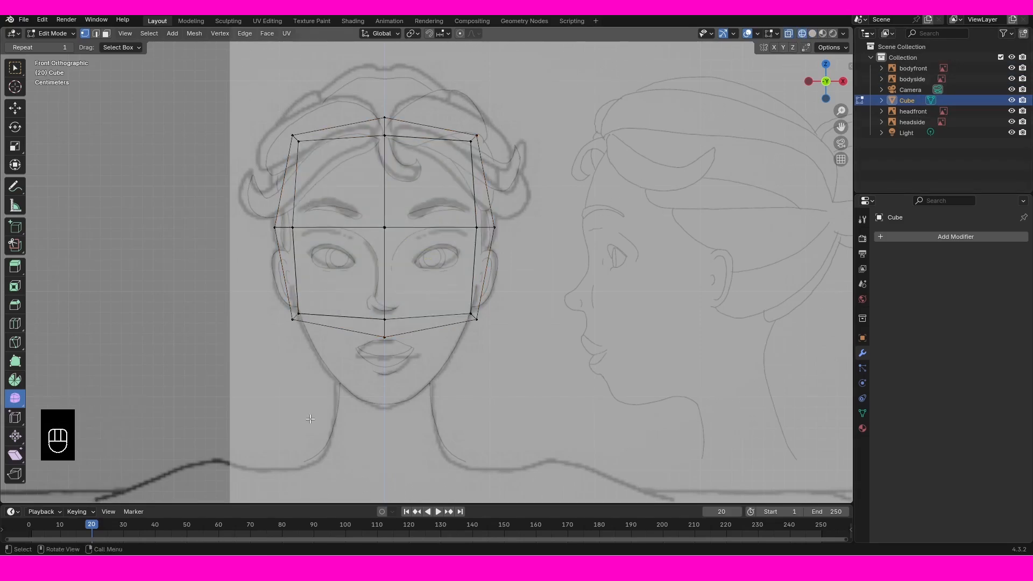
drag(260, 357, 326, 125)
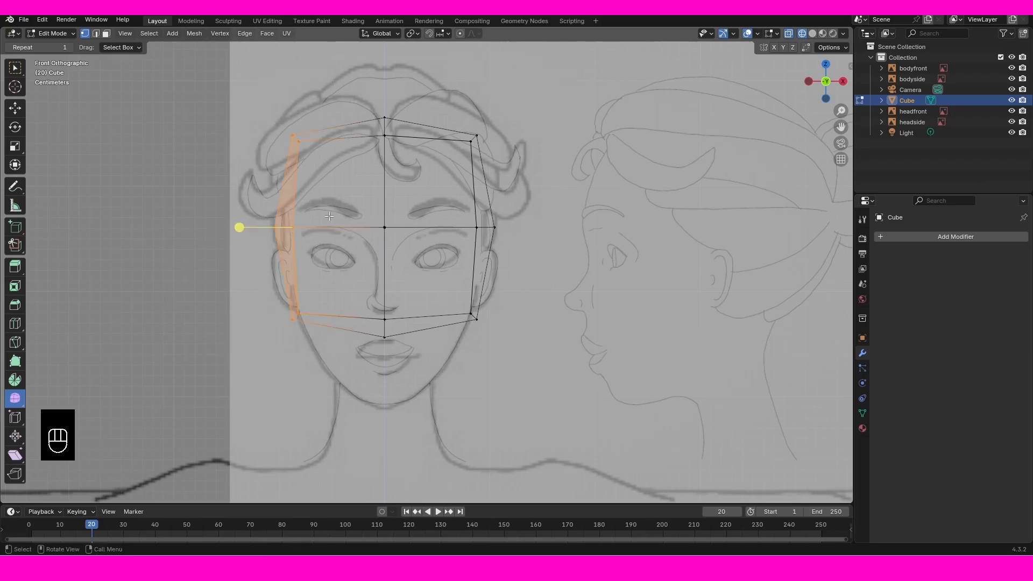
key(x)
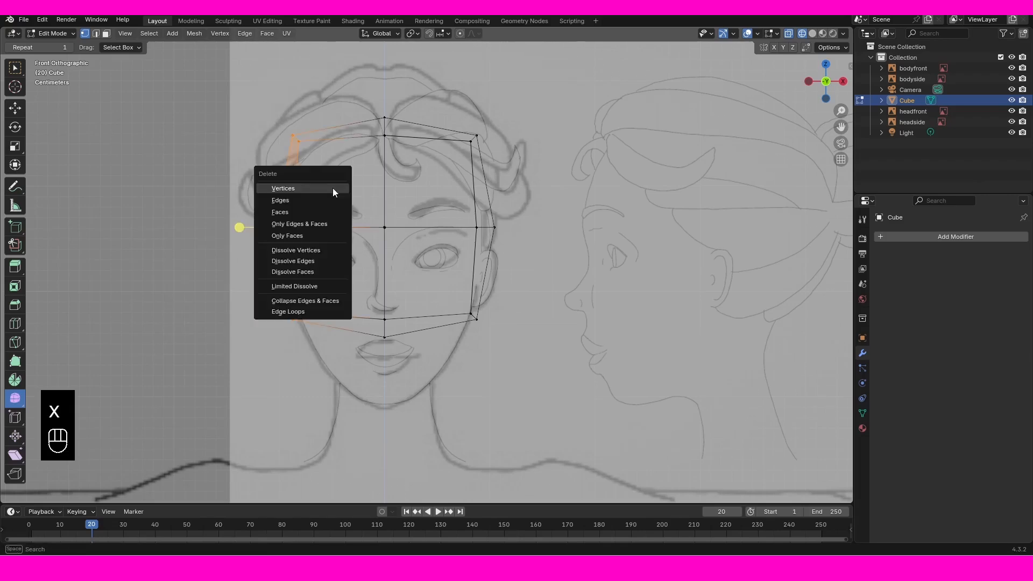
click(332, 188)
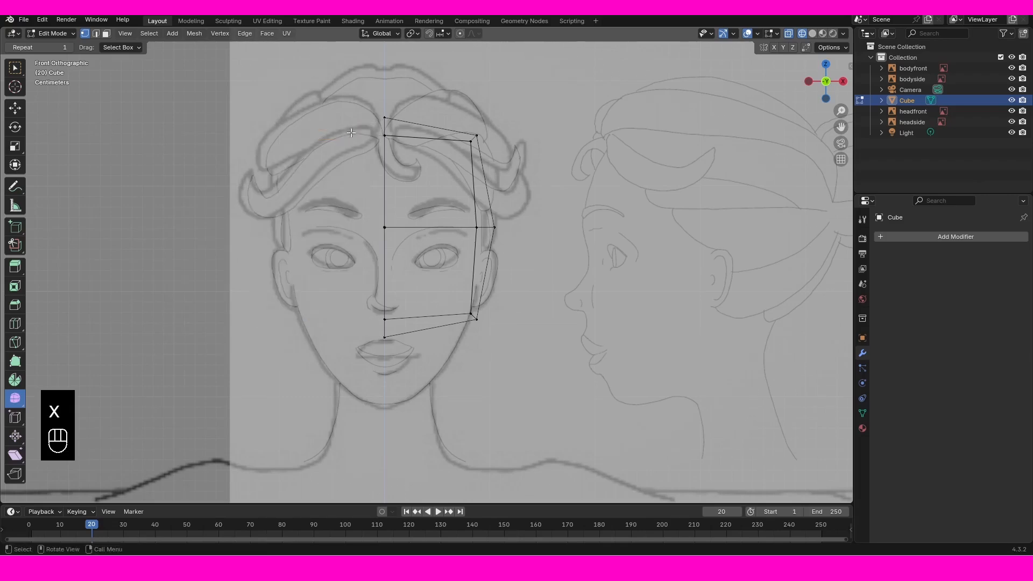
Add a Mirror modifier on the X axis with Clipping enabled to the half mesh
click(954, 237)
mouse_move(953, 236)
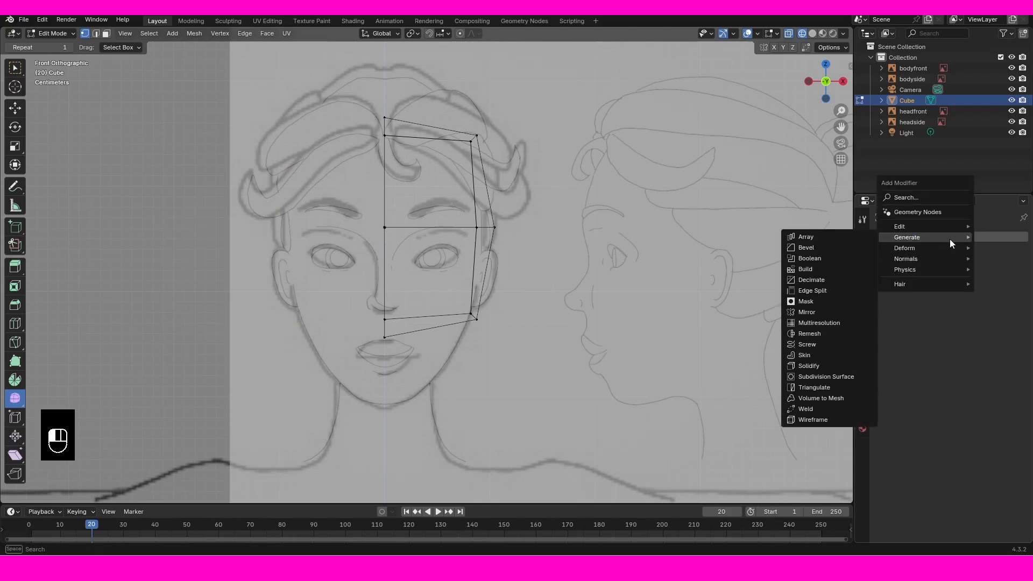
click(830, 311)
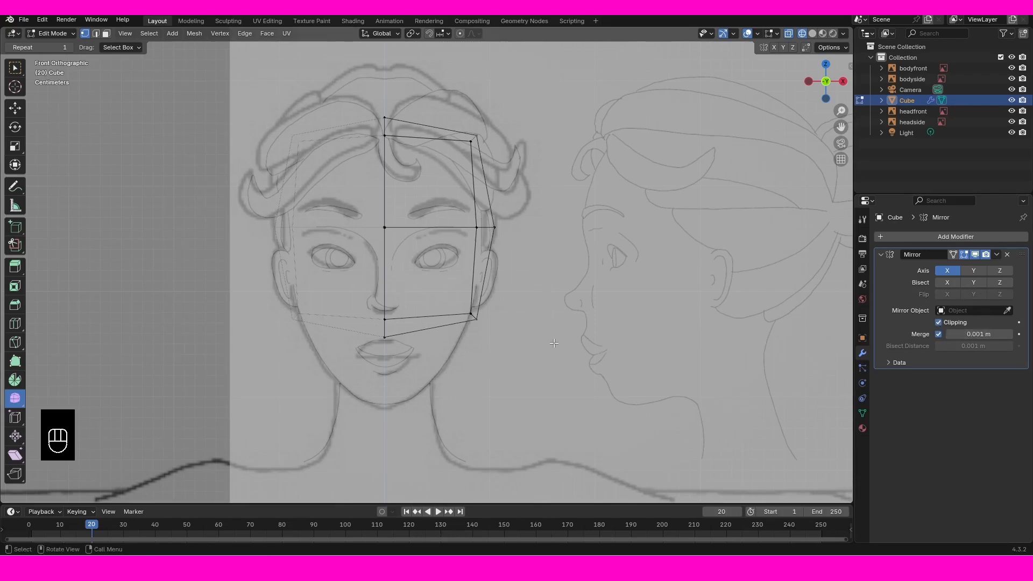
Move the lower front vertices down along Z by about 0.07 m to the chin in side view
key(KP_3)
click(320, 326)
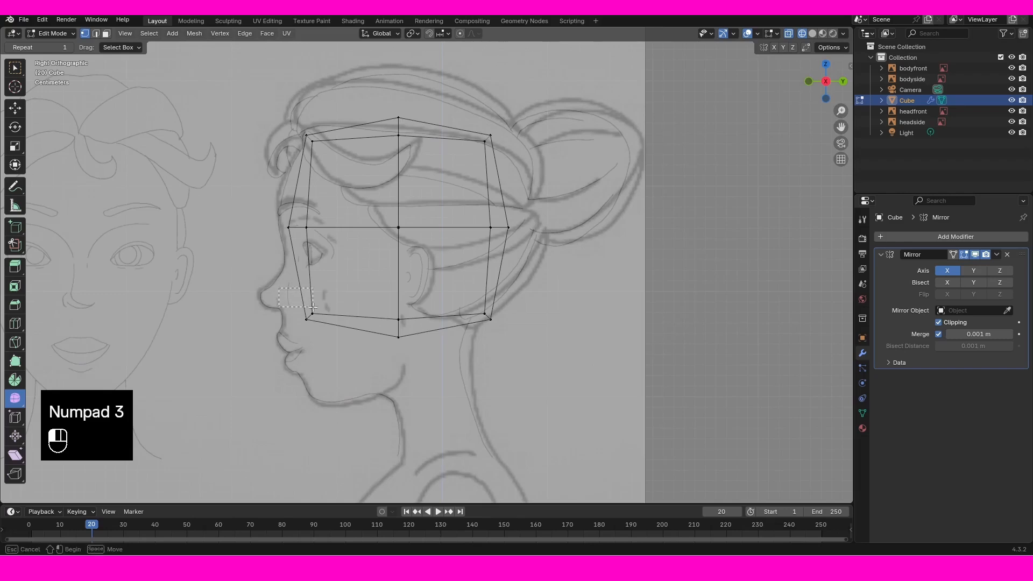
key(g)
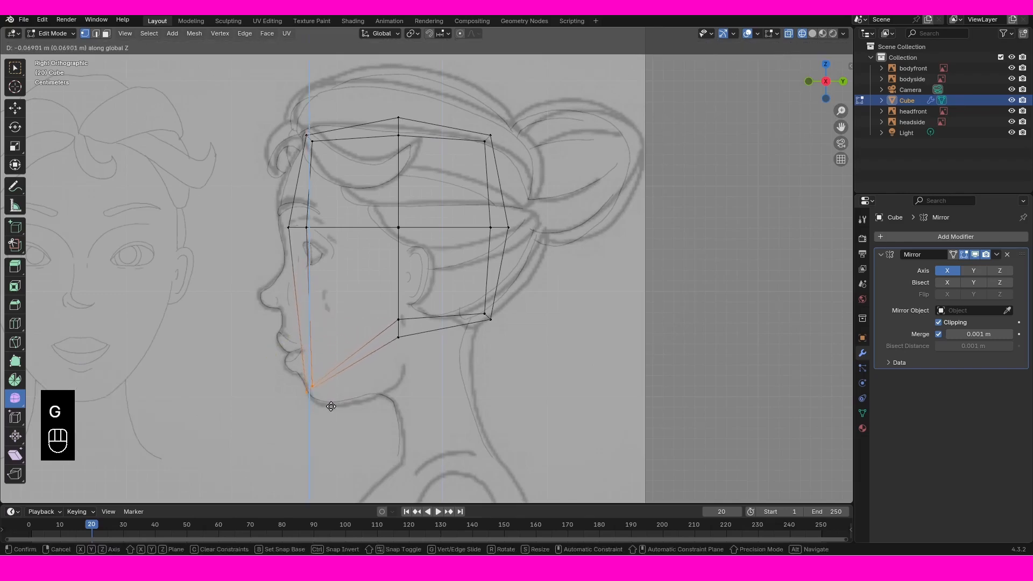
click(366, 320)
Move the middle bottom vertices down along Z by about 0.026 m toward the jaw line
drag(386, 294, 432, 356)
key(g)
key(z)
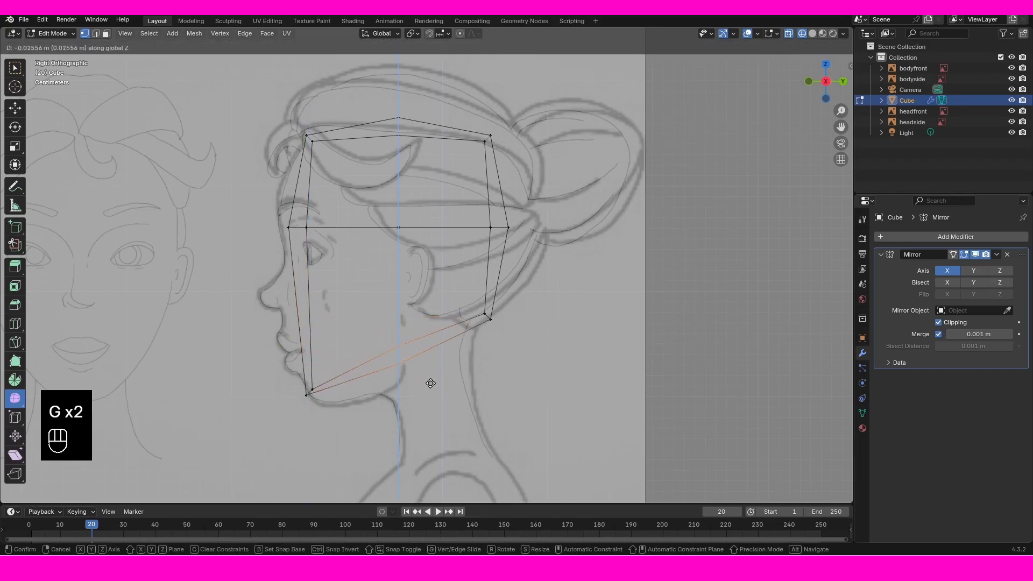
click(429, 385)
Nudge the lower front vertices onto the chin outline of the profile
drag(290, 367, 334, 418)
key(g)
click(334, 425)
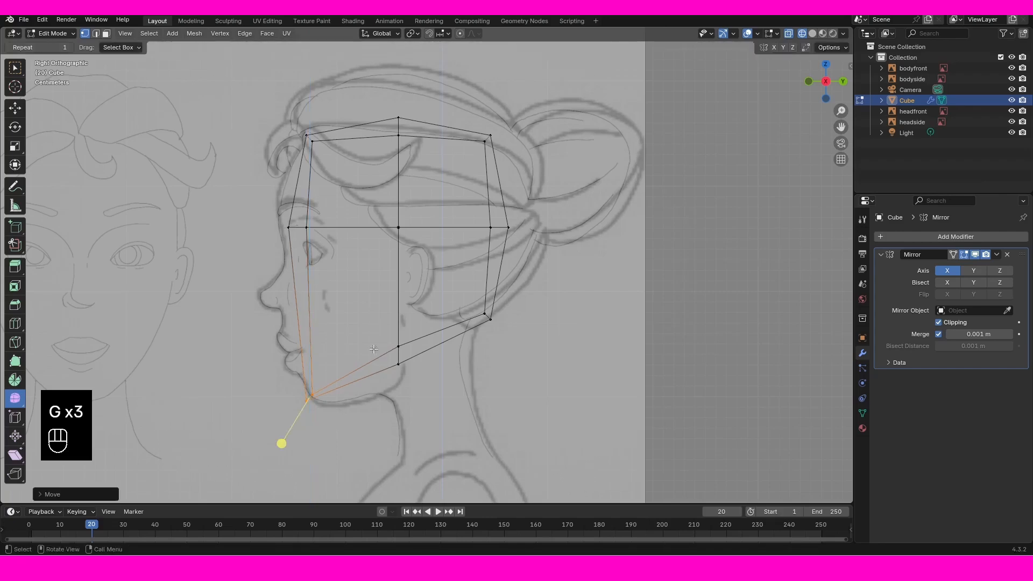
Lower the middle bottom vertices toward the jaw and move the mid-height rear vertices back toward the head outline in side view
drag(386, 308, 424, 371)
key(g)
click(423, 385)
drag(479, 210, 526, 252)
key(g)
click(540, 250)
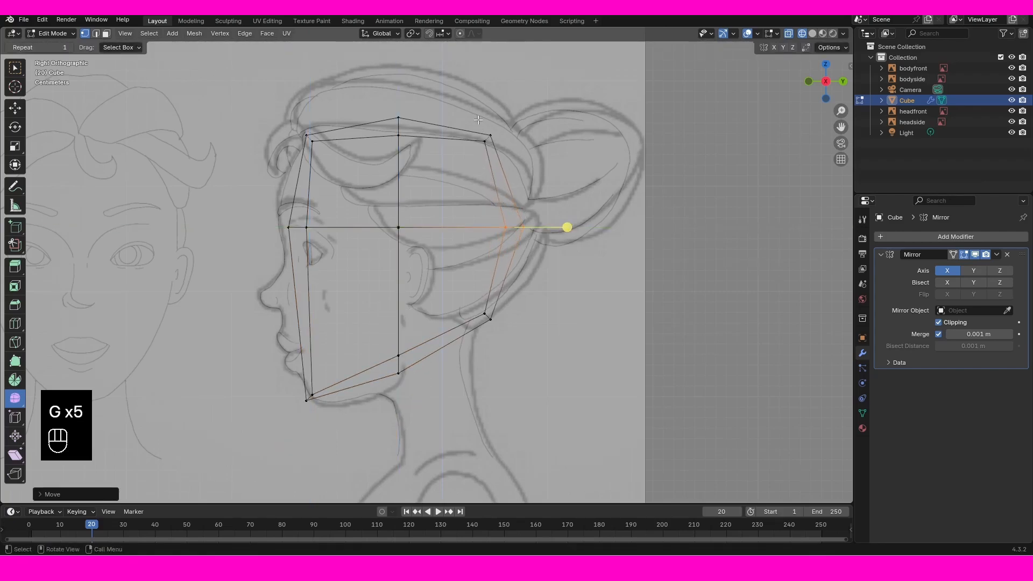
Raise the upper rear vertices and the top middle vertices along Z toward the skull outline in side view
drag(478, 119, 504, 148)
key(g)
middle_click(505, 145)
click(505, 142)
drag(378, 93, 407, 152)
key(g)
middle_click(406, 149)
click(406, 128)
Lower the upper front vertices along Z and shift them slightly forward along Y to fit the forehead
drag(290, 119, 331, 162)
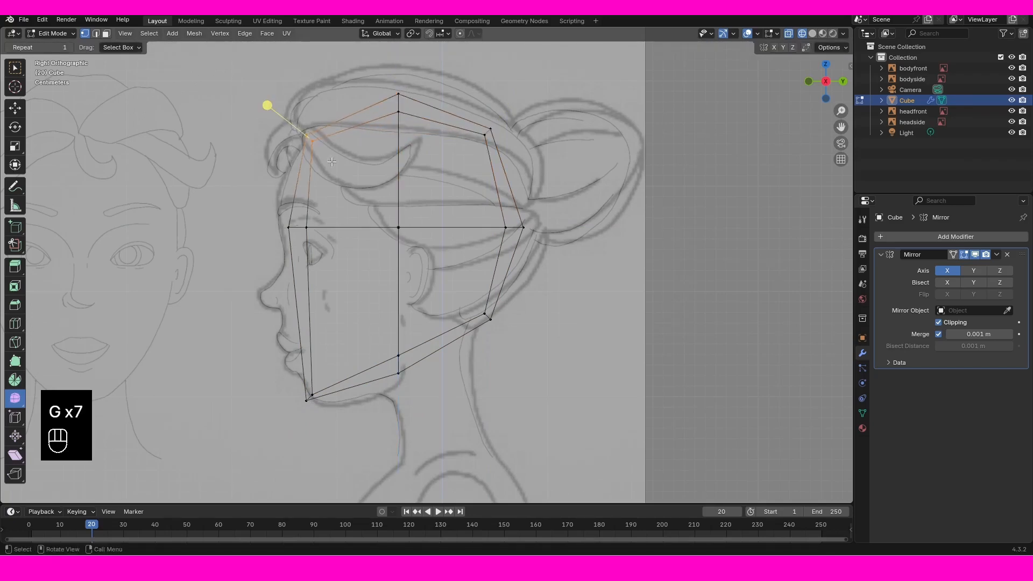
key(g)
middle_click(331, 161)
right_click(332, 161)
key(g)
middle_click(332, 167)
click(332, 178)
key(g)
middle_click(327, 177)
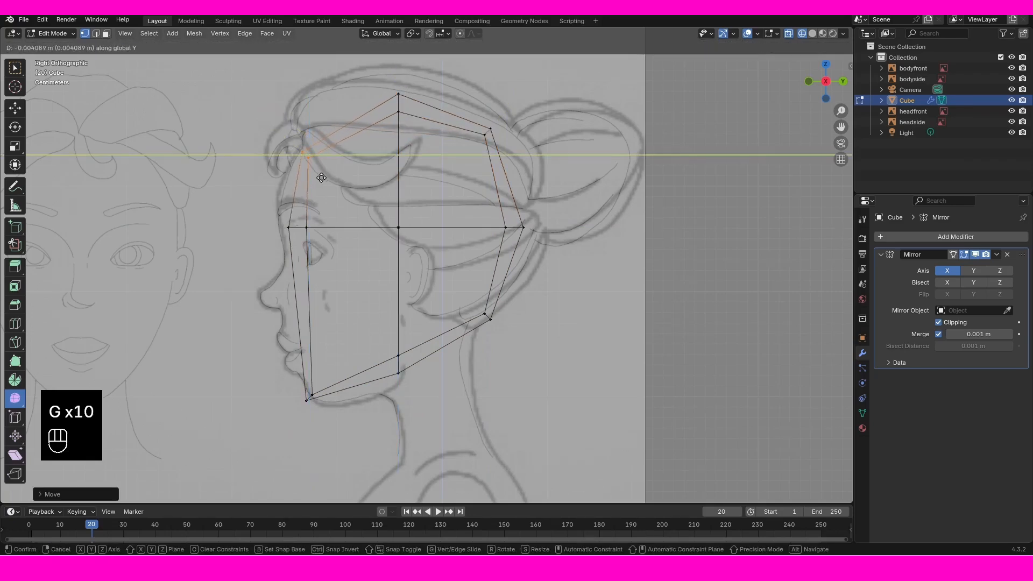
click(325, 171)
Move the top middle vertices forward along Y and slightly down along Z in side view
drag(361, 87, 420, 129)
key(g)
middle_click(416, 129)
right_click(409, 129)
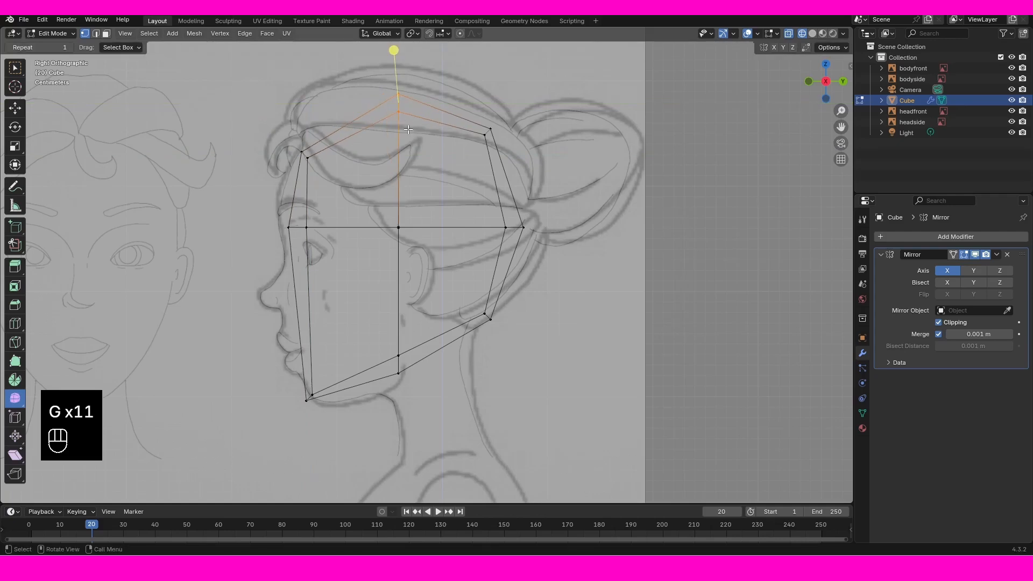
key(g)
middle_click(405, 130)
click(392, 132)
key(g)
middle_click(389, 137)
click(386, 147)
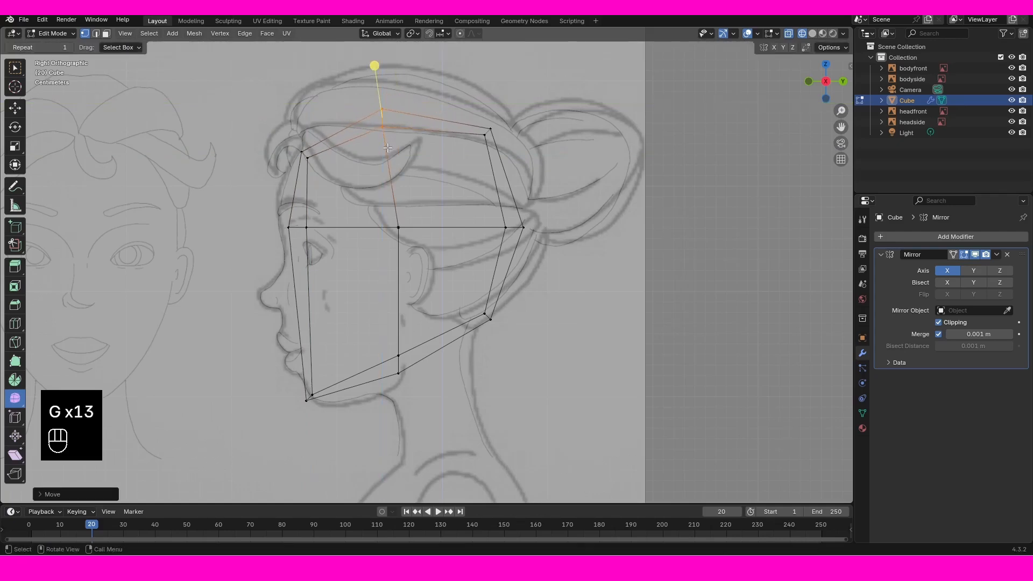
In front view with solid shading, move the lower front corner vertex inward along X onto the chin outline
key(KP_1)
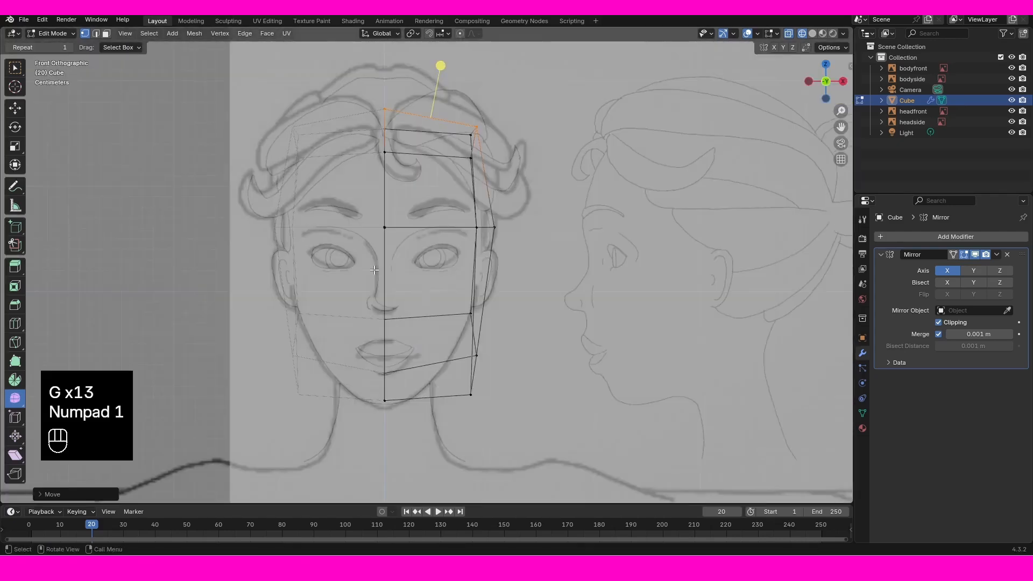
click(473, 404)
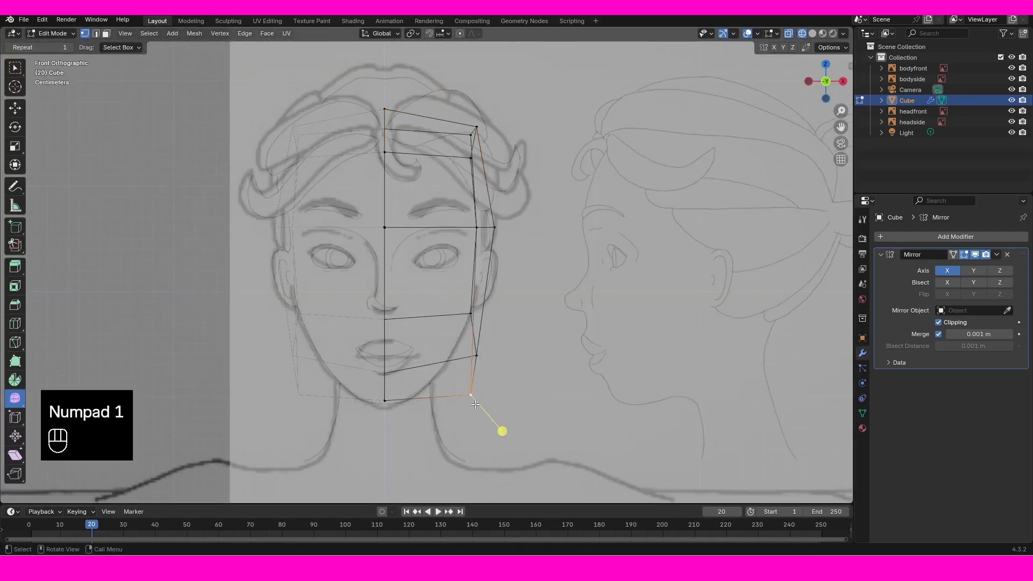
click(816, 37)
key(g)
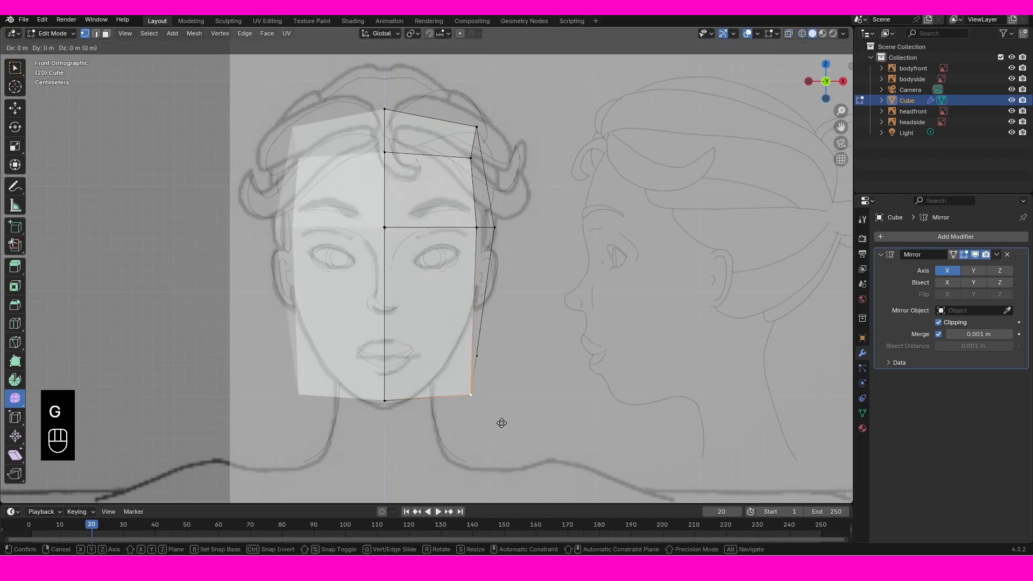
key(x)
right_click(501, 423)
key(g)
key(x)
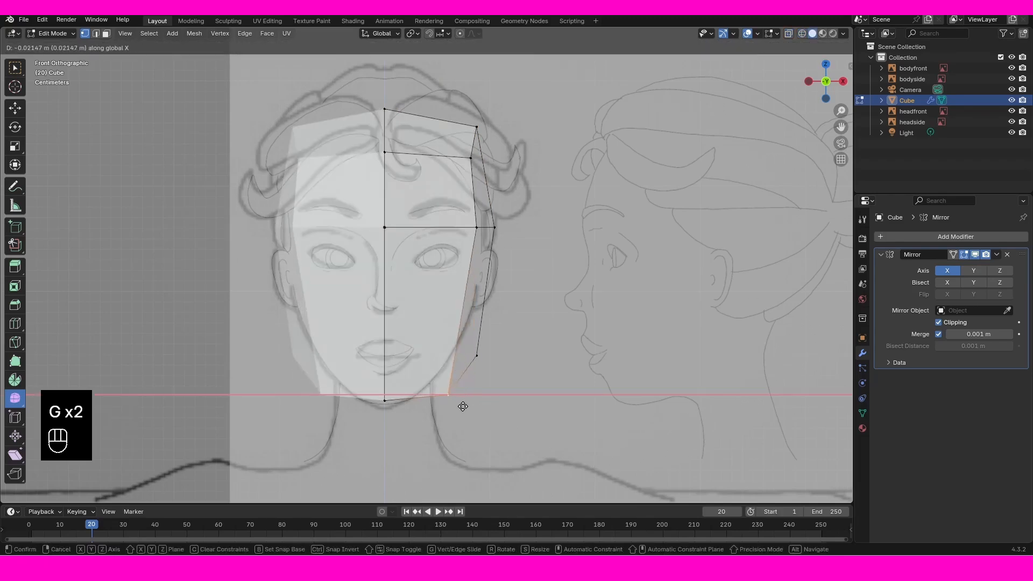
click(433, 408)
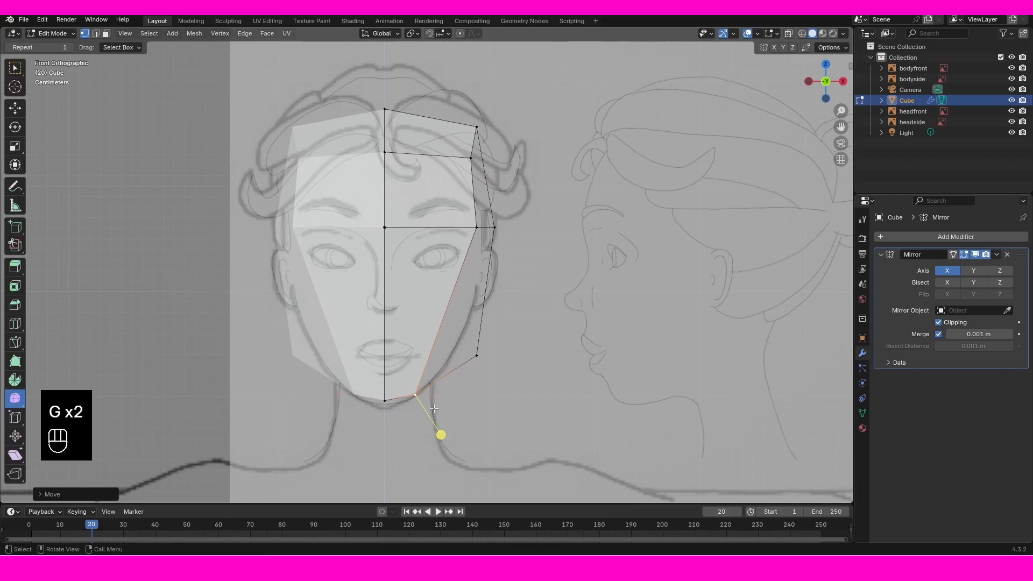
Move the lower side vertex inward along X onto the jaw outline in front view
click(476, 356)
key(g)
key(x)
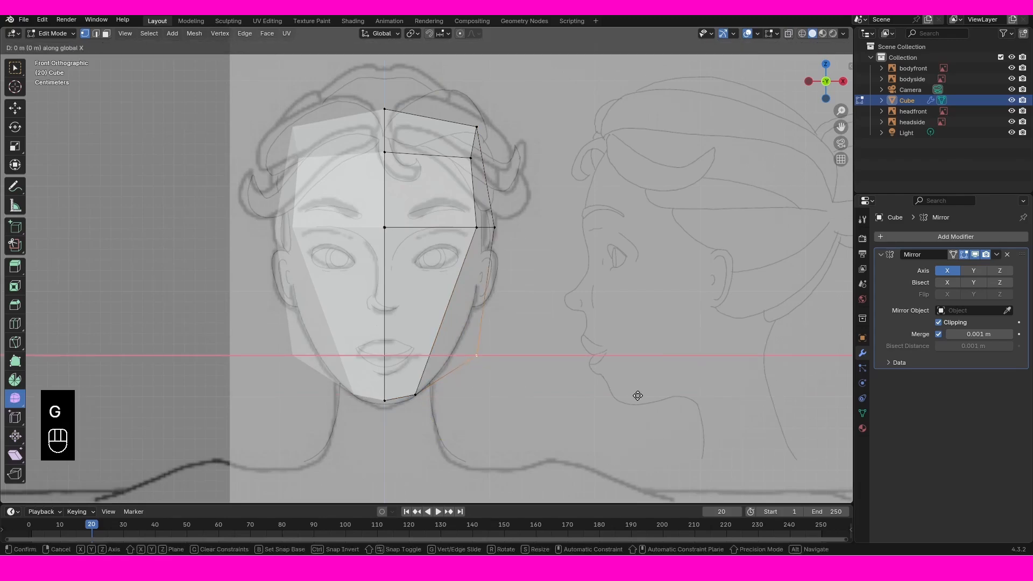
click(614, 400)
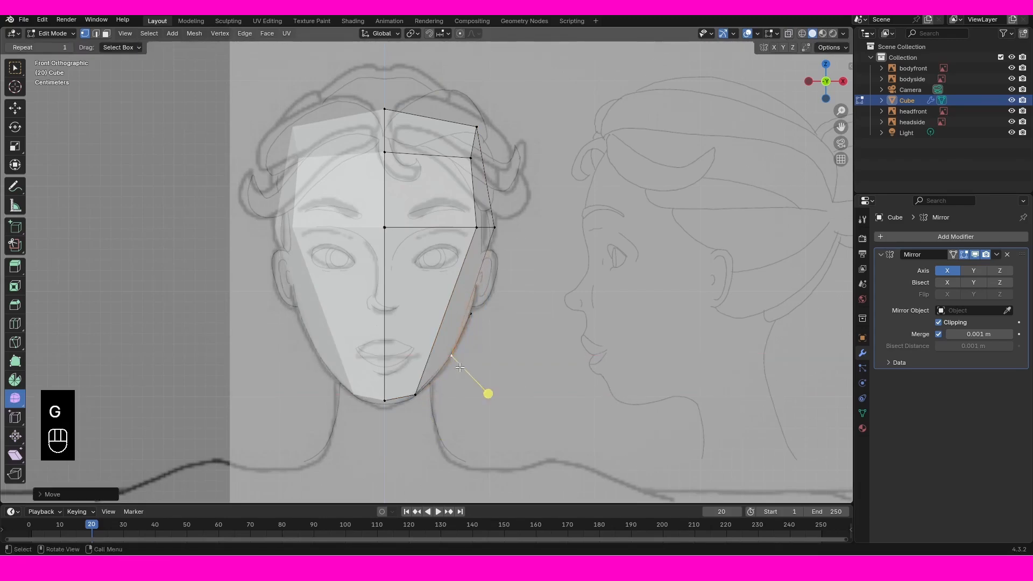
Move the outermost temple vertex inward along X by about 0.005 m to the side of the head
click(505, 227)
scroll(513, 242, up, 2)
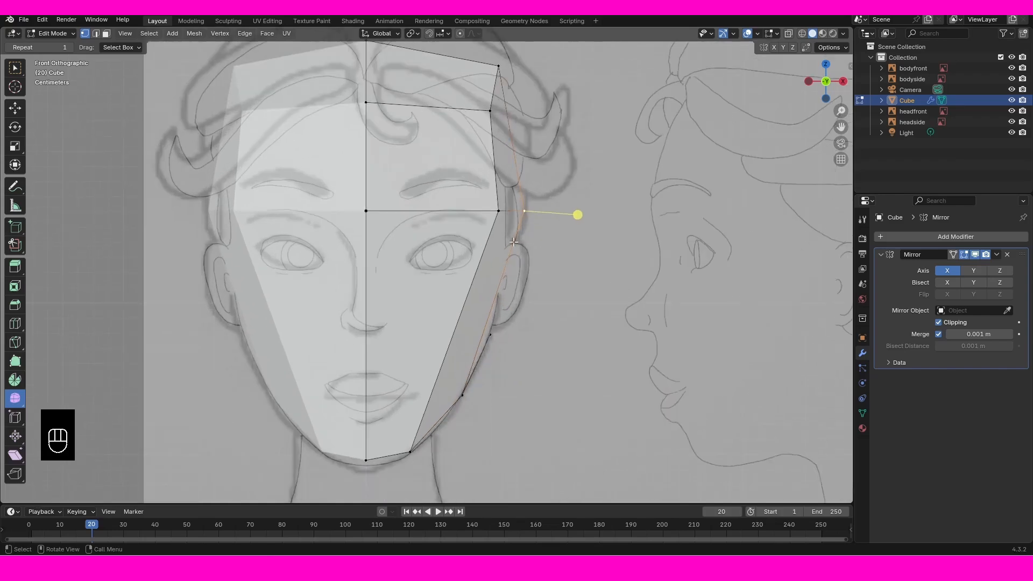
key(g)
key(x)
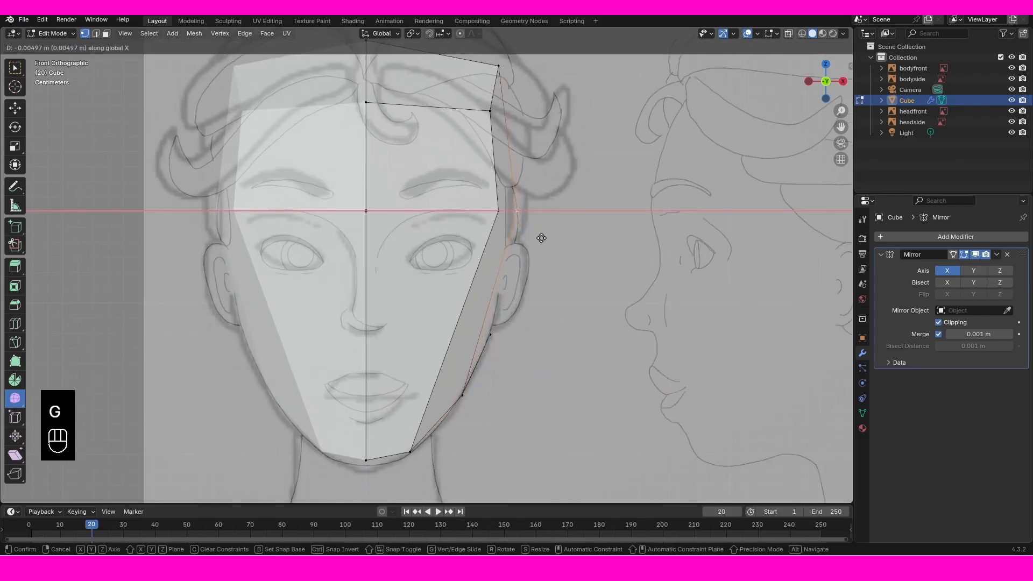
click(540, 237)
key(alt+a)
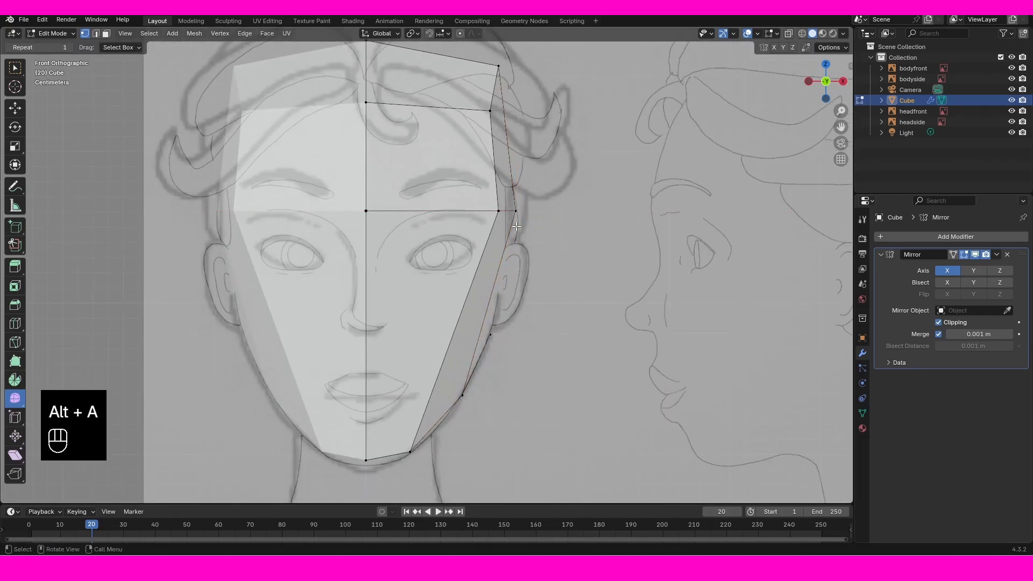
scroll(517, 226, down, 2)
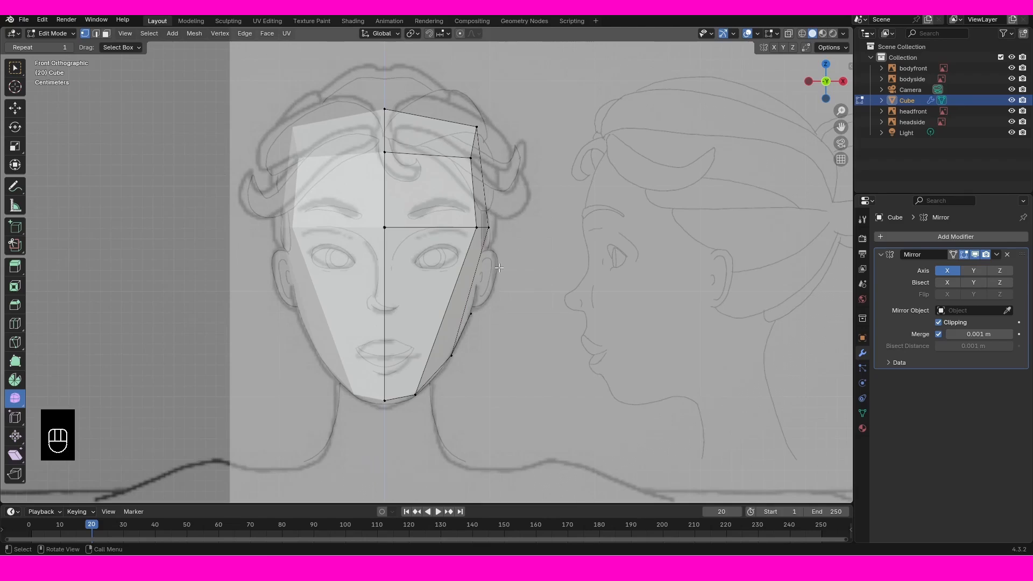
Edge-slide the horizontal loop around the middle of the head down to eye level with a factor of about -0.14
key(KP_3)
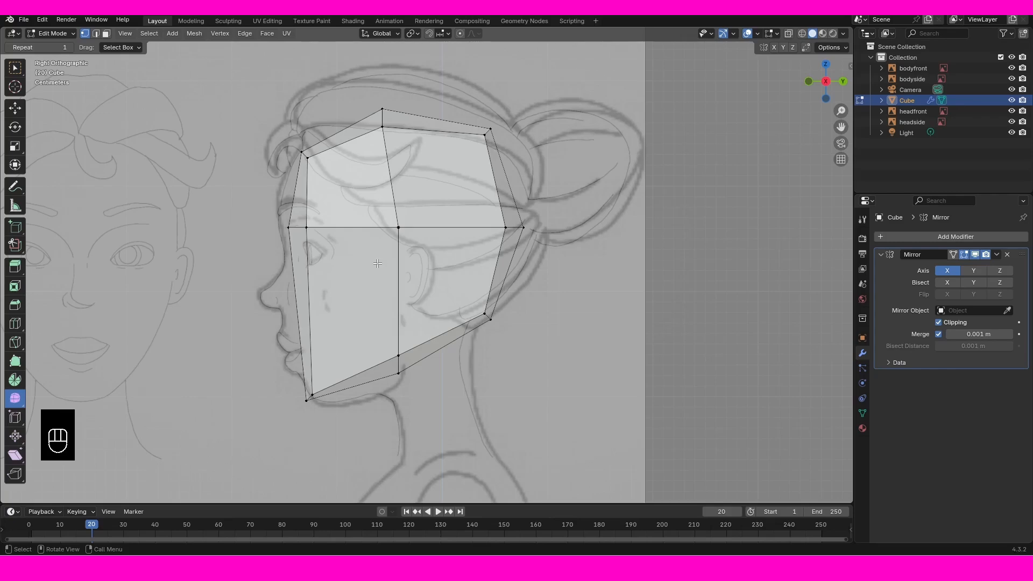
key(KP_1)
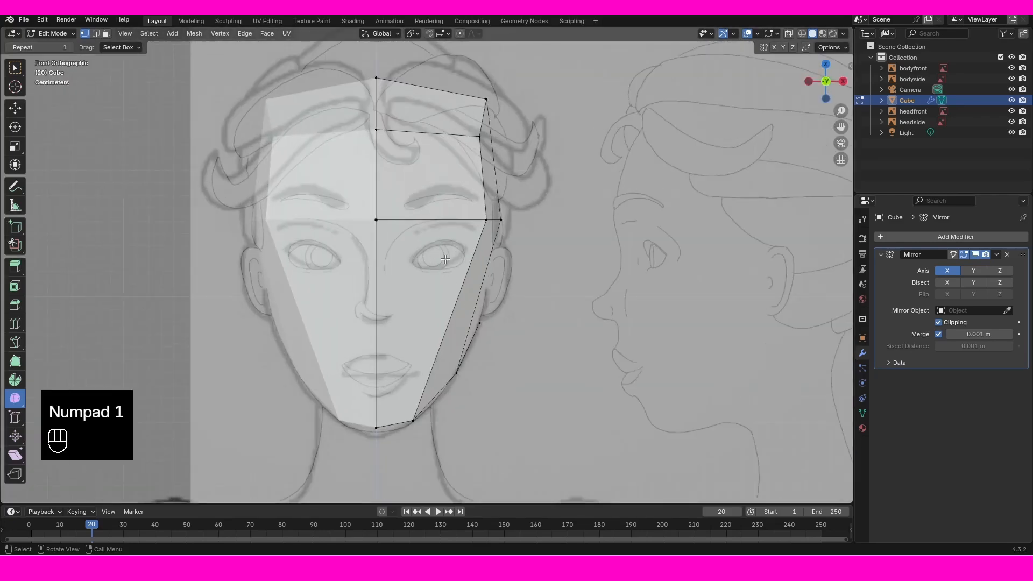
alt+click(498, 223)
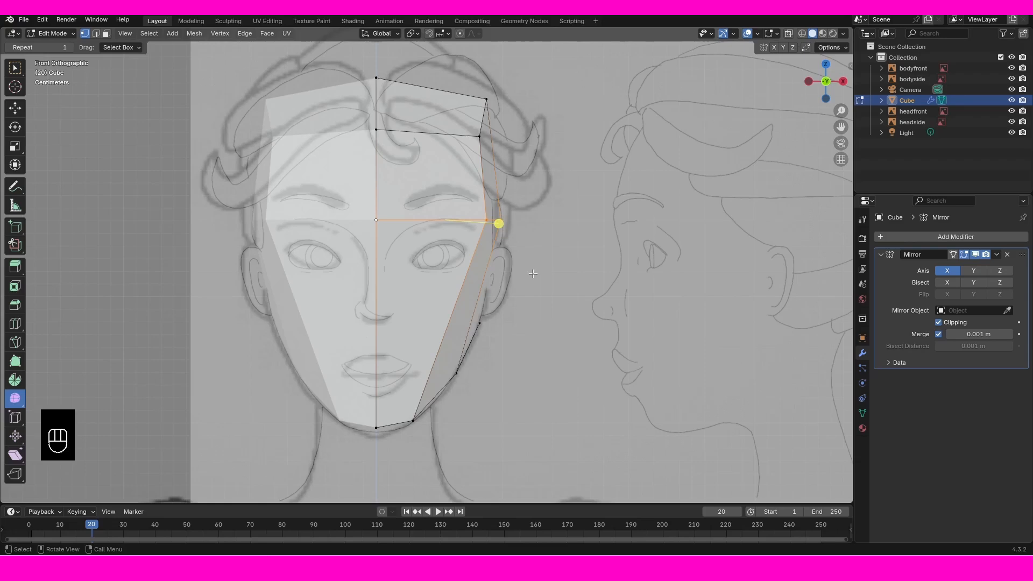
key(g)
key(g)
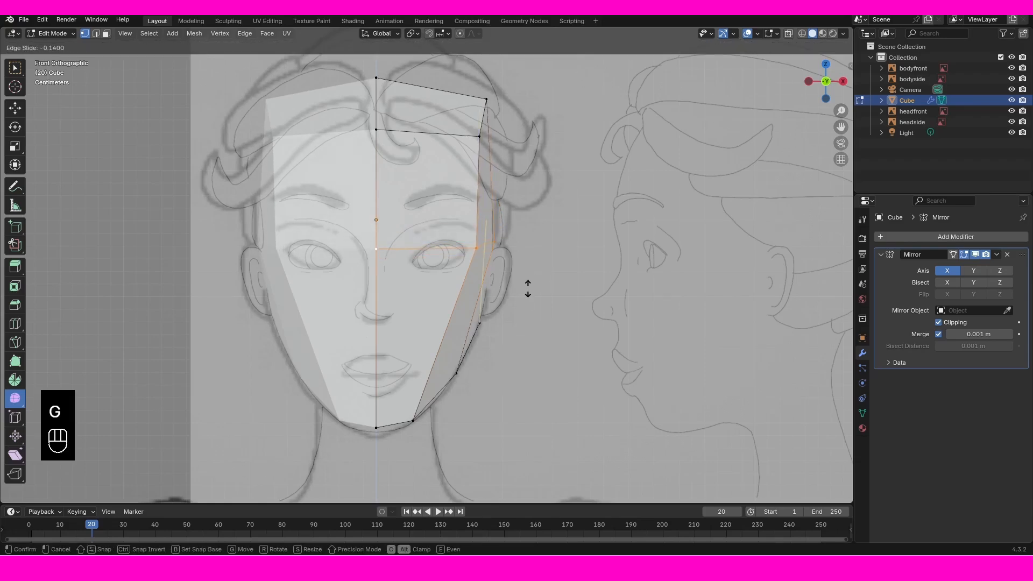
click(527, 289)
key(KP_3)
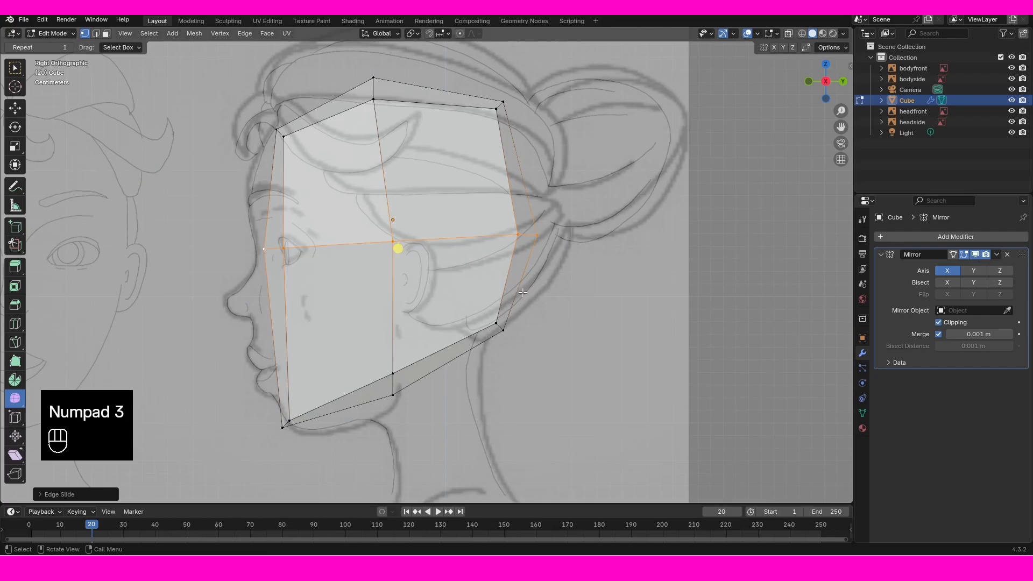
key(alt+a)
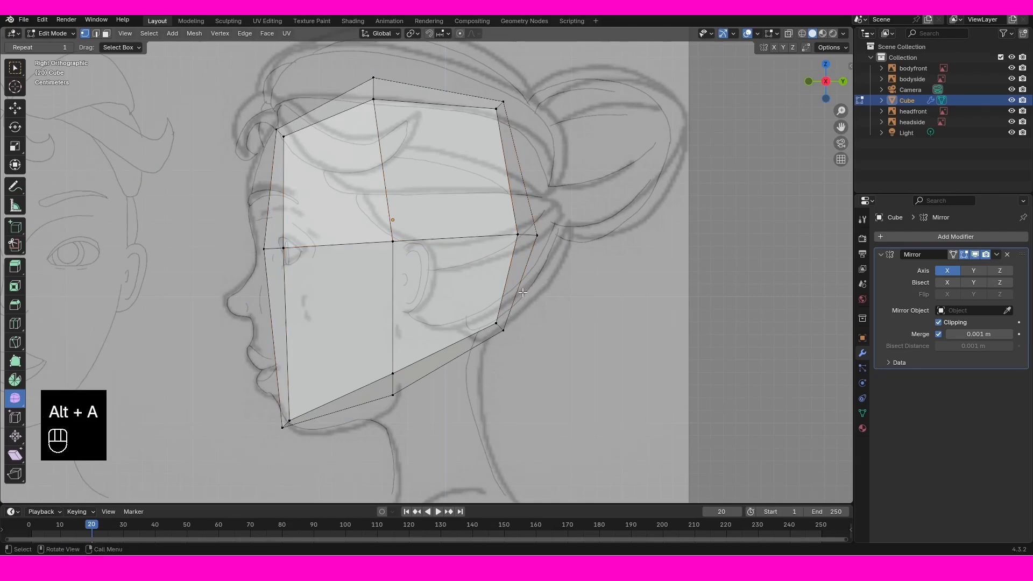
Shift the upper rear vertices slightly down and back along Y in side view
drag(477, 80, 529, 133)
key(g)
key(g)
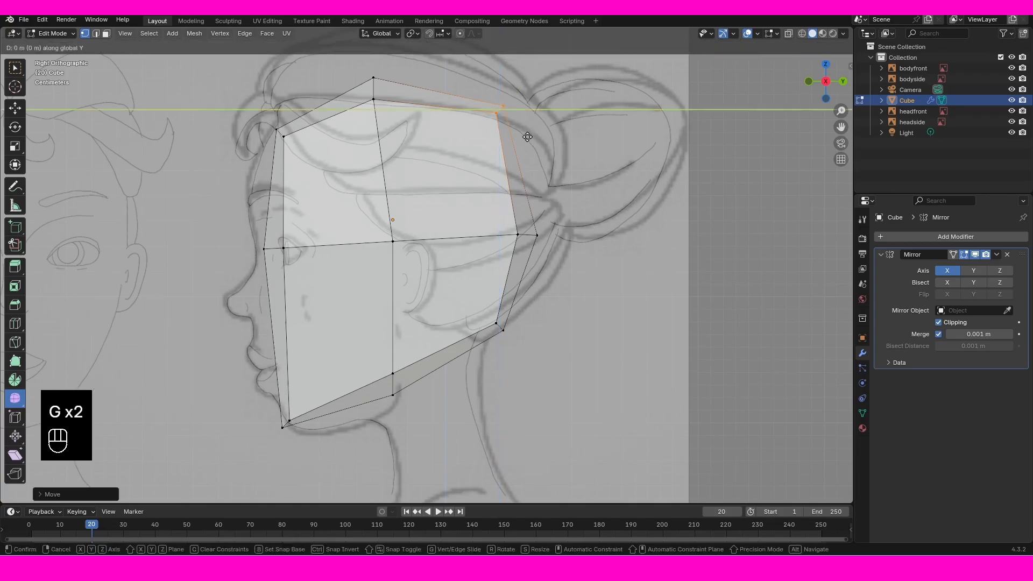
click(495, 124)
Move the top middle vertices slightly back along Y and up along Z in side view
drag(357, 64, 388, 119)
key(g)
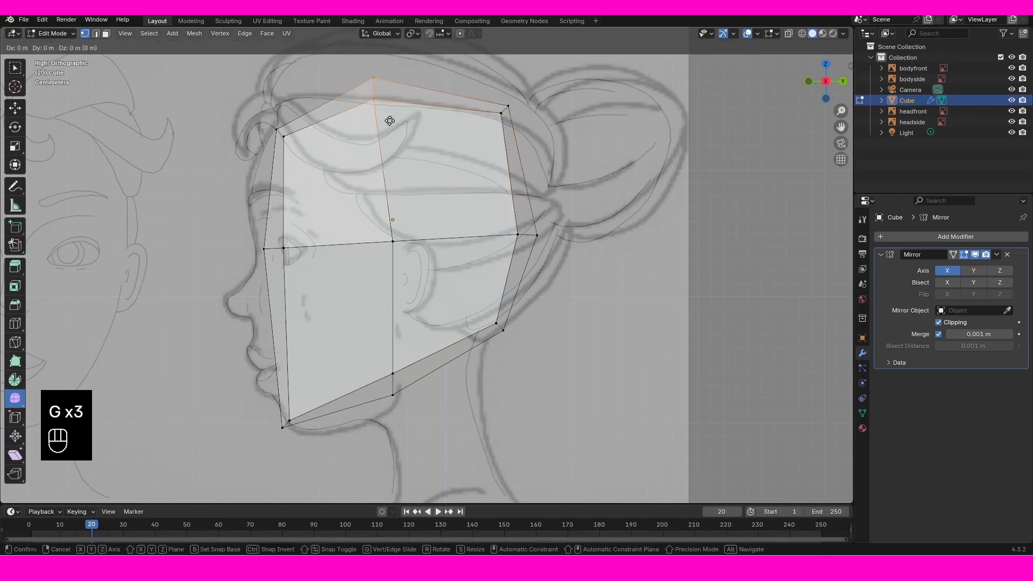
middle_click(391, 120)
click(396, 122)
key(g)
middle_click(397, 121)
click(397, 121)
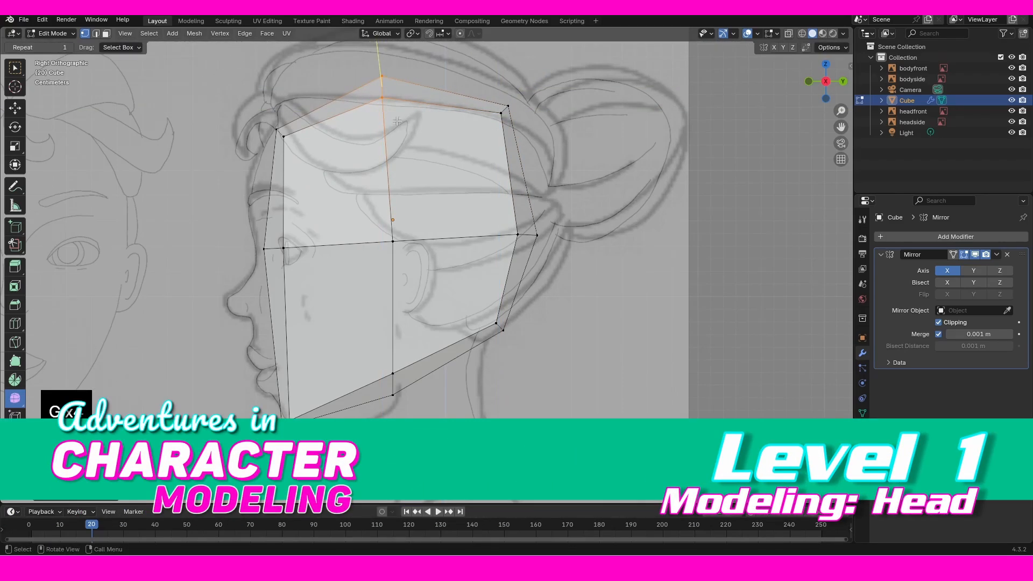
Lower the upper side vertices along Z by about 0.01 m in front view to round the top of the head
key(KP_1)
key(alt+a)
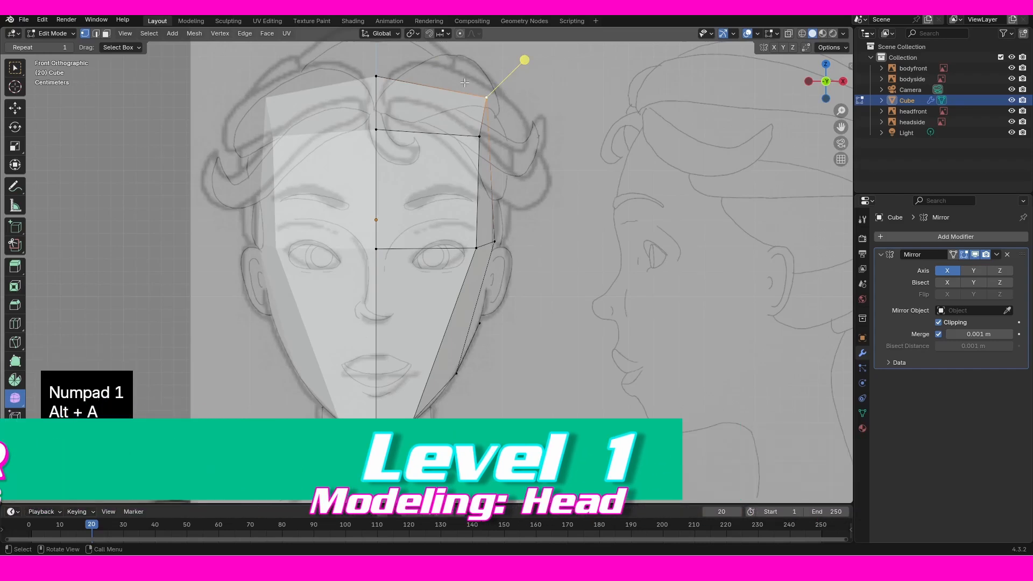
click(487, 133)
key(g)
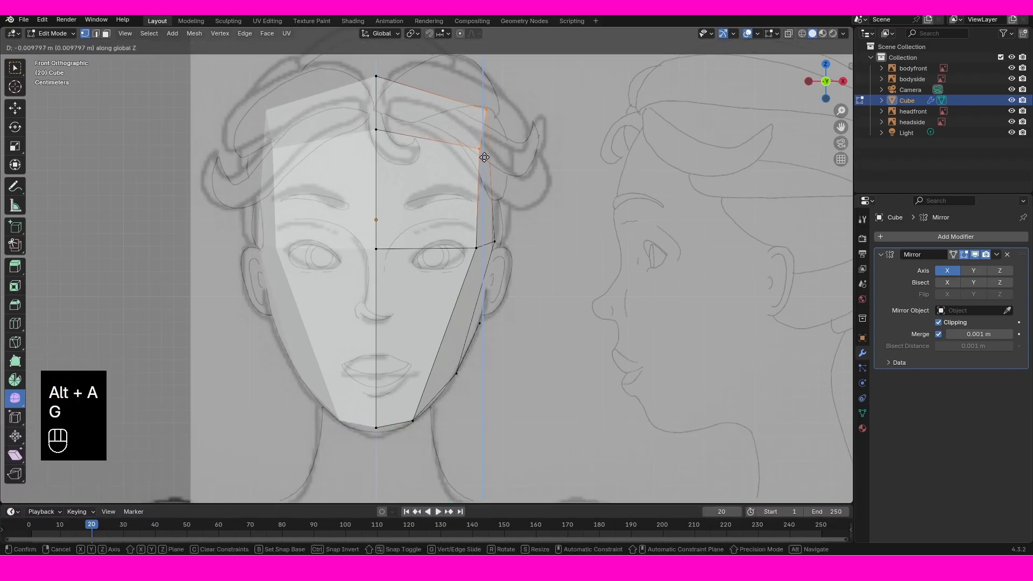
click(484, 160)
key(alt+a)
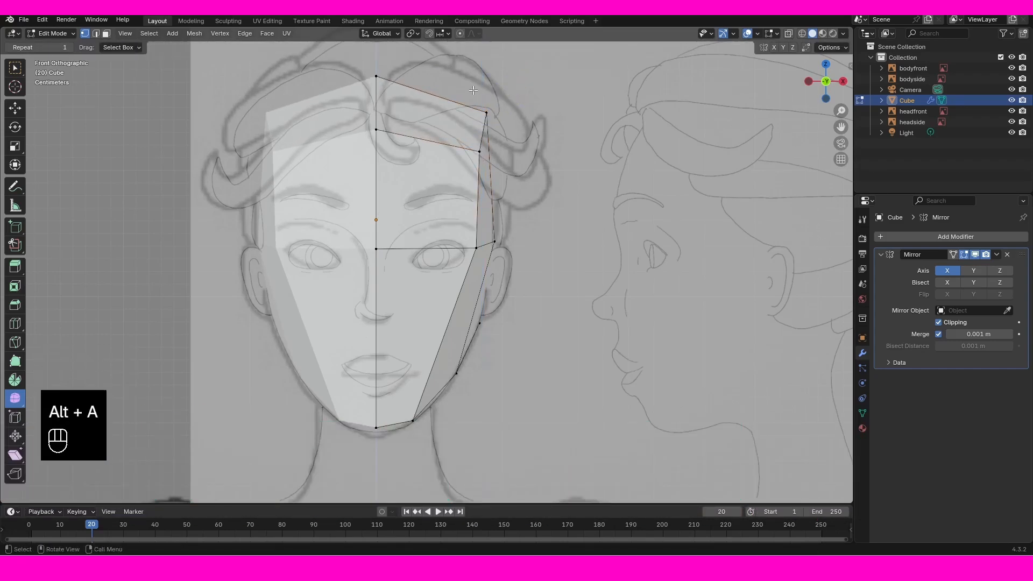
Add a horizontal loop cut across the lower face and slide it to the base of the nose
scroll(518, 287, up, 2)
shift+middle_drag(342, 330, 342, 294)
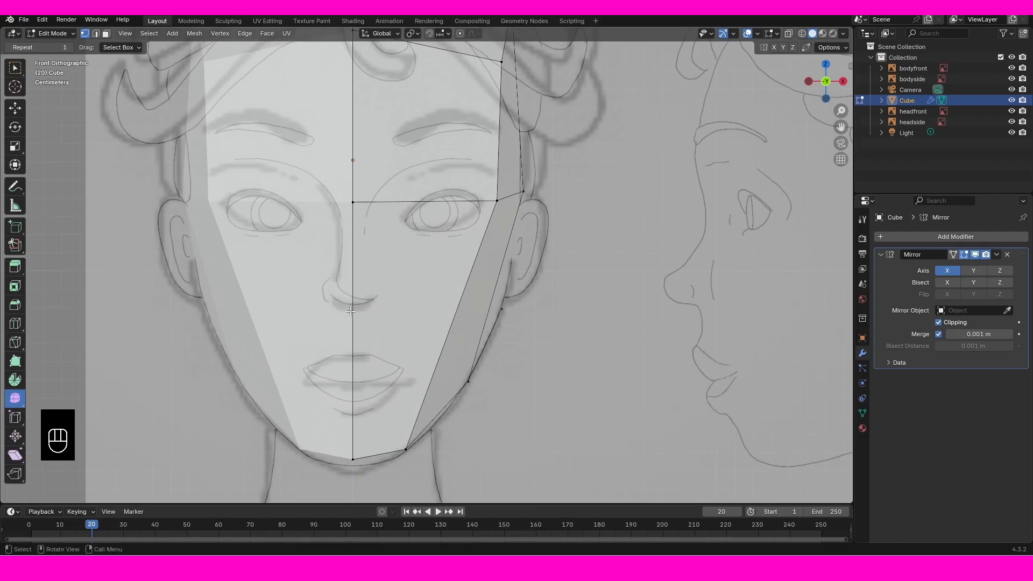
drag(296, 307, 466, 315)
mouse_move(485, 326)
right_down()
mouse_move(456, 307)
mouse_move(289, 304)
right_up()
key(ctrl+r)
click(451, 305)
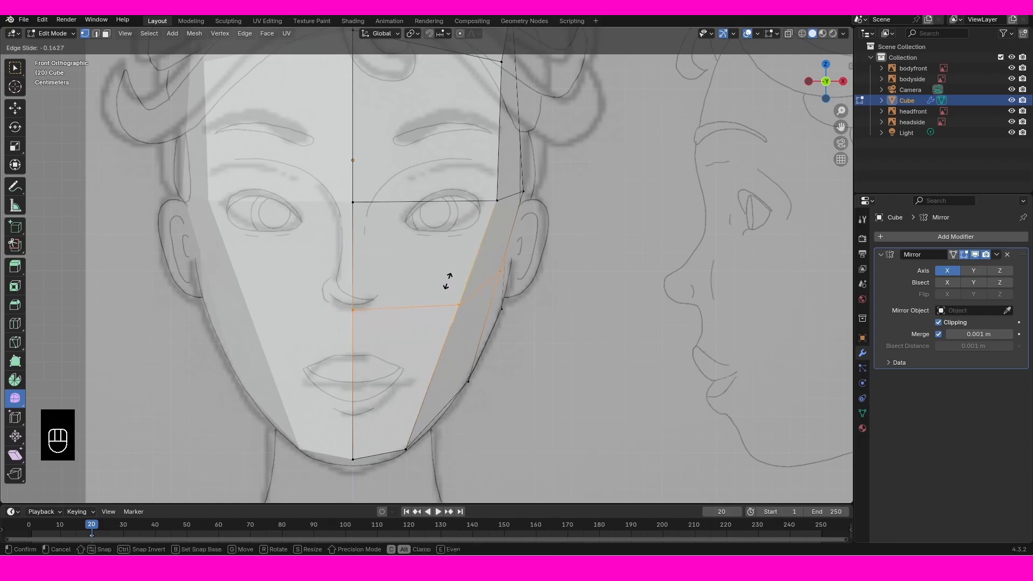
click(448, 278)
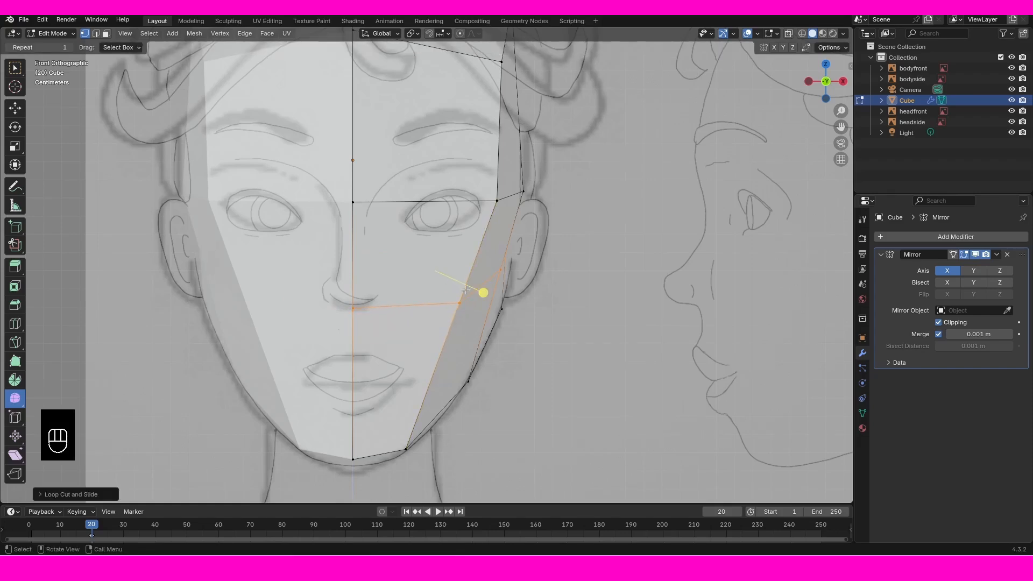
key(alt+a)
scroll(469, 263, down, 2)
scroll(467, 274, down, 1)
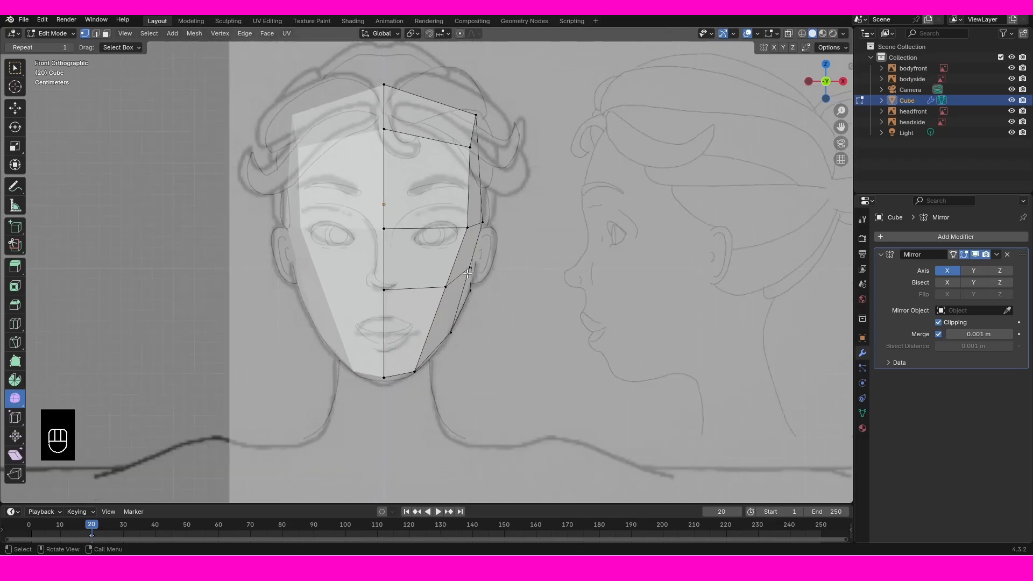
Isolate the three front face polygons on the centre's mirrored half by hiding the rest of the head, then show them in front view
middle_drag(465, 276, 319, 270)
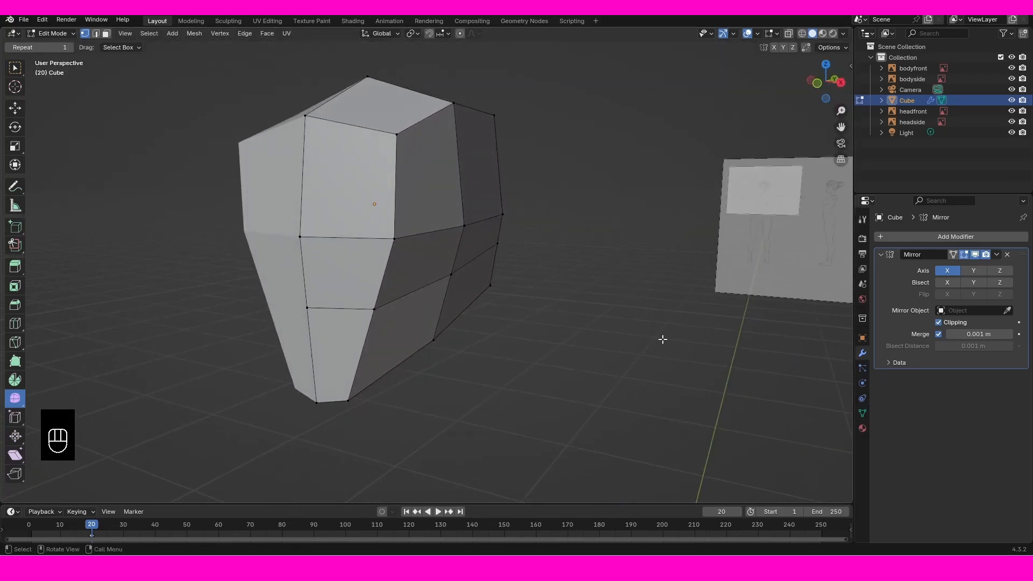
click(106, 33)
shift+click(333, 265)
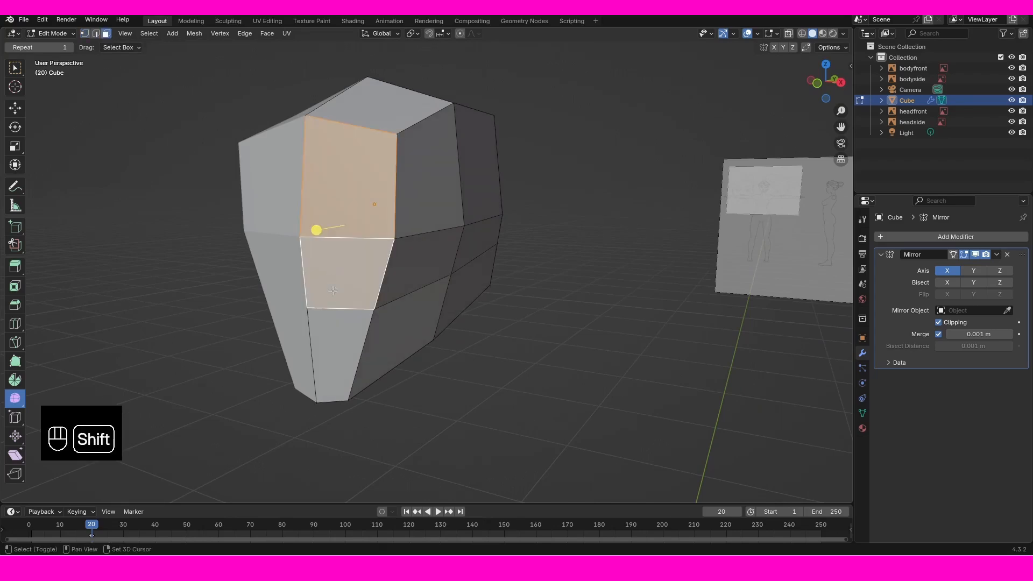
shift+click(332, 315)
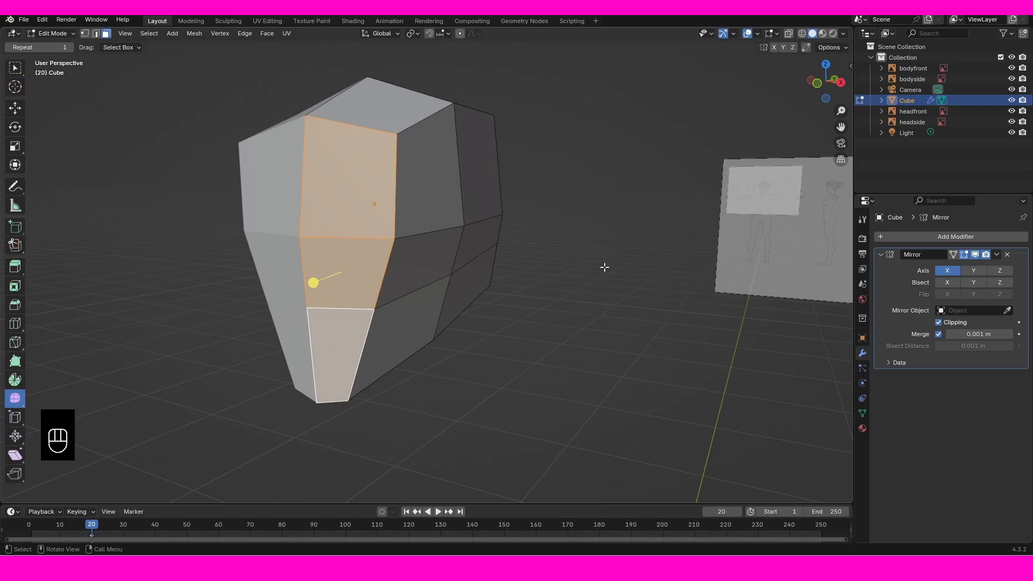
key(shift+h)
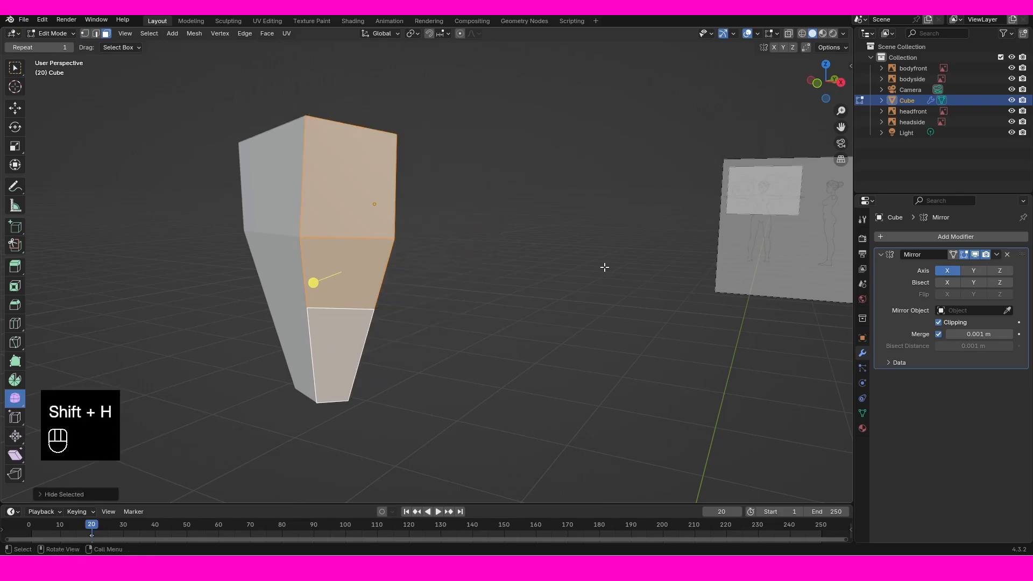
key(KP_1)
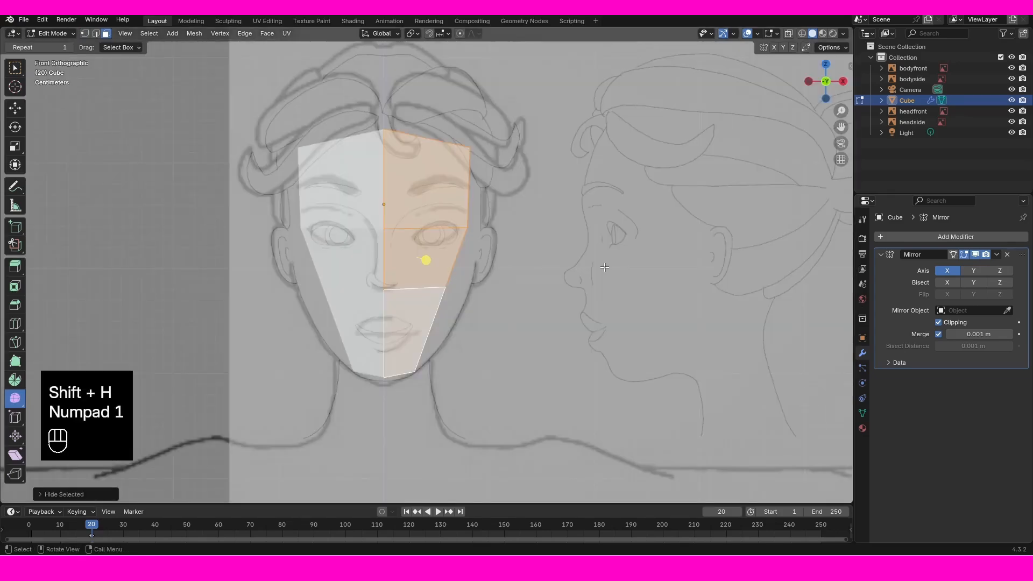
key(alt+a)
scroll(464, 200, up, 3)
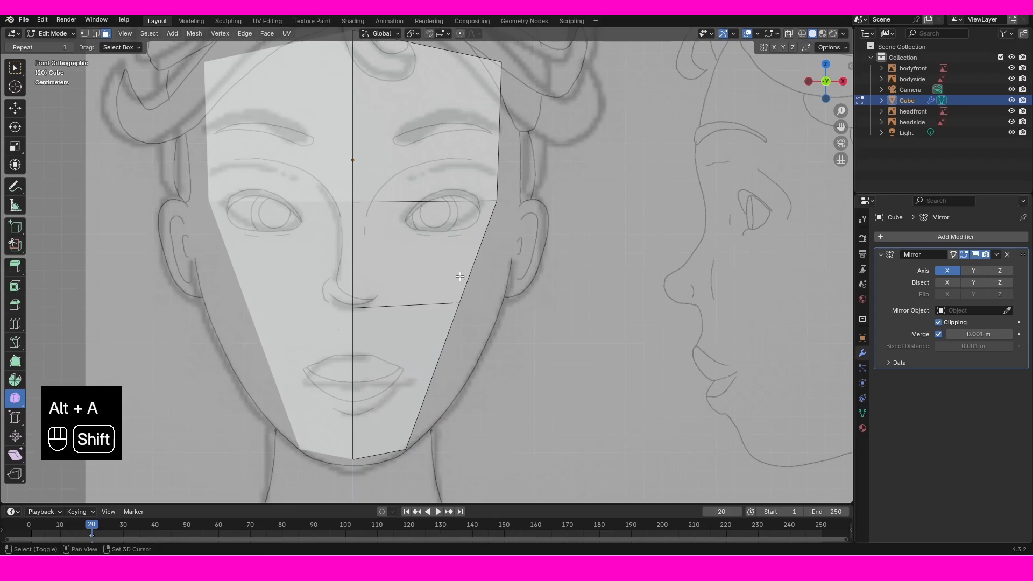
scroll(413, 282, down, 2)
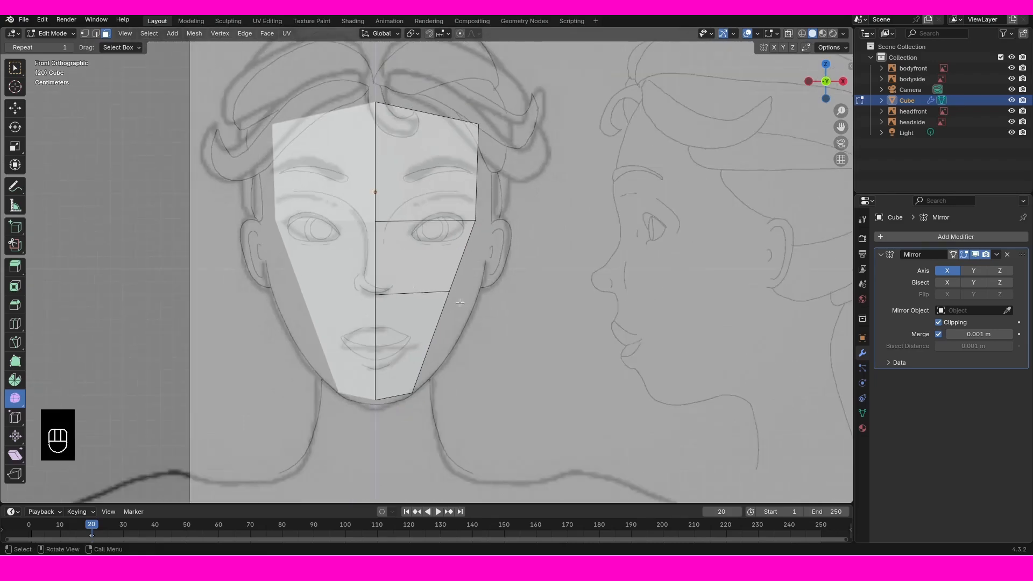
scroll(460, 302, up, 1)
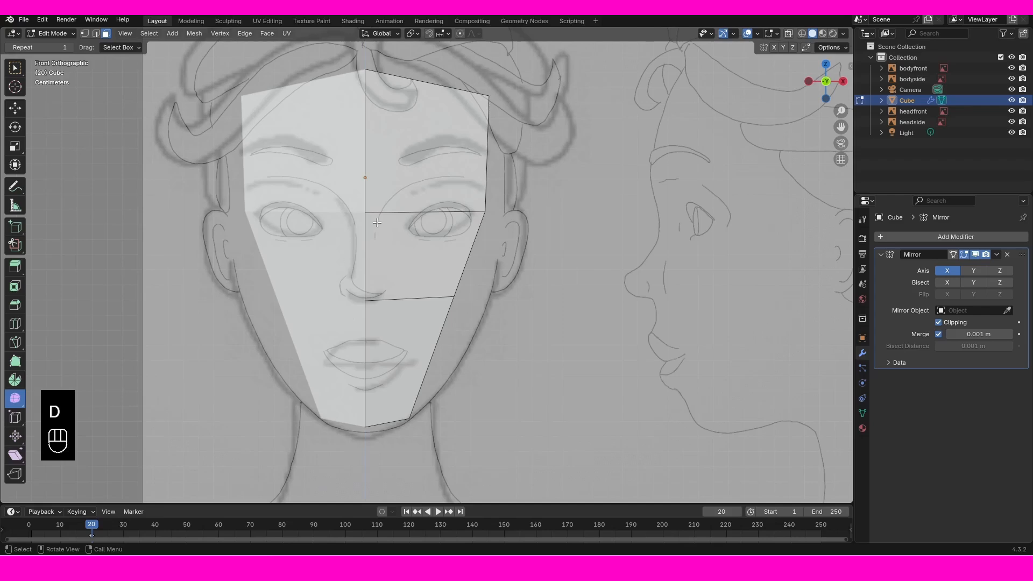
drag(382, 210, 386, 314)
key(d)
key(d)
right_drag(386, 323, 386, 198)
key(d)
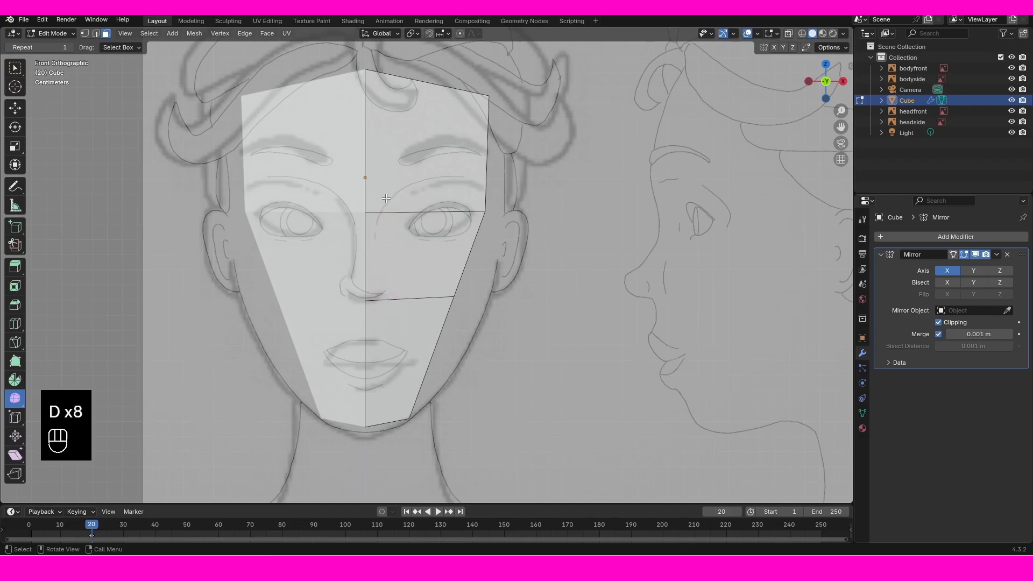
Add a vertical loop cut through the front faces and slide it toward the centre line by about -0.56, beside the nose
key(ctrl+r)
click(424, 219)
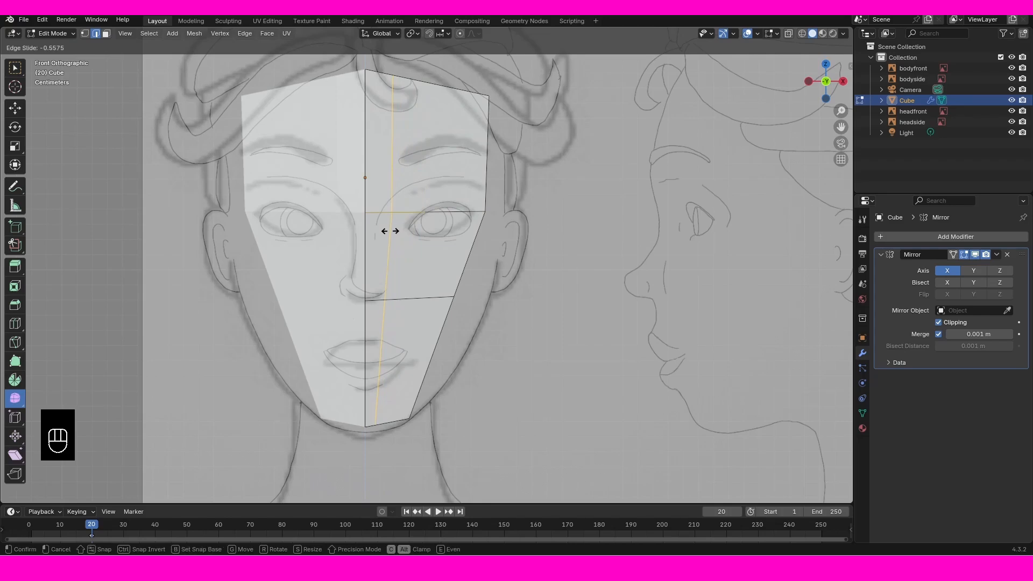
click(390, 231)
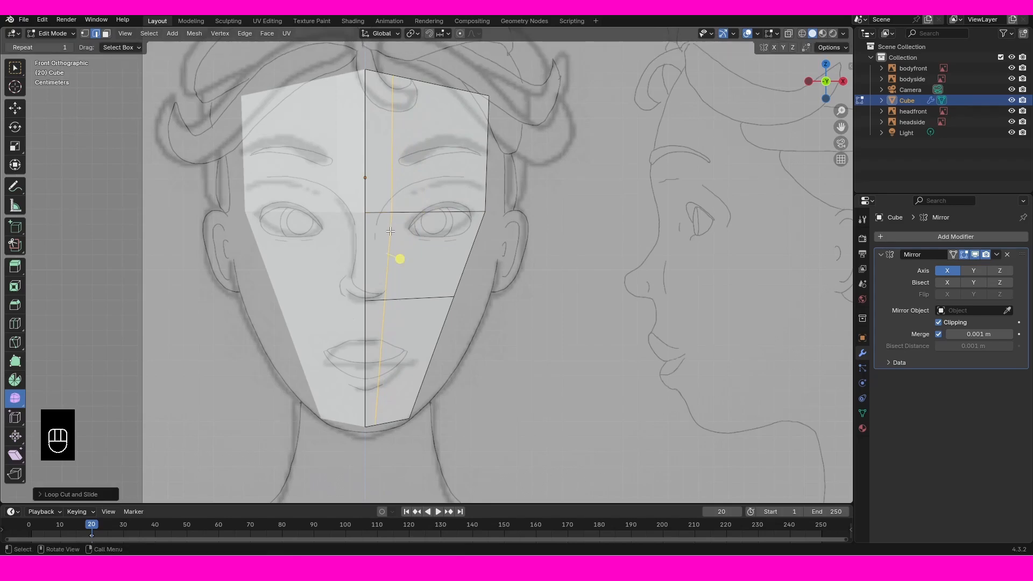
key(alt+a)
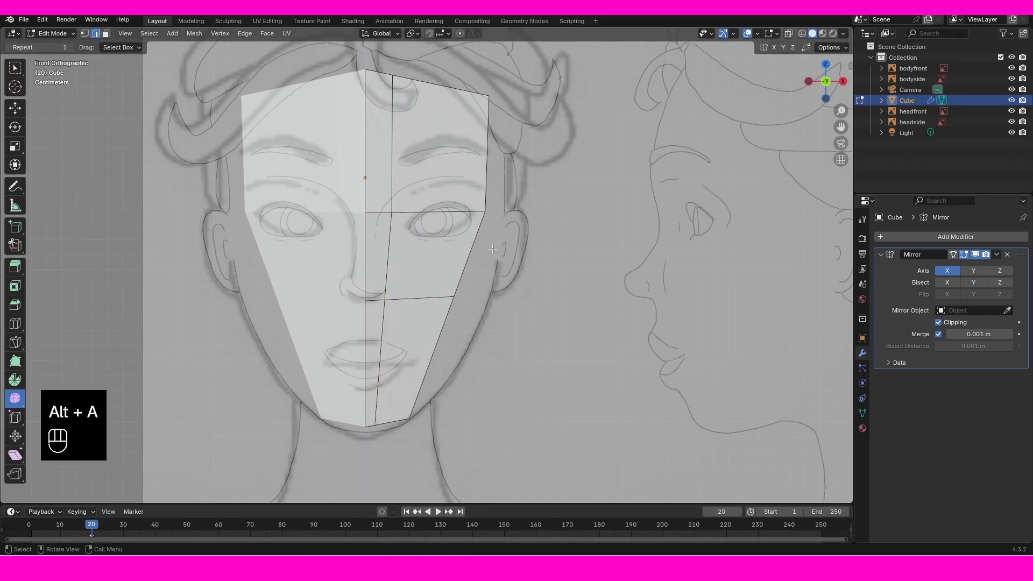
Extrude the narrow centre face between eye line and nose base about 0.029 m forward to the reference nose tip in side view
middle_drag(492, 249, 335, 257)
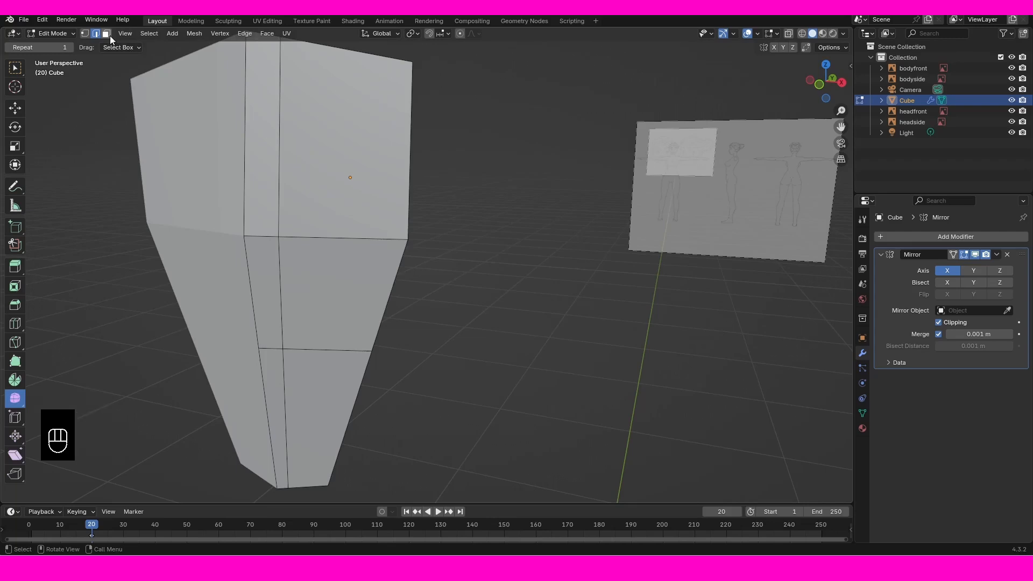
click(265, 306)
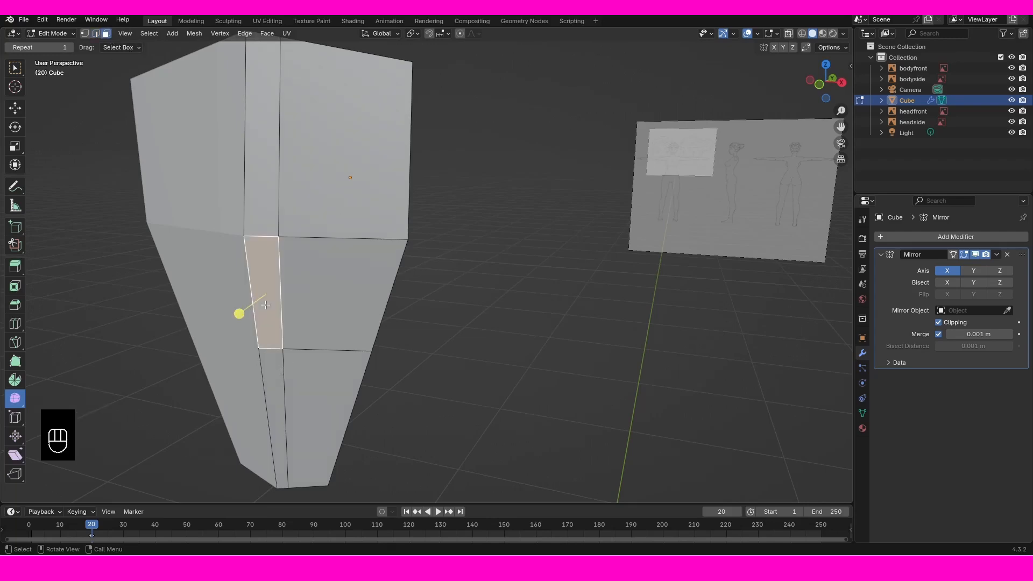
key(KP_3)
shift+middle_drag(265, 305, 422, 306)
scroll(450, 305, up, 2)
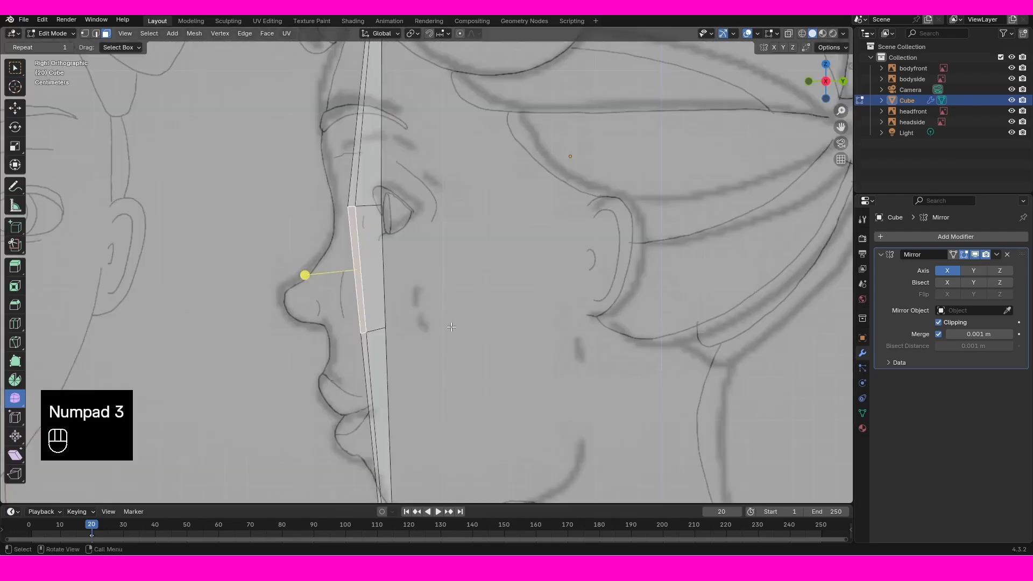
shift+middle_drag(451, 326, 444, 305)
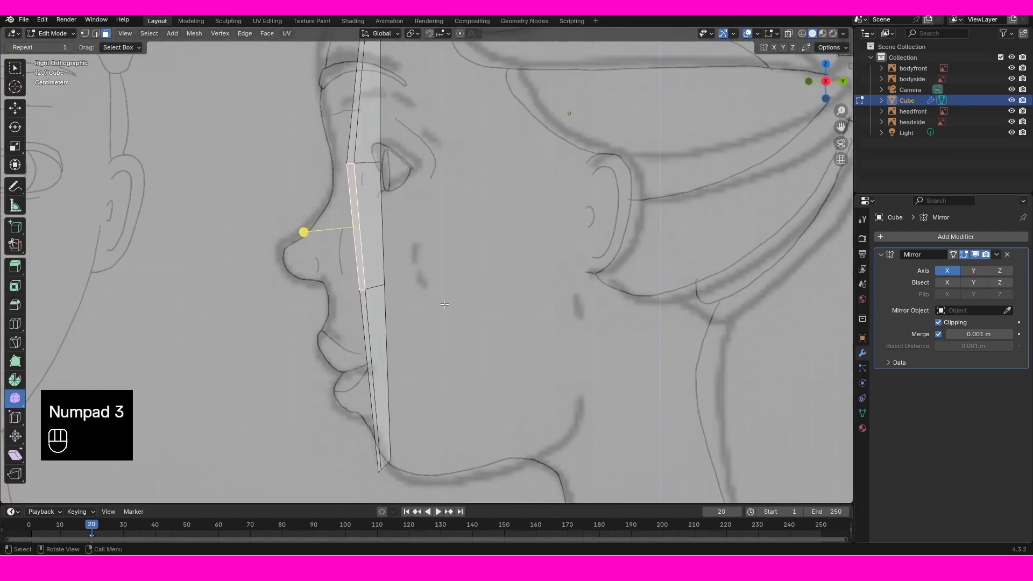
key(e)
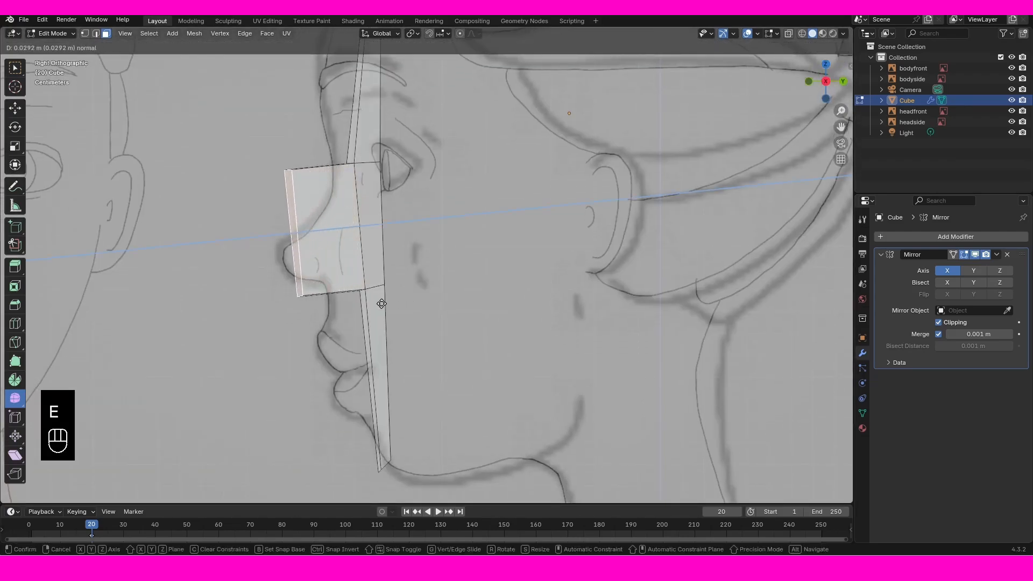
click(242, 237)
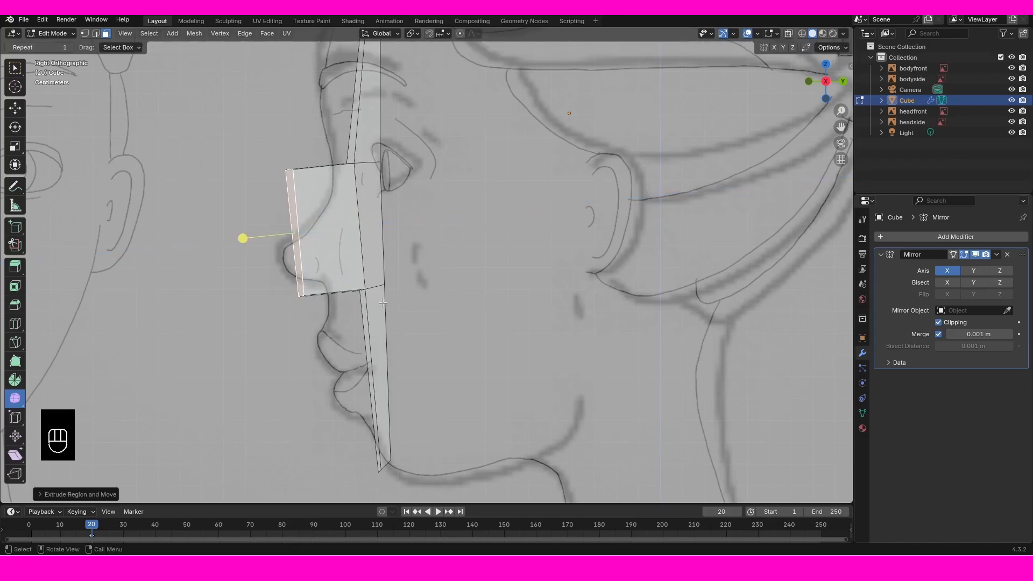
key(alt+a)
Edge-slide the upper front edge of the extruded nose block fully back to the face with a factor of 1, forming a sloped bridge
mouse_move(353, 283)
middle_down()
mouse_move(289, 194)
mouse_move(274, 221)
middle_up()
click(289, 194)
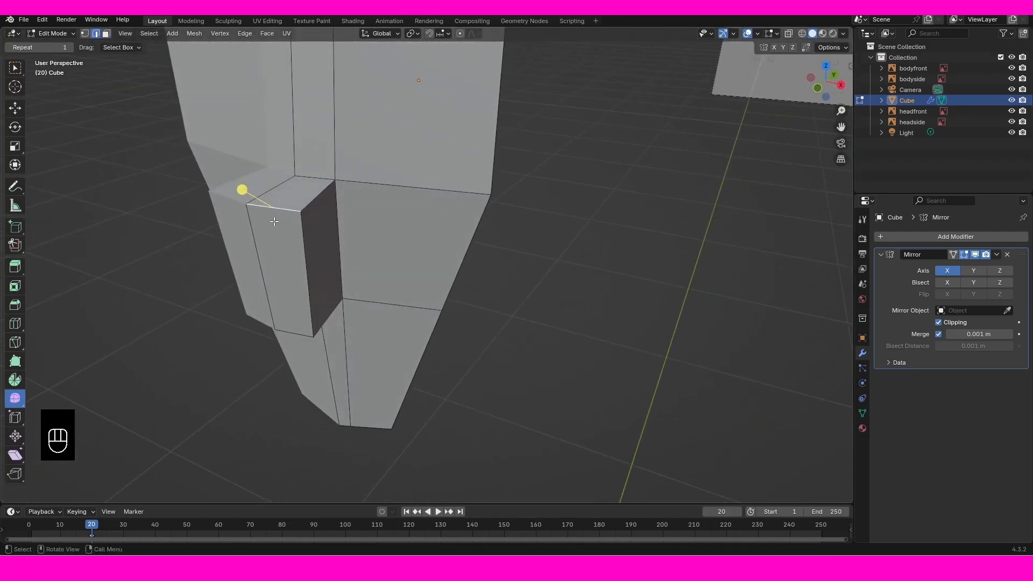
key(g)
key(g)
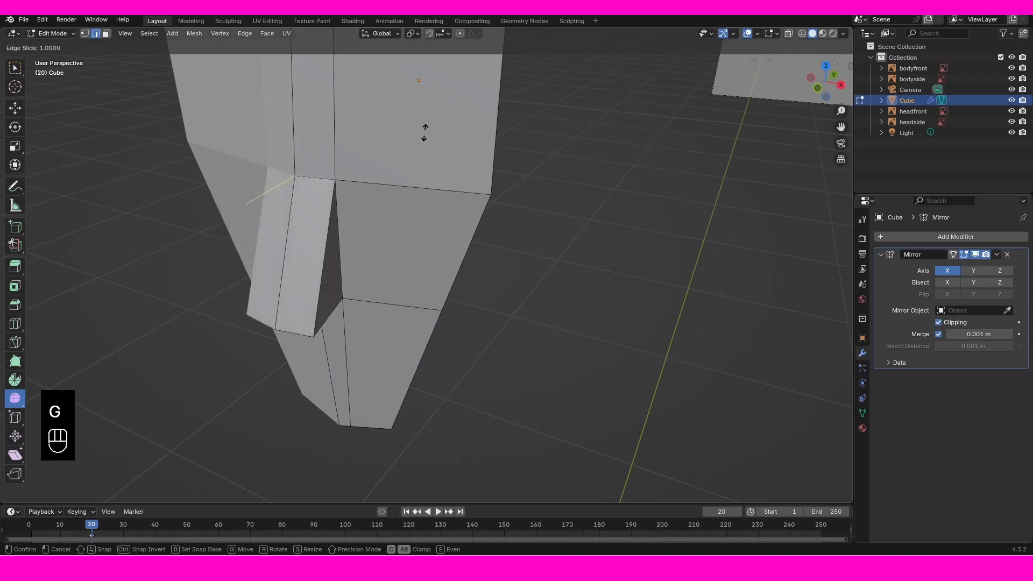
click(608, 179)
middle_drag(434, 369, 419, 319)
shift+middle_drag(409, 276, 409, 287)
scroll(410, 287, down, 1)
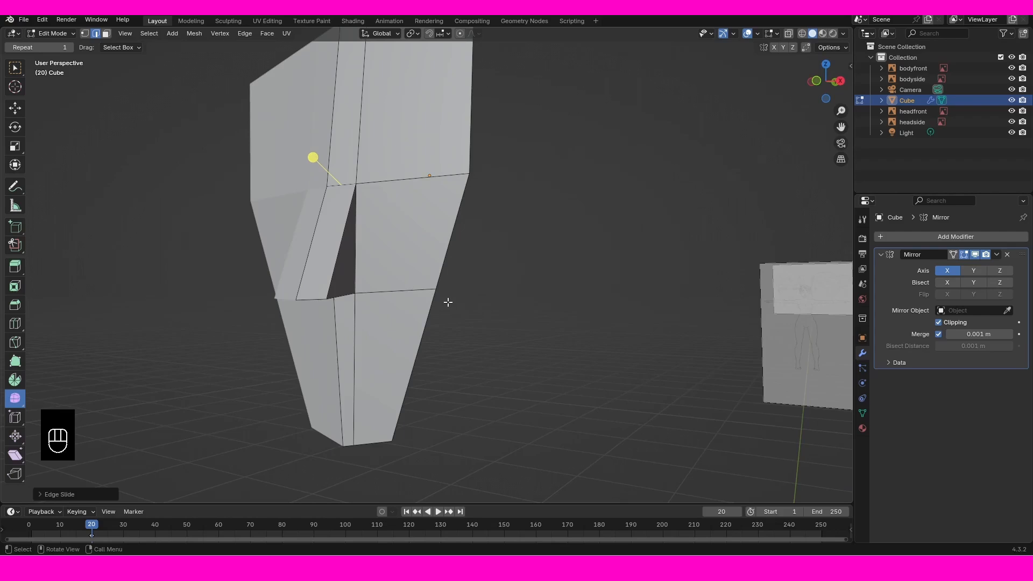
Merge all visible vertices by distance to weld the nose bridge edge to the face
key(a)
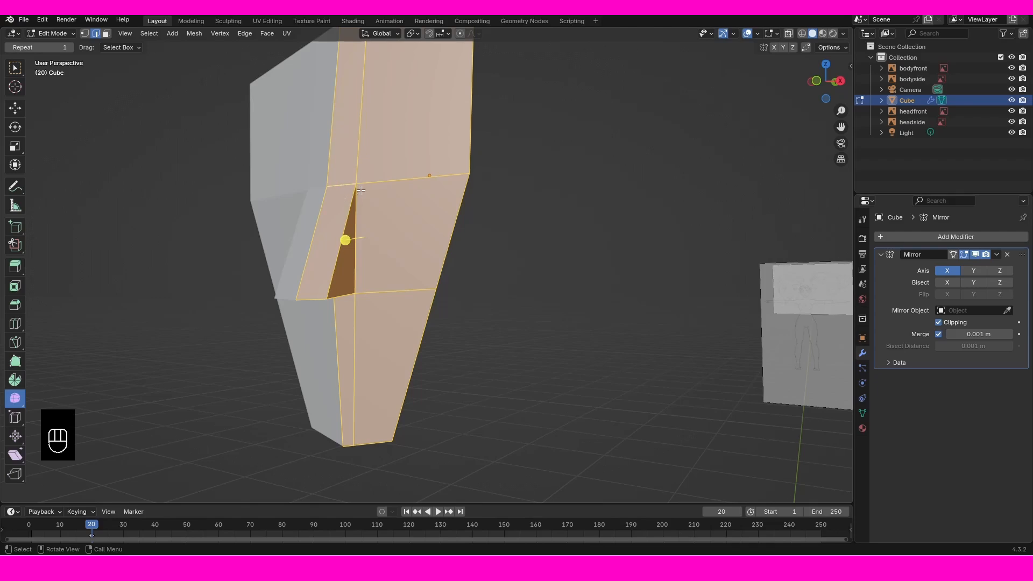
key(m)
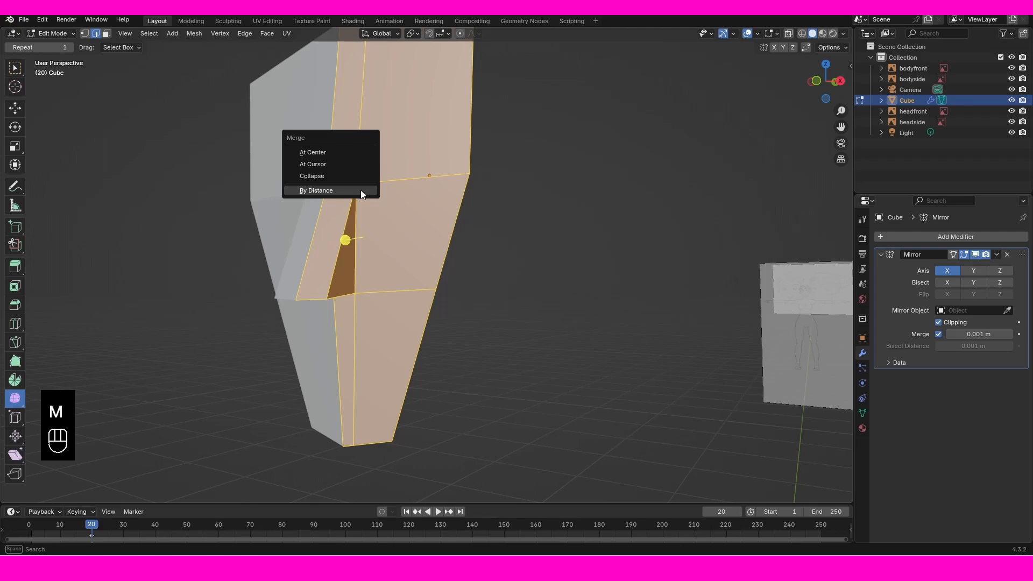
click(360, 190)
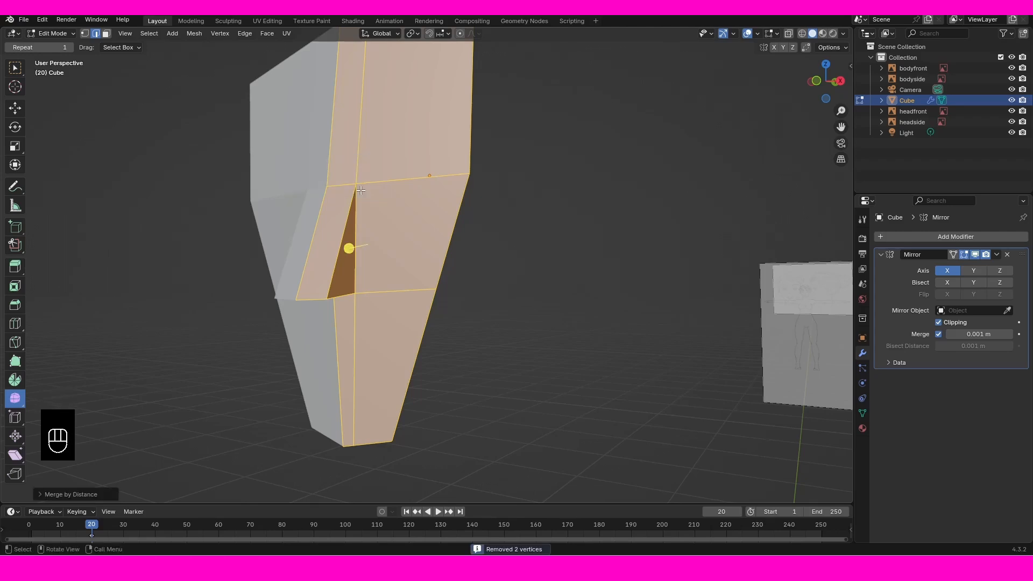
key(alt+a)
Edge-slide the vertical forehead edge above the nose fully onto the centre line with a factor of -1
middle_drag(369, 226, 396, 263)
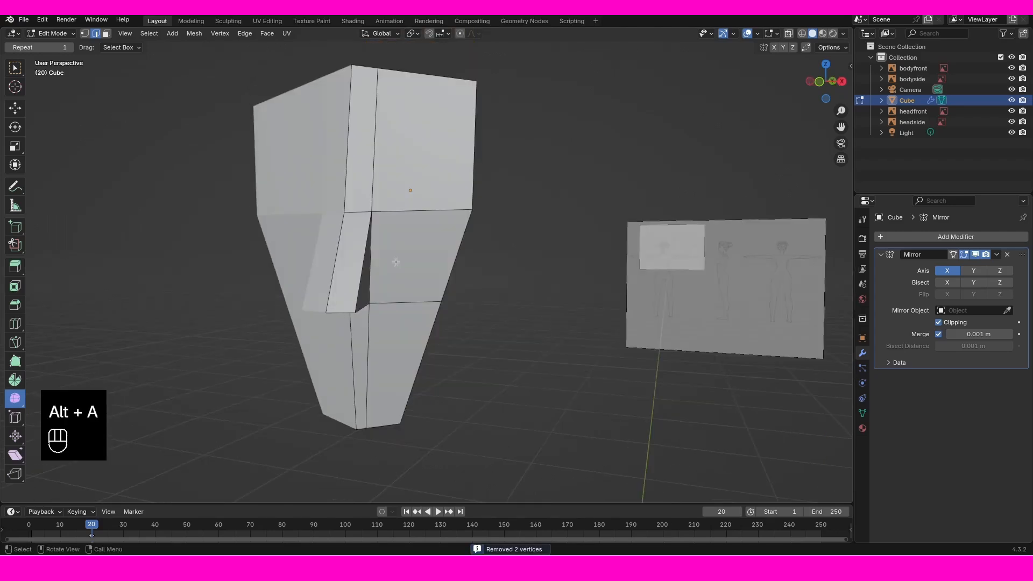
key(2)
click(381, 111)
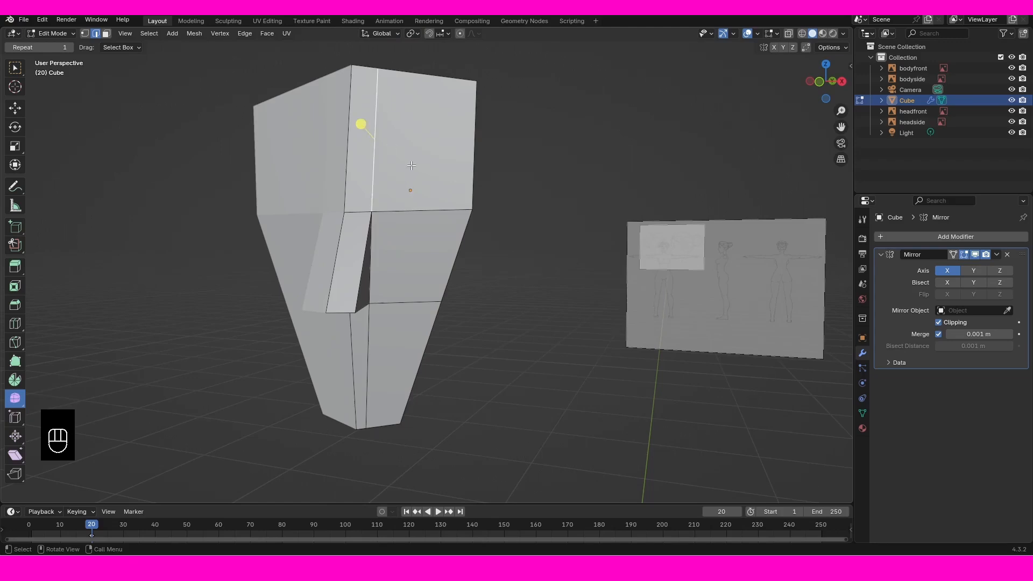
key(g)
key(g)
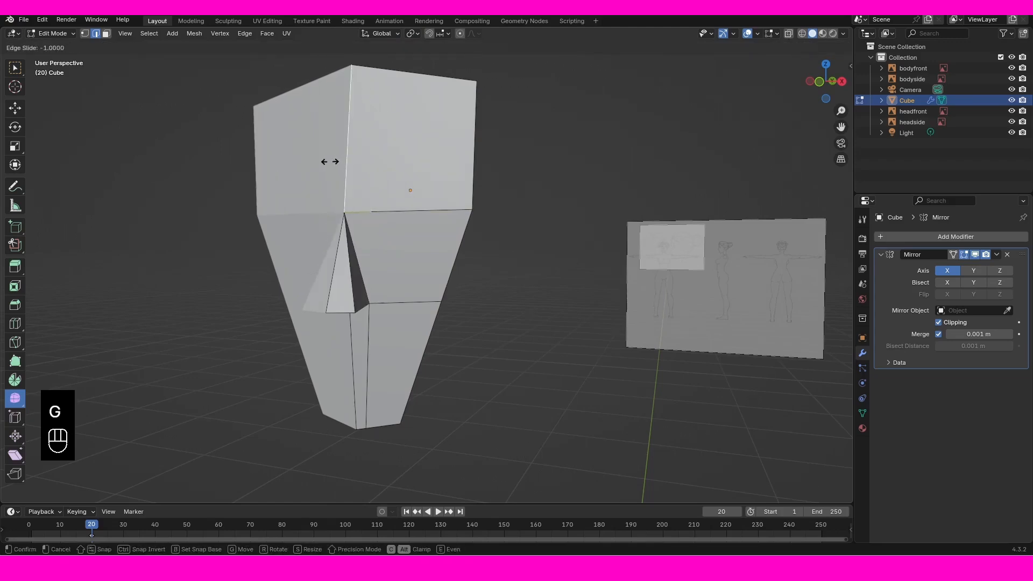
click(329, 161)
middle_drag(389, 280, 373, 259)
scroll(374, 260, up, 2)
key(alt+a)
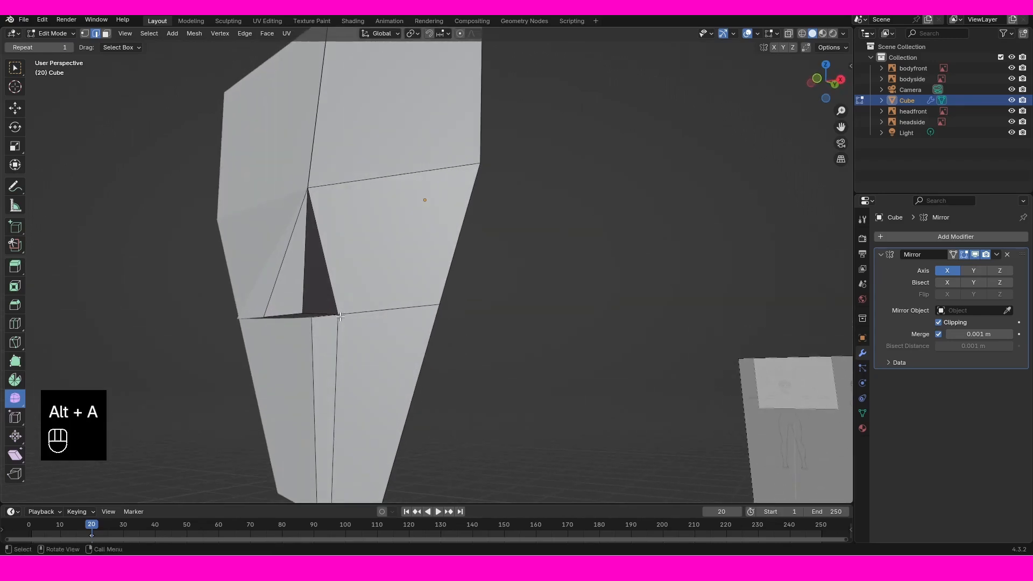
Vertex-slide the nose's outer front vertex at its base onto the centre line to make a pointed tip
key(1)
middle_drag(337, 335, 206, 188)
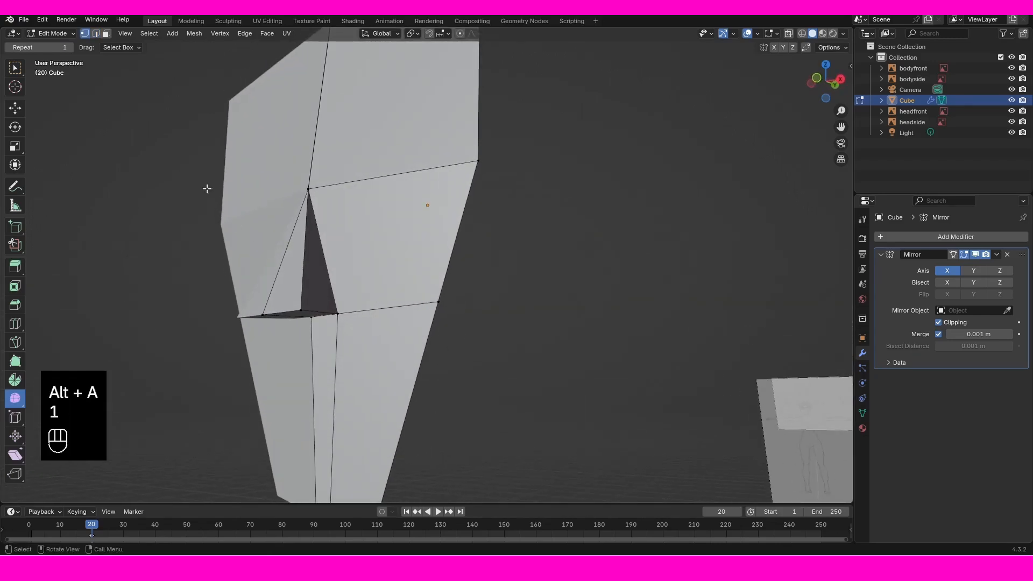
click(86, 34)
click(299, 310)
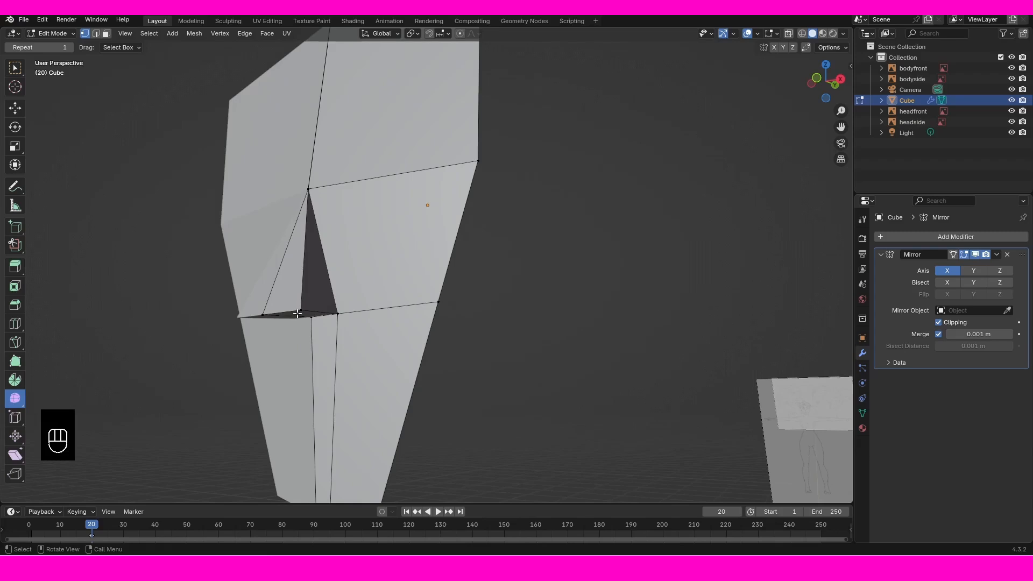
middle_drag(286, 304, 336, 402)
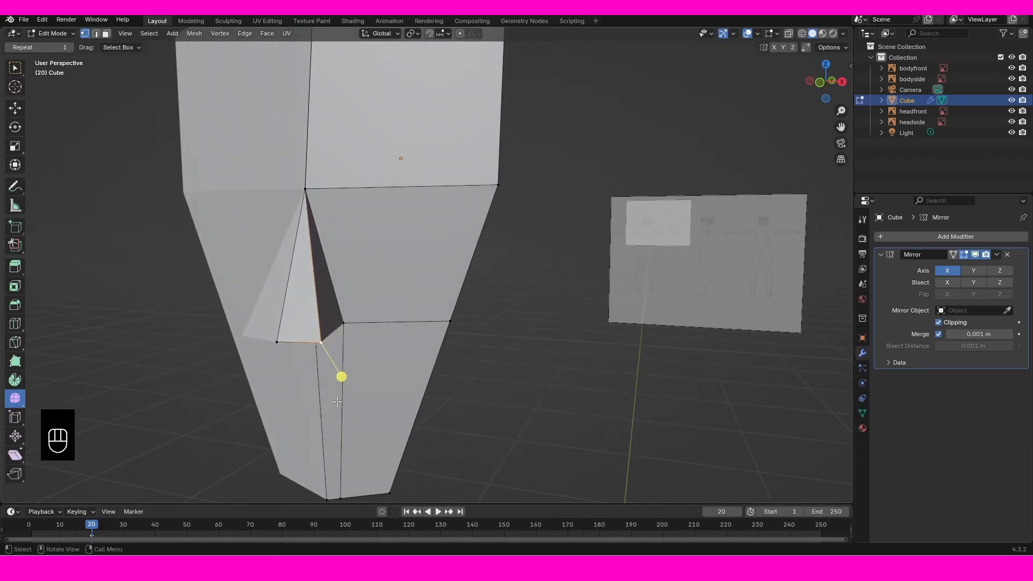
key(g)
key(g)
click(152, 330)
Merge all visible vertices by distance to weld the nose tip on the centre line
middle_drag(301, 336, 279, 311)
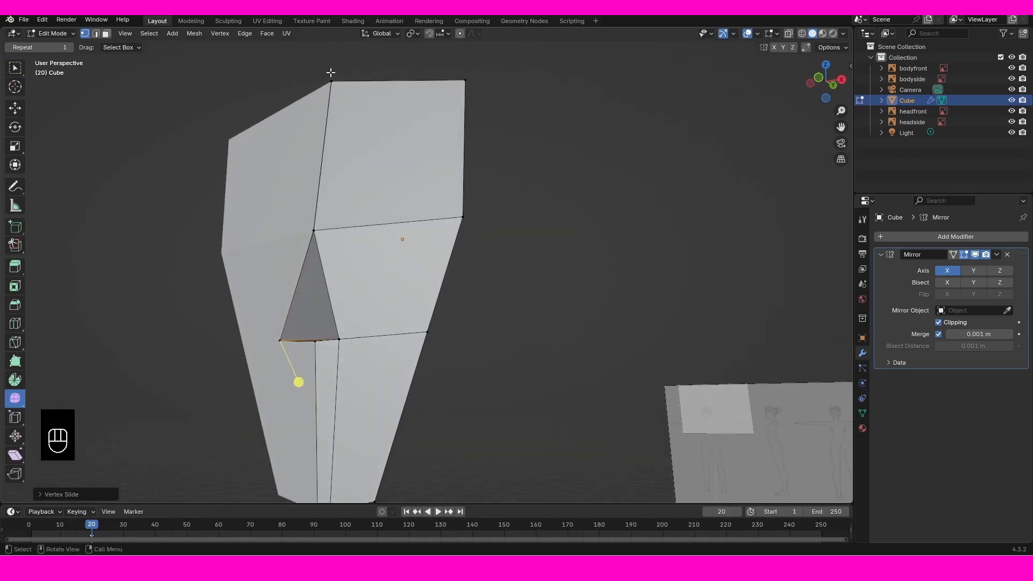
scroll(315, 265, up, 3)
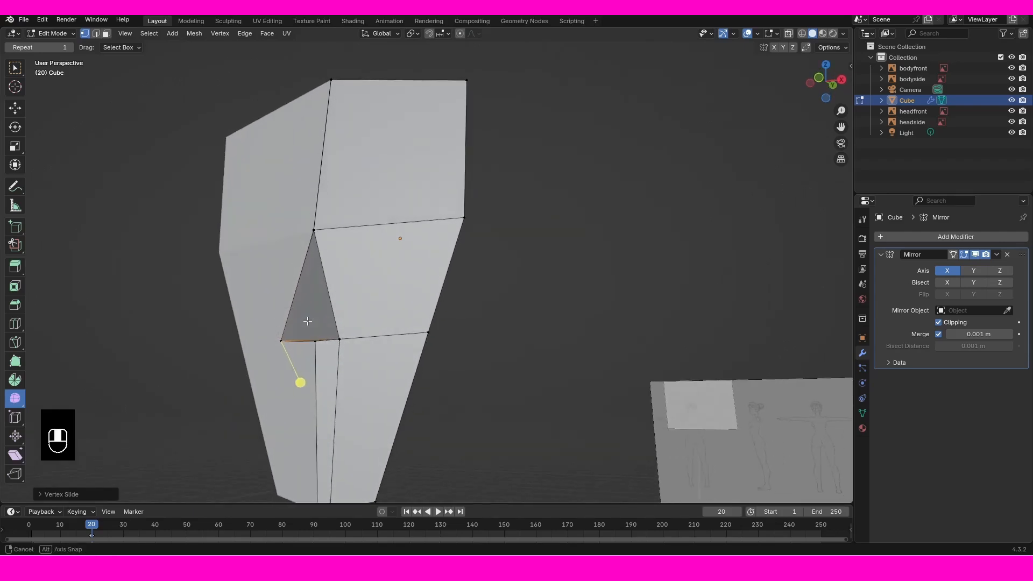
key(a)
scroll(398, 280, down, 2)
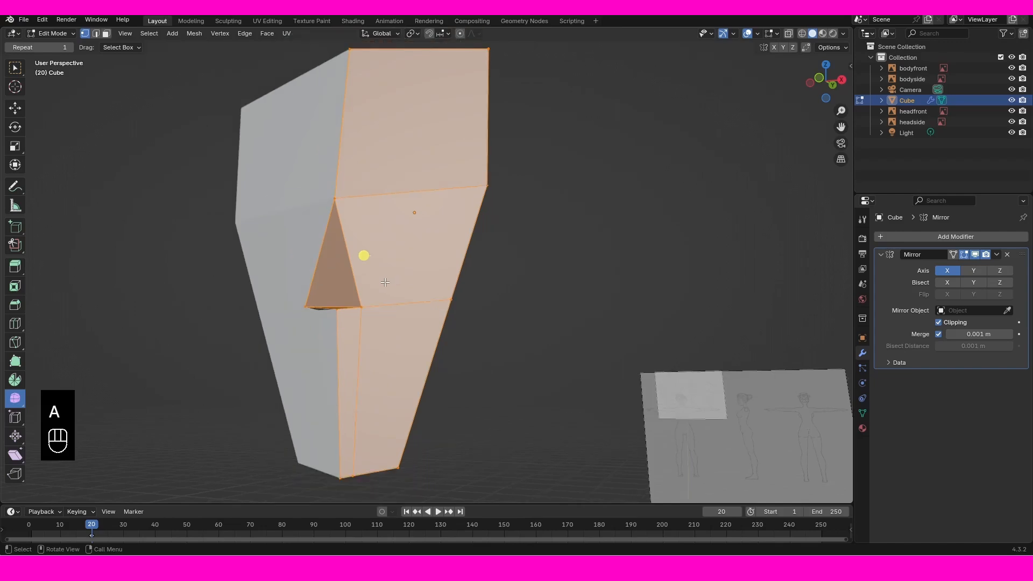
key(m)
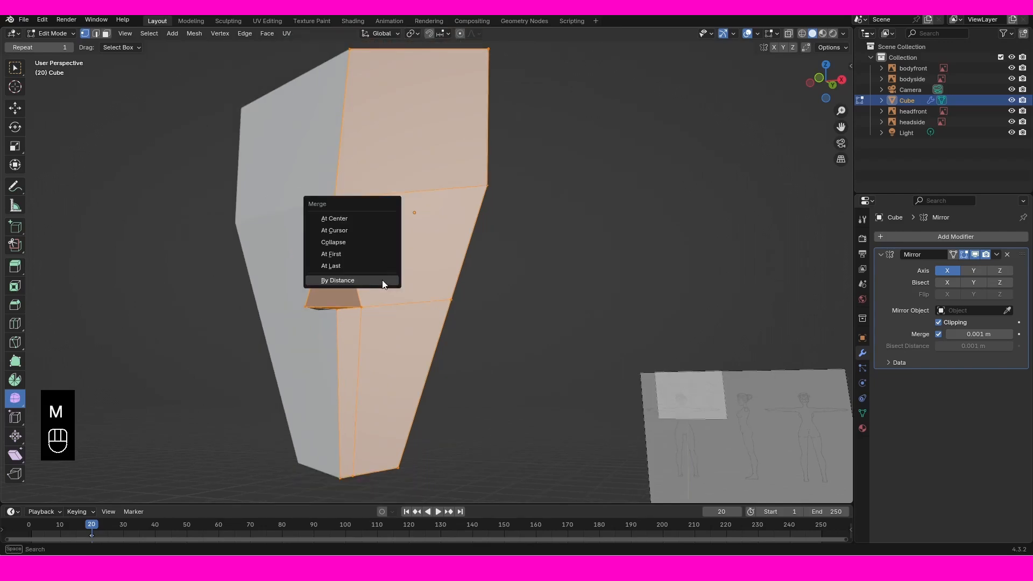
click(381, 280)
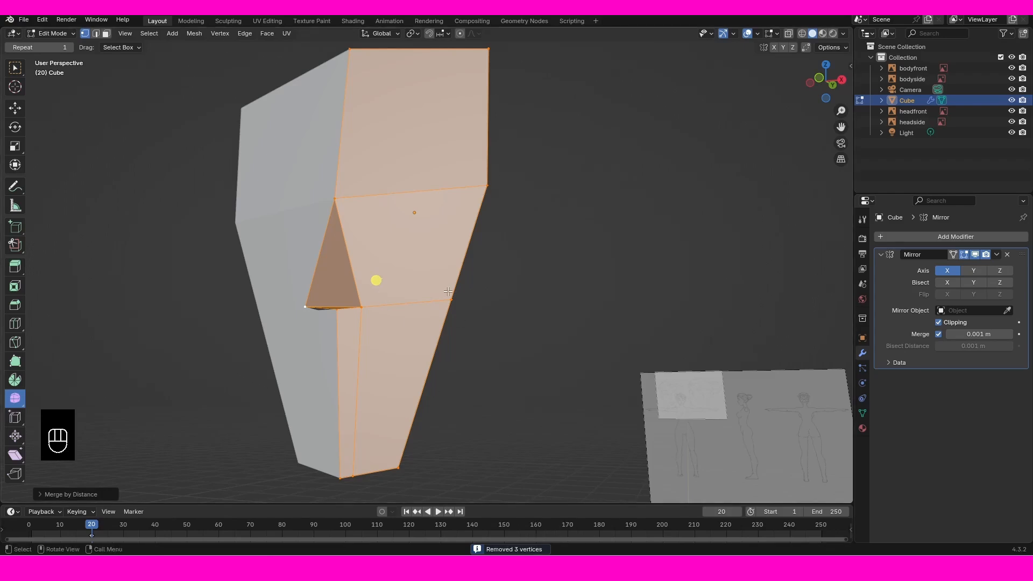
middle_drag(351, 209, 365, 241)
key(alt+a)
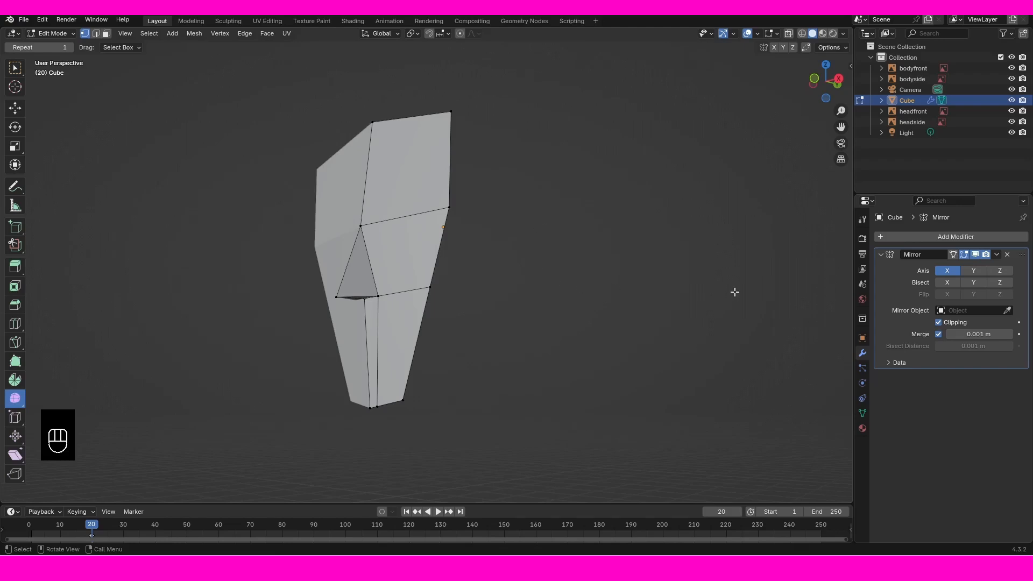
Reveal the hidden head geometry and show it see-through in the right side view over the reference drawing
key(alt+h)
middle_drag(574, 279, 564, 294)
key(alt+a)
key(KP_3)
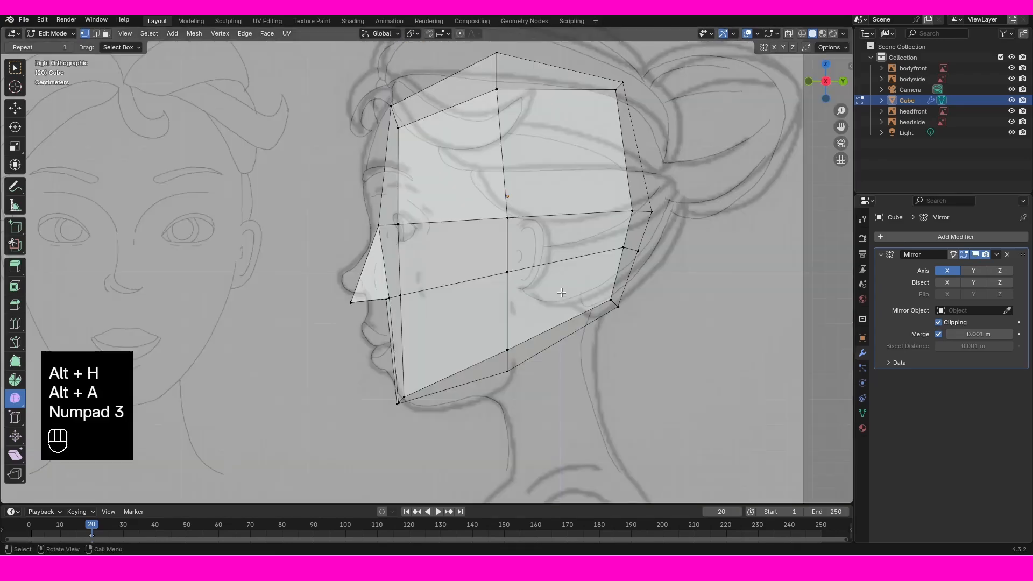
scroll(300, 304, up, 3)
shift+middle_drag(360, 81, 359, 160)
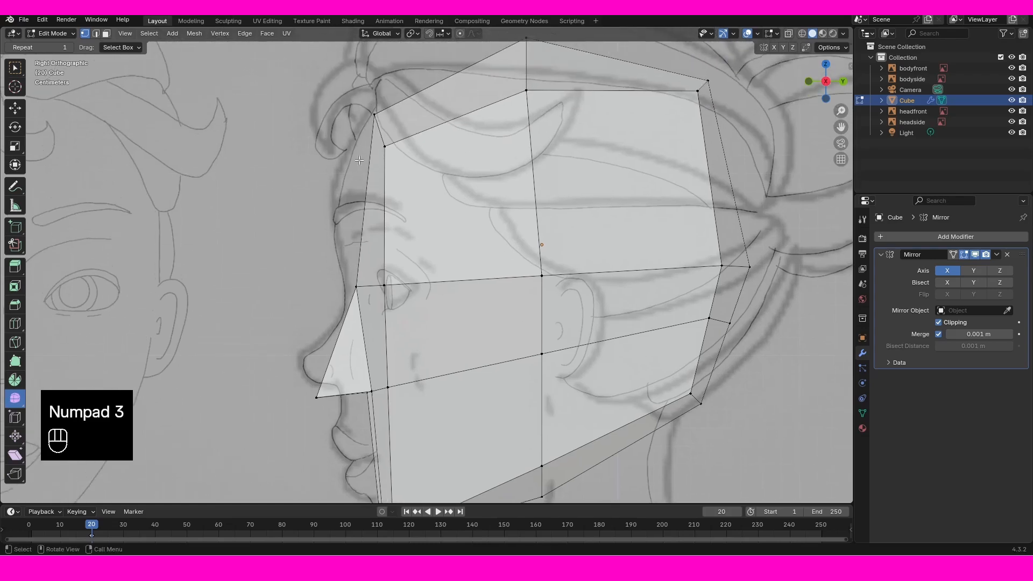
click(788, 33)
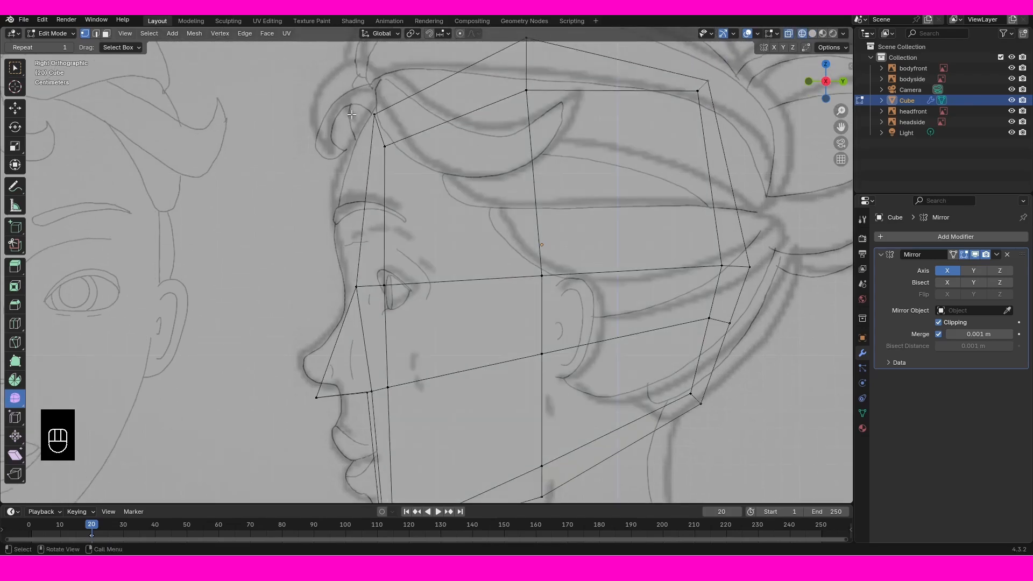
Nudge the upper forehead's outer vertex slightly back and up in the side view
drag(361, 97, 398, 159)
key(g)
key(g)
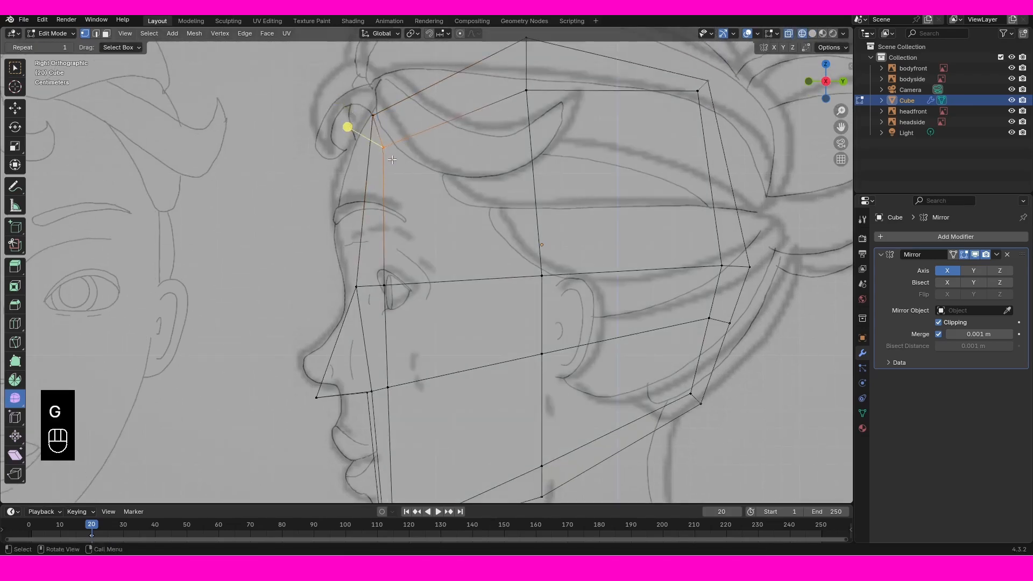
click(397, 154)
shift+middle_drag(396, 154, 398, 117)
Move the eye-level front vertices forward along Y to the drawn nose bridge
drag(344, 192, 405, 257)
key(g)
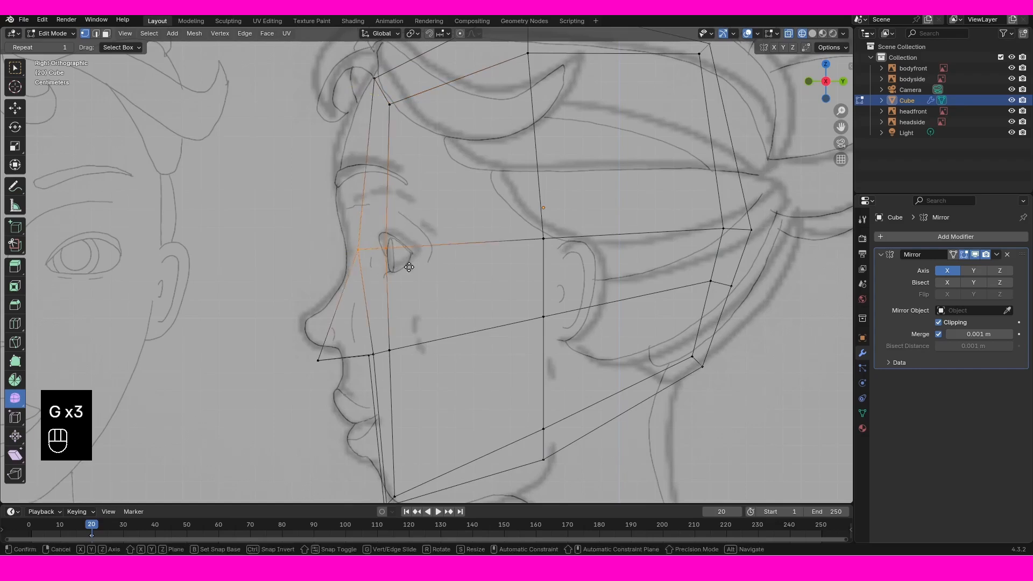
key(y)
click(347, 342)
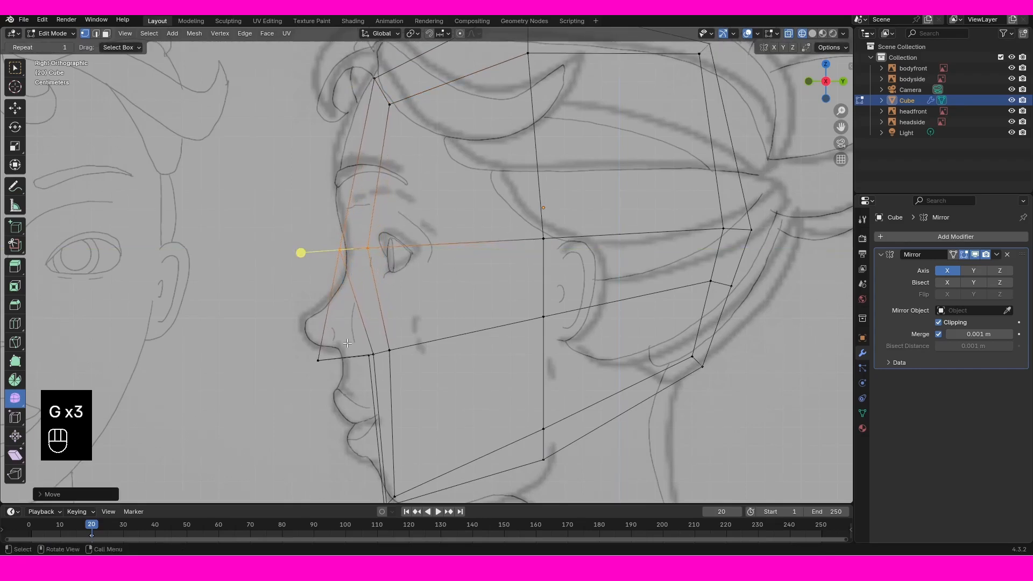
Move the front vertices level with the nose base forward along Y toward the drawn face profile
drag(346, 326, 407, 371)
key(g)
middle_click(399, 360)
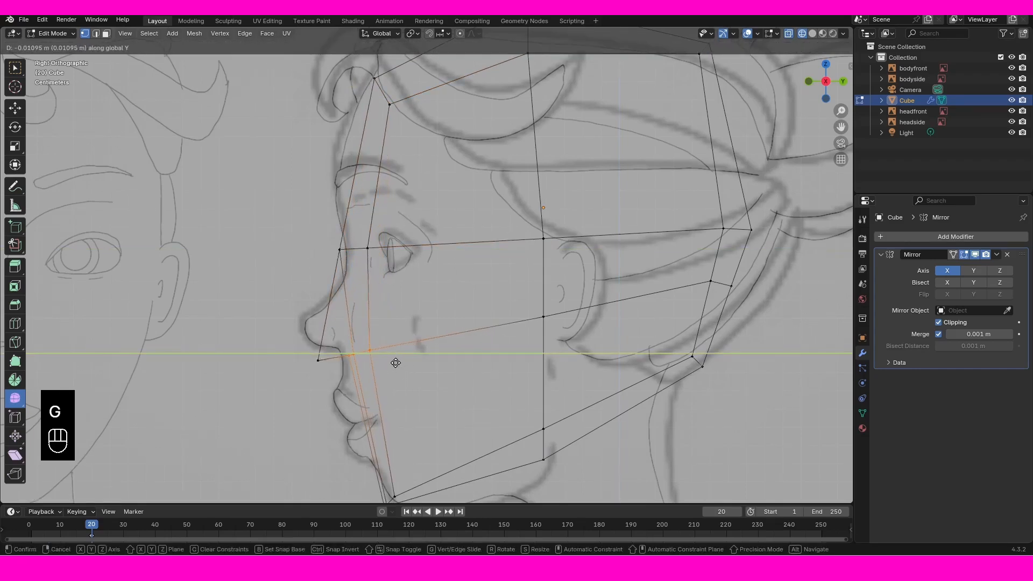
right_click(395, 362)
key(g)
click(337, 356)
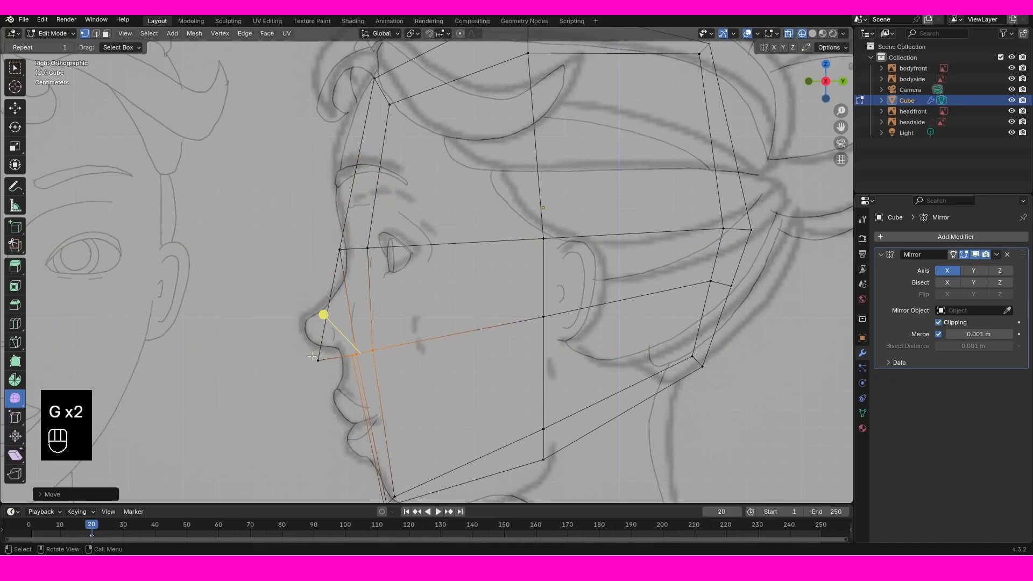
Move the nose tip forward and up toward the drawn nose, and shift the nose-base vertices further forward along Y
key(g)
click(296, 347)
drag(331, 329, 412, 368)
key(g)
middle_click(405, 367)
click(402, 367)
Lower the crown's top centre vertex slightly along Z in the side view
shift+middle_drag(533, 406, 452, 501)
key(alt+a)
drag(425, 82, 468, 124)
key(g)
middle_click(468, 129)
click(468, 133)
click(624, 176)
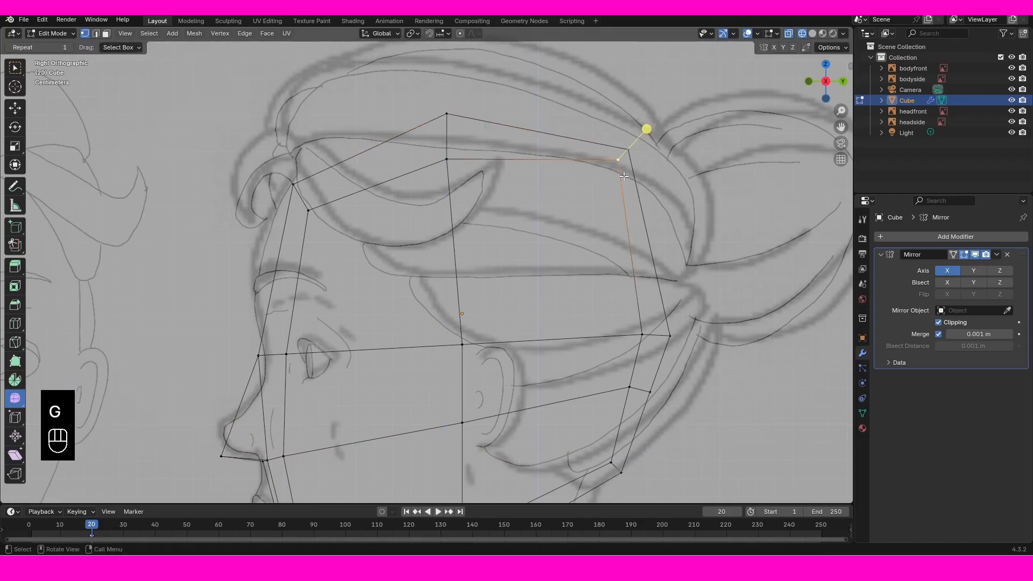
Turn off see-through display and move the crown's upper side vertices inward along X in the front view
key(KP_1)
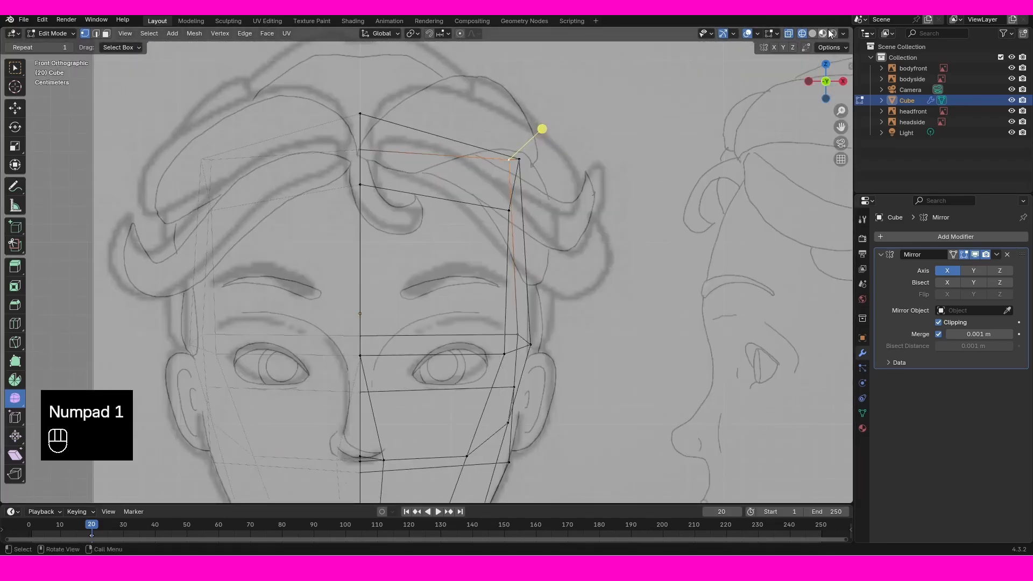
click(813, 35)
scroll(516, 226, down, 1)
key(alt+a)
shift+middle_drag(509, 224, 508, 177)
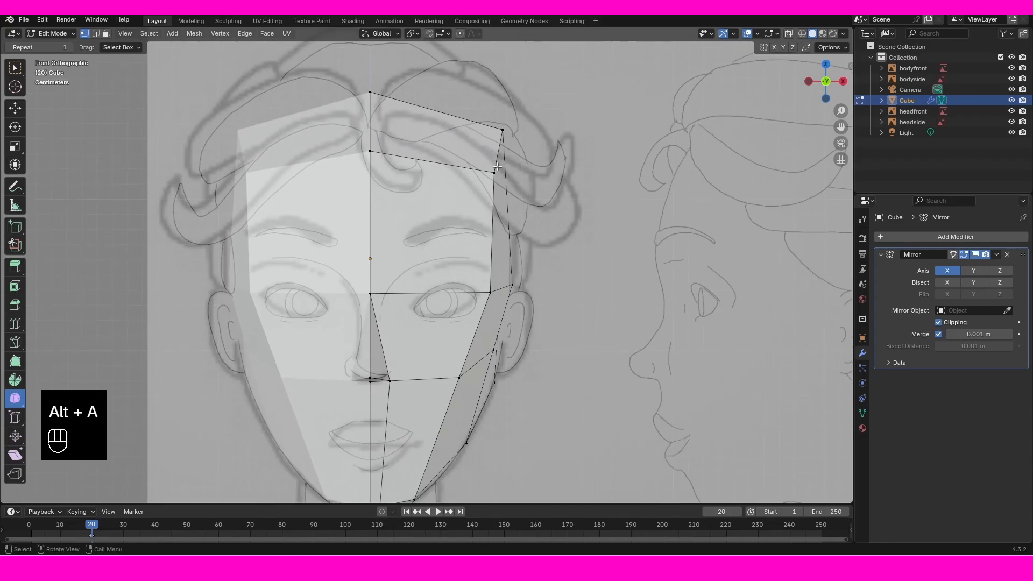
click(495, 167)
key(g)
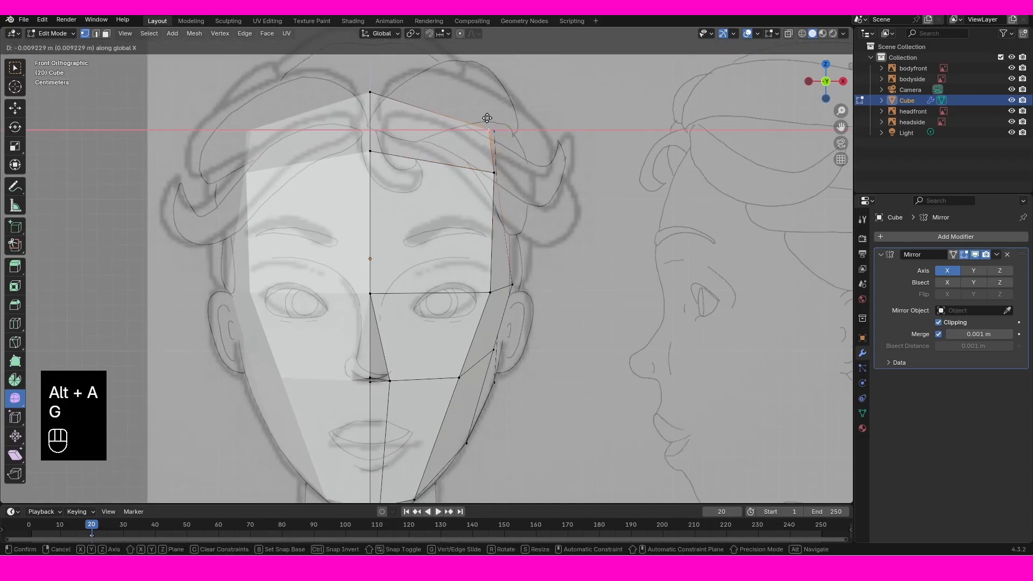
click(495, 118)
click(508, 124)
key(g)
click(496, 122)
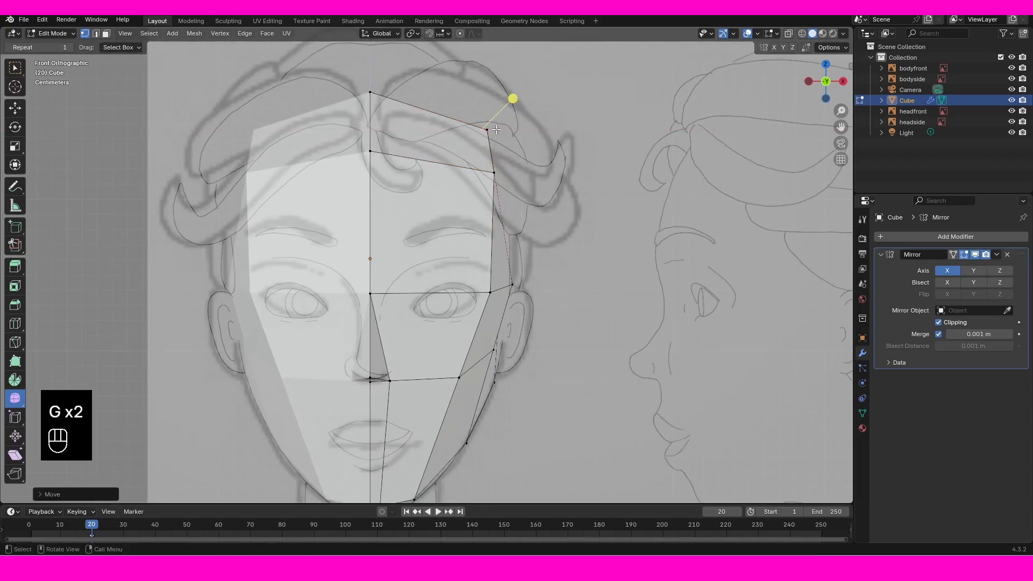
Move the forehead's front outer corner vertex inward along X in two moves to narrow the hairline
click(491, 175)
key(g)
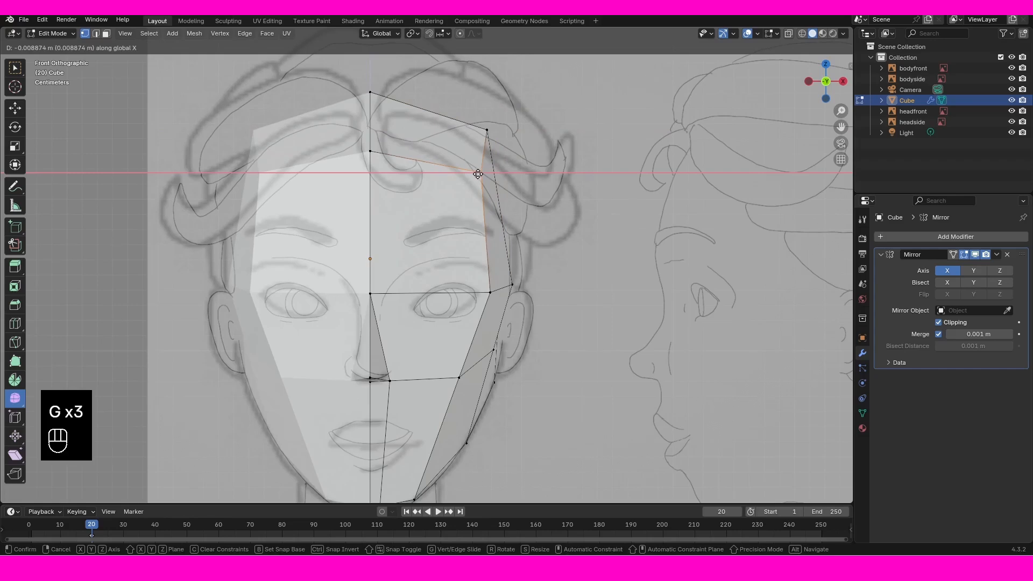
click(491, 153)
key(g)
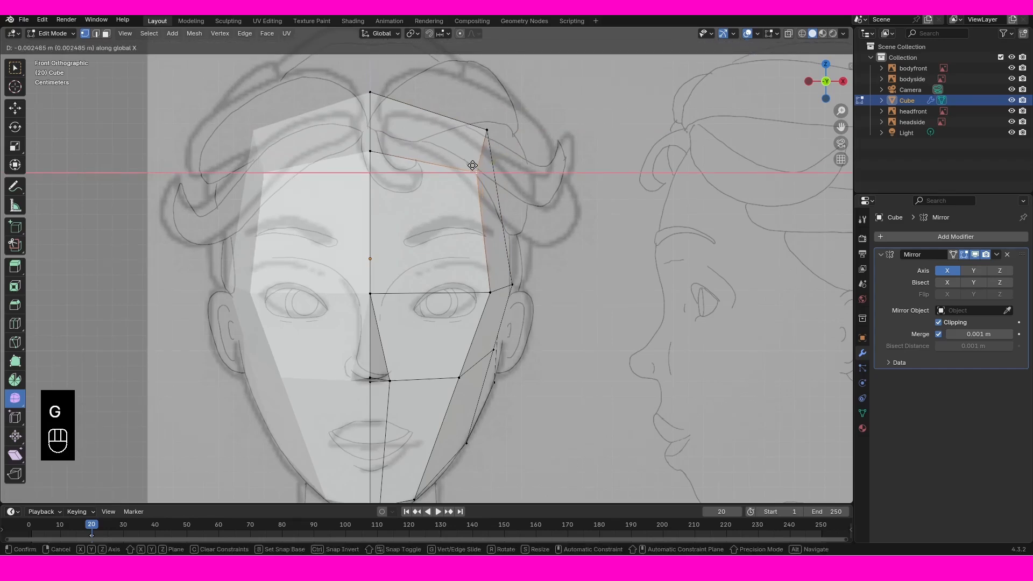
click(488, 139)
Fine-tune the crown's side vertices further inward along X to round the top of the head
click(488, 137)
key(g)
middle_click(487, 137)
click(485, 141)
key(g)
middle_click(484, 141)
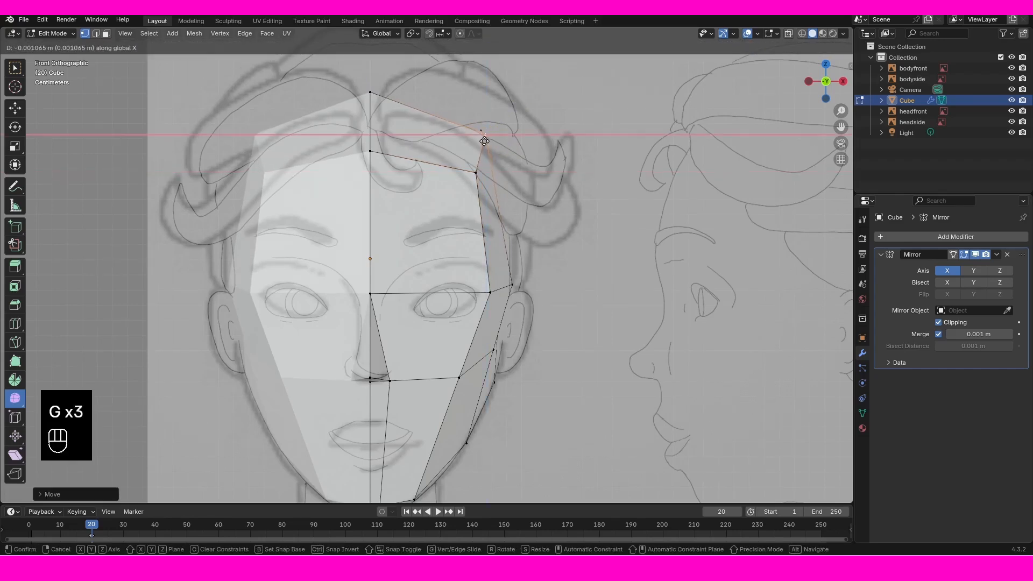
click(481, 141)
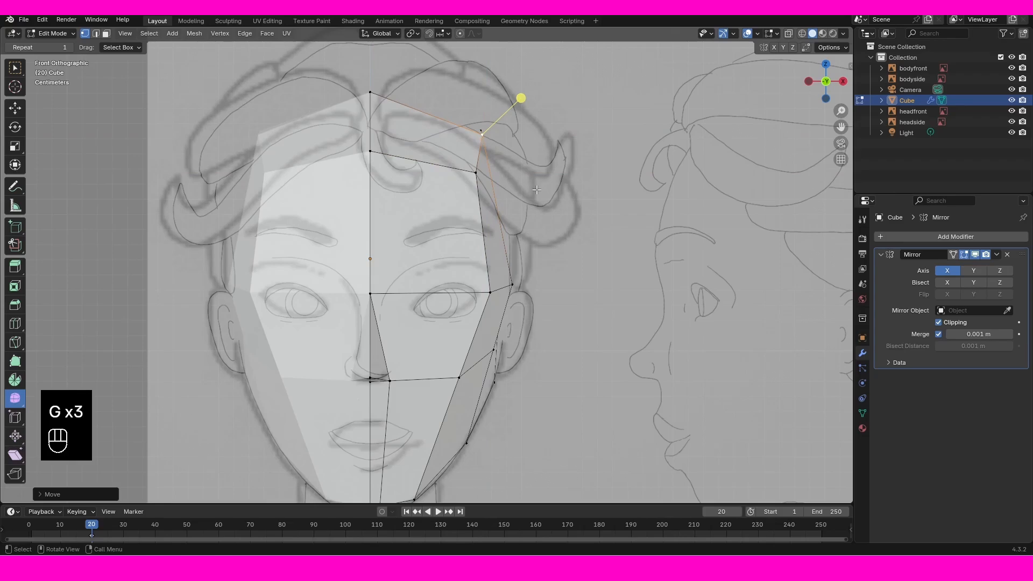
key(alt+a)
Move the skull's lower rear vertex forward along Y to the drawn nape in the side view
scroll(536, 190, down, 3)
key(KP_3)
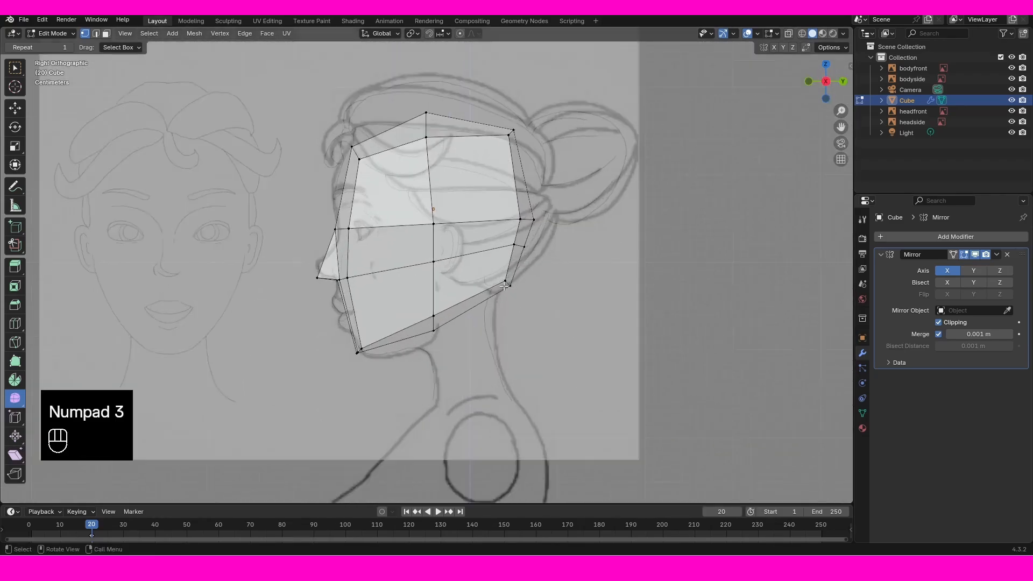
scroll(503, 286, up, 1)
key(alt+a)
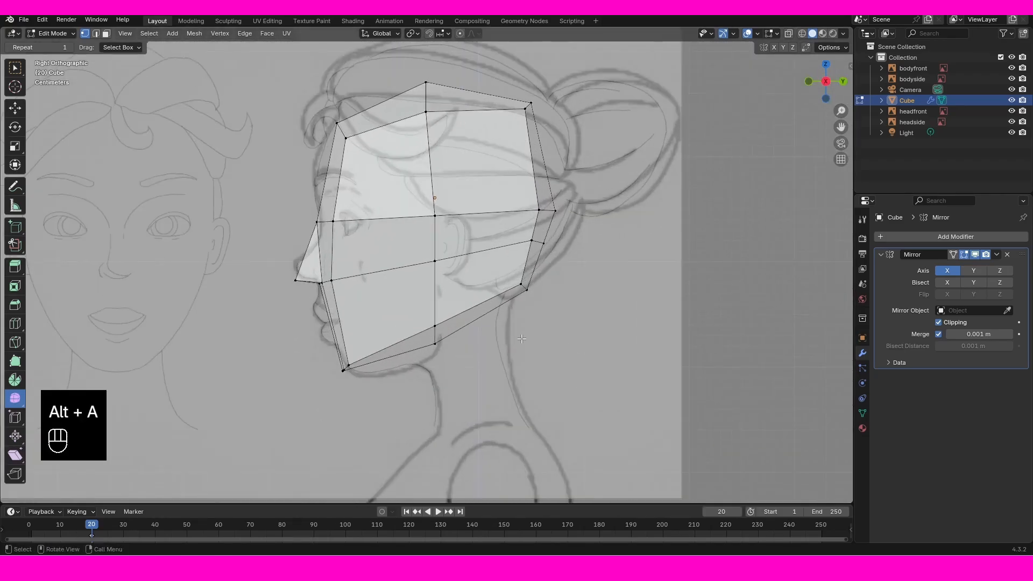
click(530, 293)
key(g)
key(y)
click(526, 304)
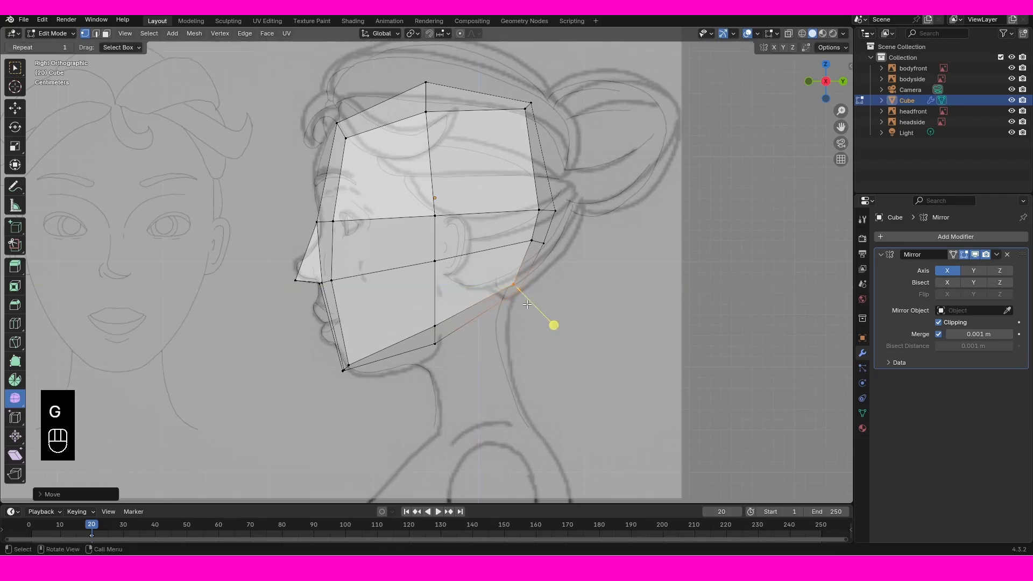
key(alt+a)
Move the widest side vertex at eye level inward along X in the front view to slim the head
key(Tab)
key(KP_1)
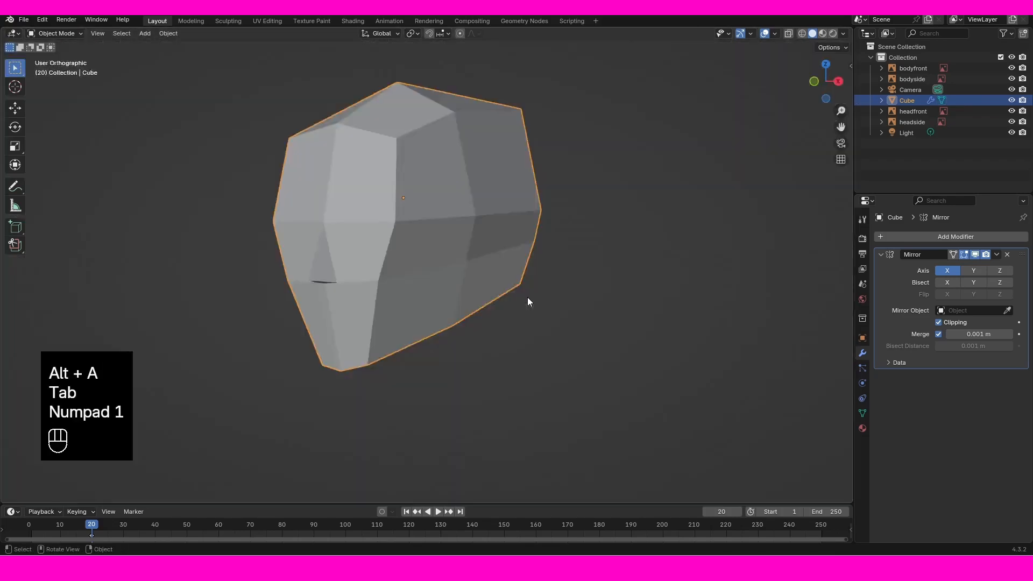
scroll(527, 297, up, 3)
key(Tab)
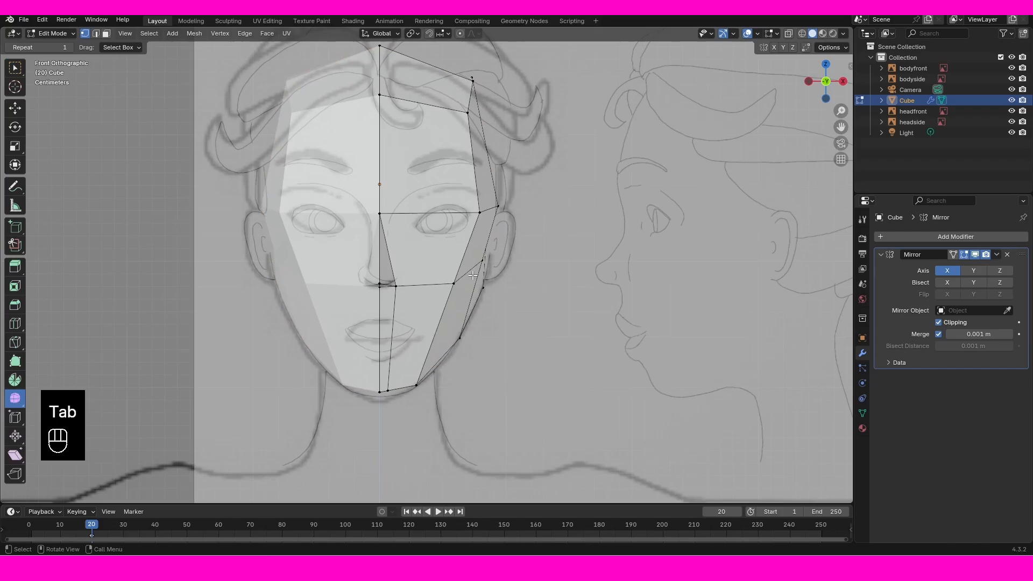
click(509, 205)
key(g)
key(x)
click(503, 213)
middle_drag(504, 216, 472, 221)
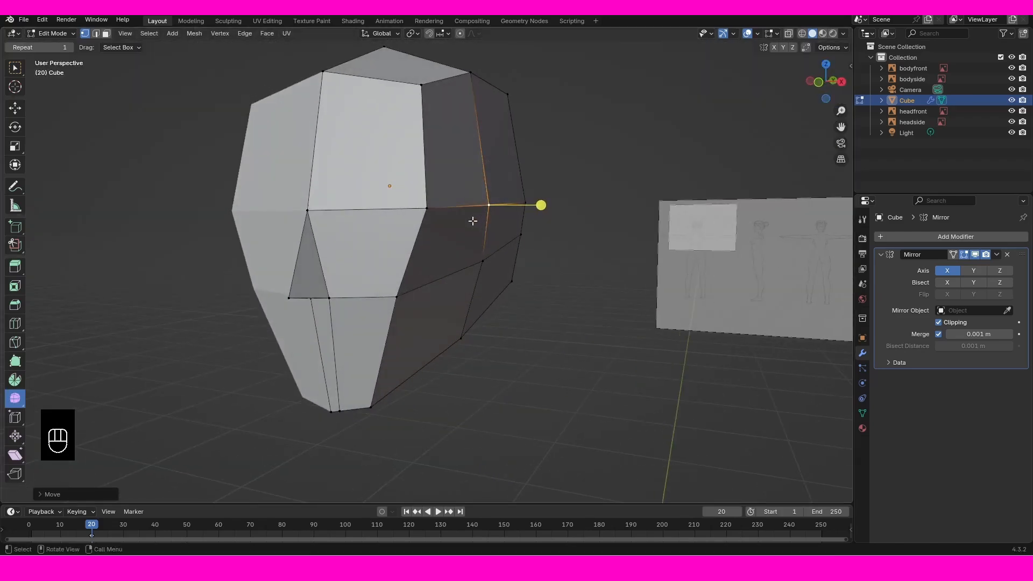
key(alt+a)
Return to Object Mode and snap the 3D cursor to the selected head object
key(2)
key(KP_1)
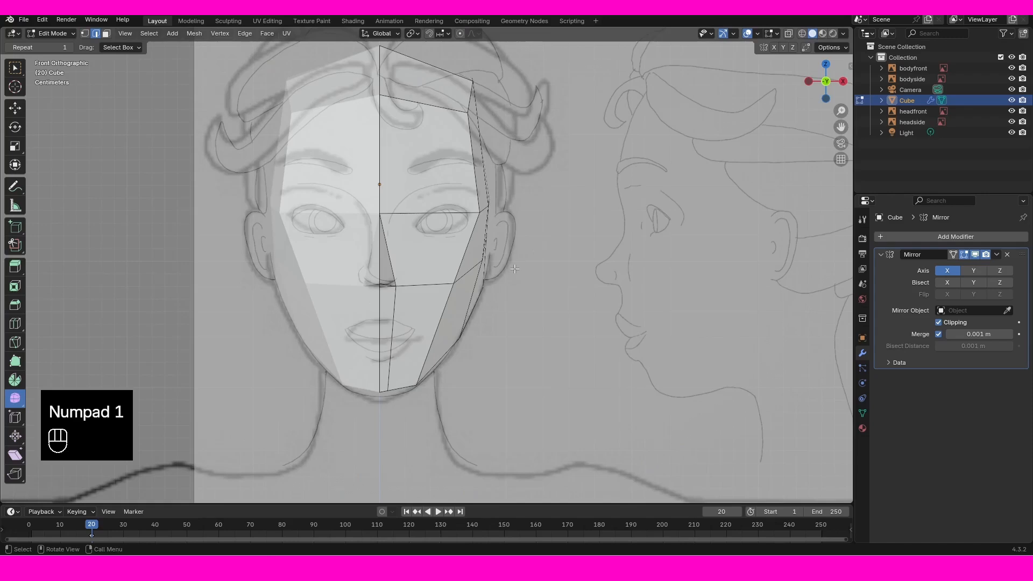
scroll(427, 264, down, 1)
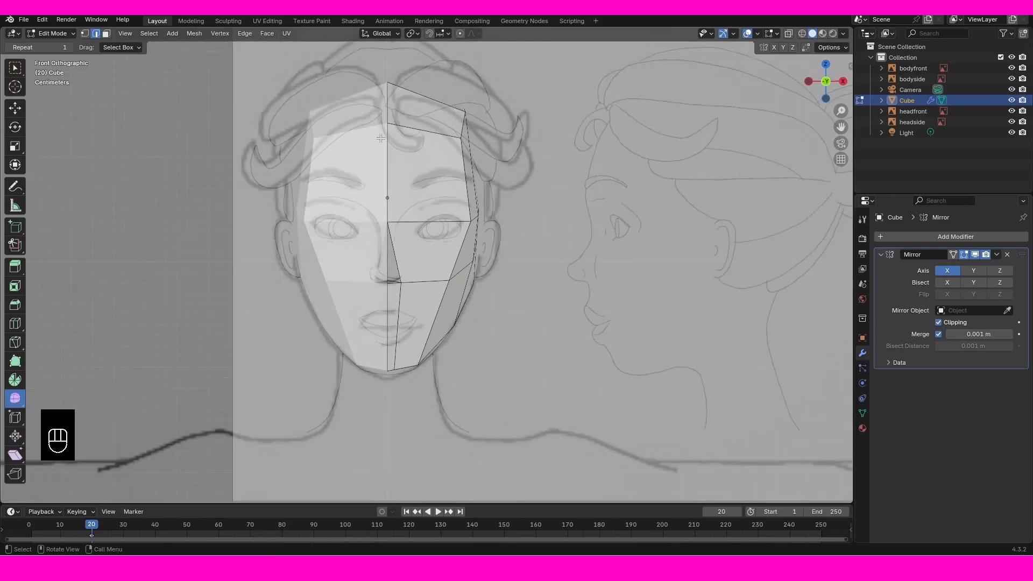
key(Tab)
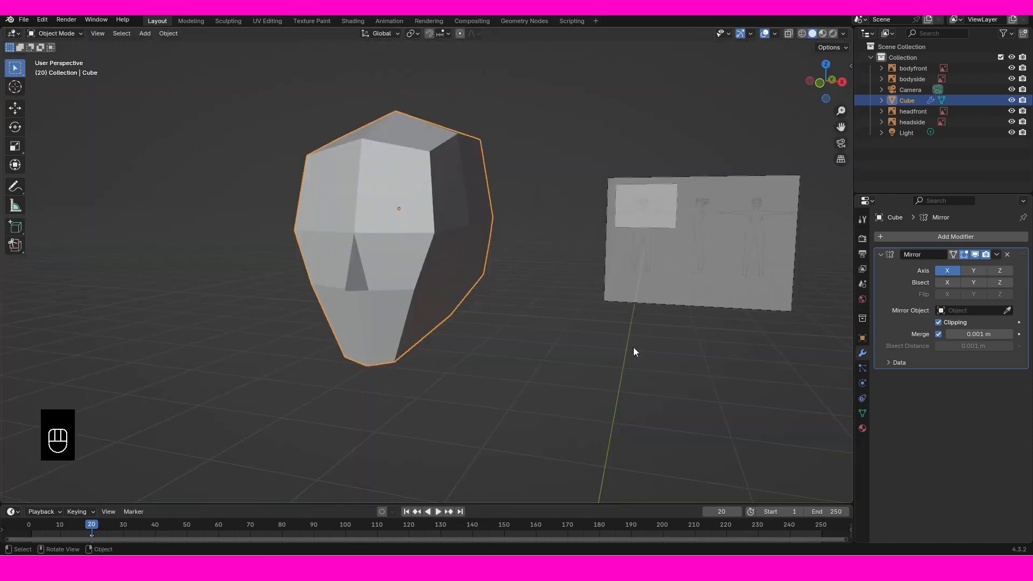
key(shift+s)
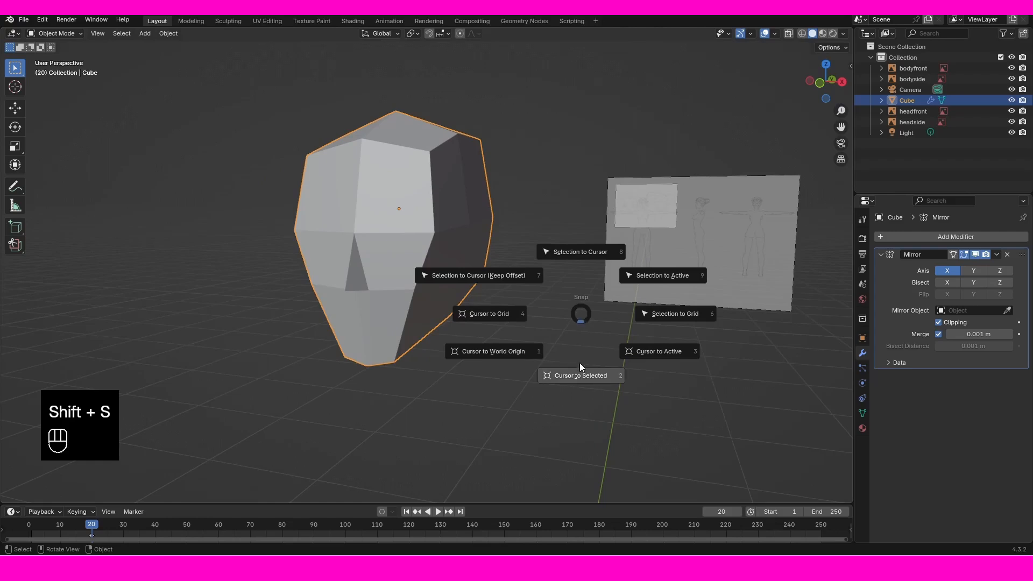
click(579, 376)
Add a cube mesh at the 3D cursor in the front view
key(KP_1)
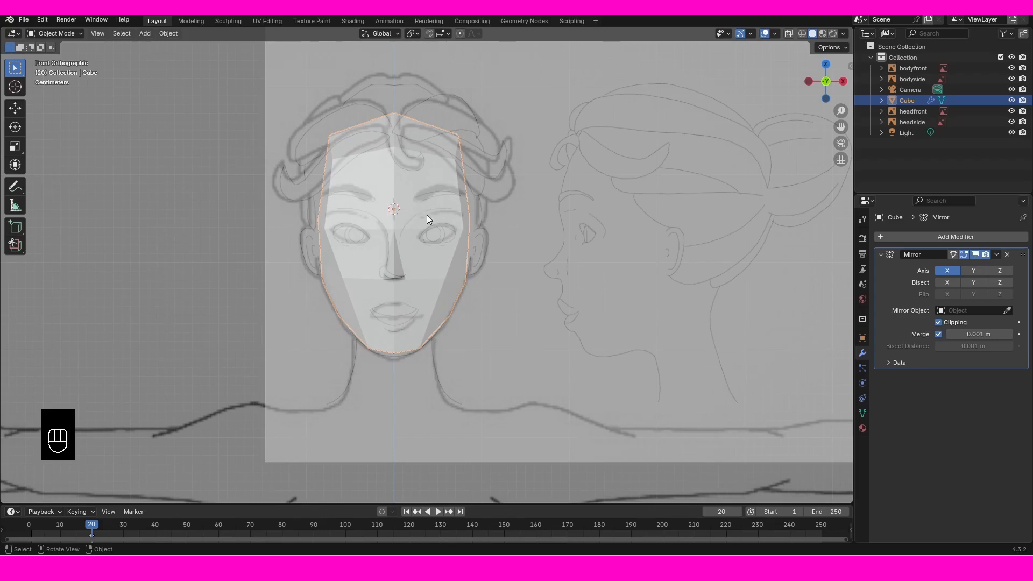
scroll(436, 212, down, 2)
key(shift+a)
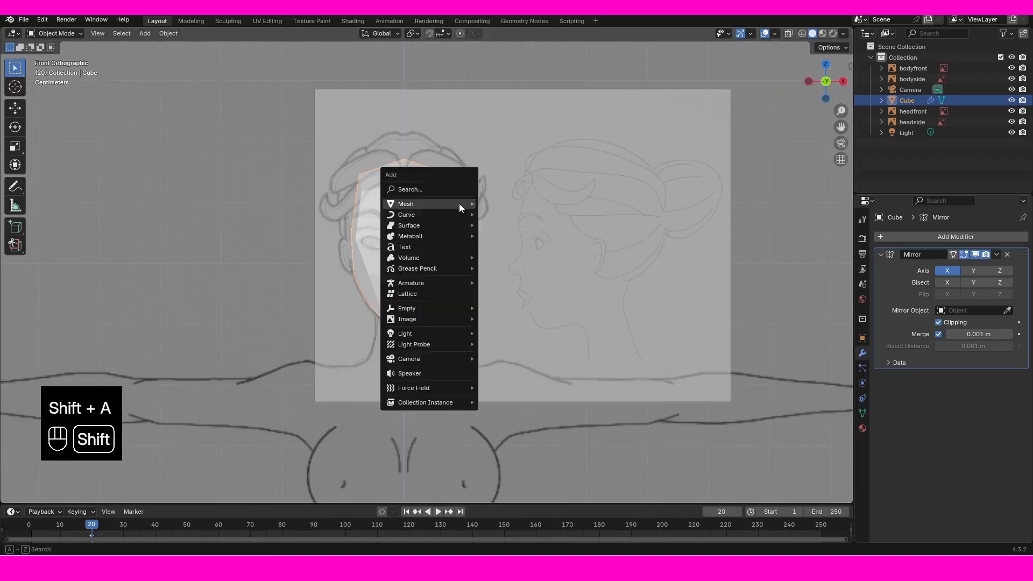
mouse_move(459, 203)
click(511, 216)
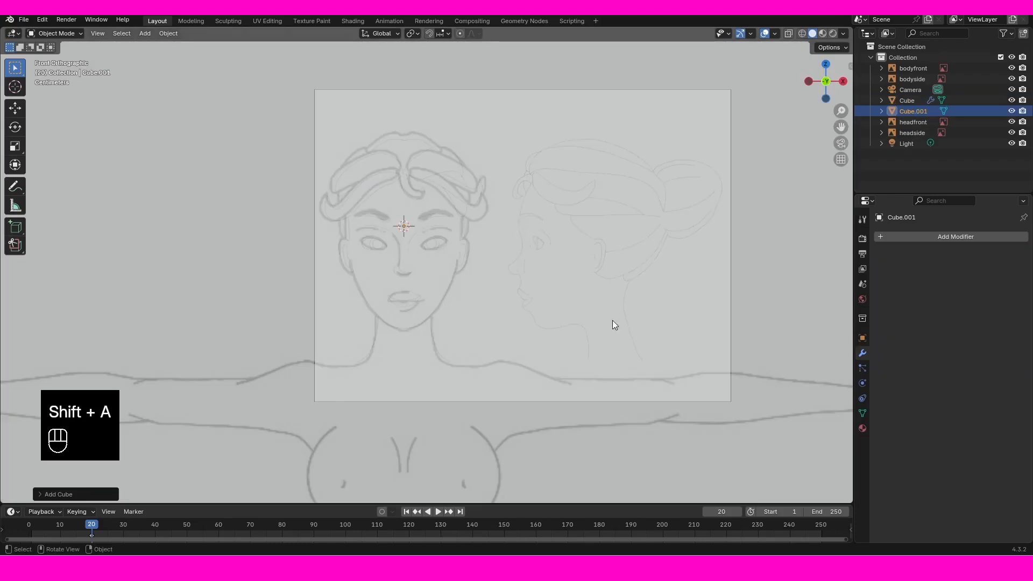
Scale the new cube down until it is smaller than the drawn head in the front view
scroll(688, 387, down, 5)
scroll(662, 400, up, 3)
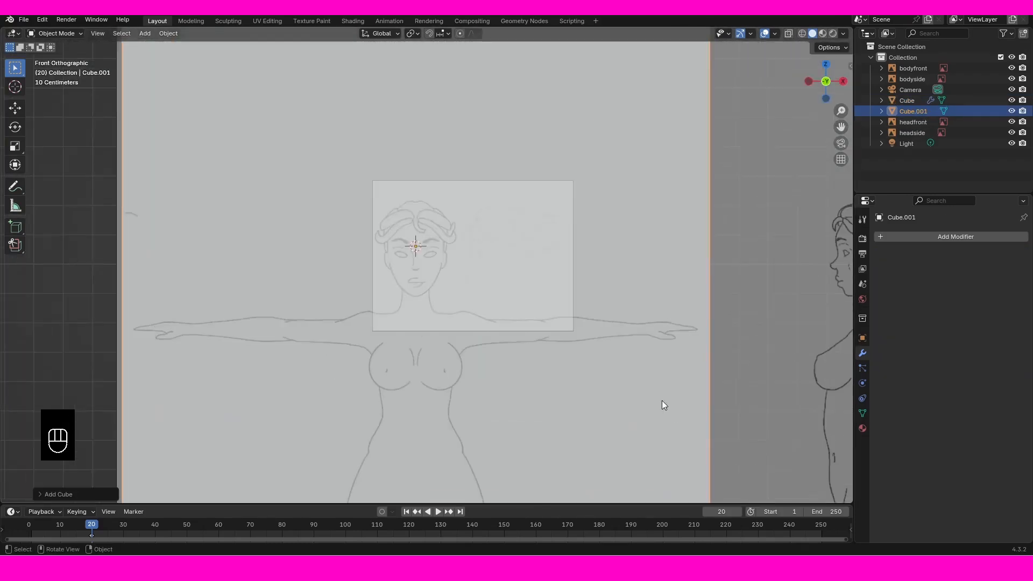
key(s)
click(518, 287)
click(553, 334)
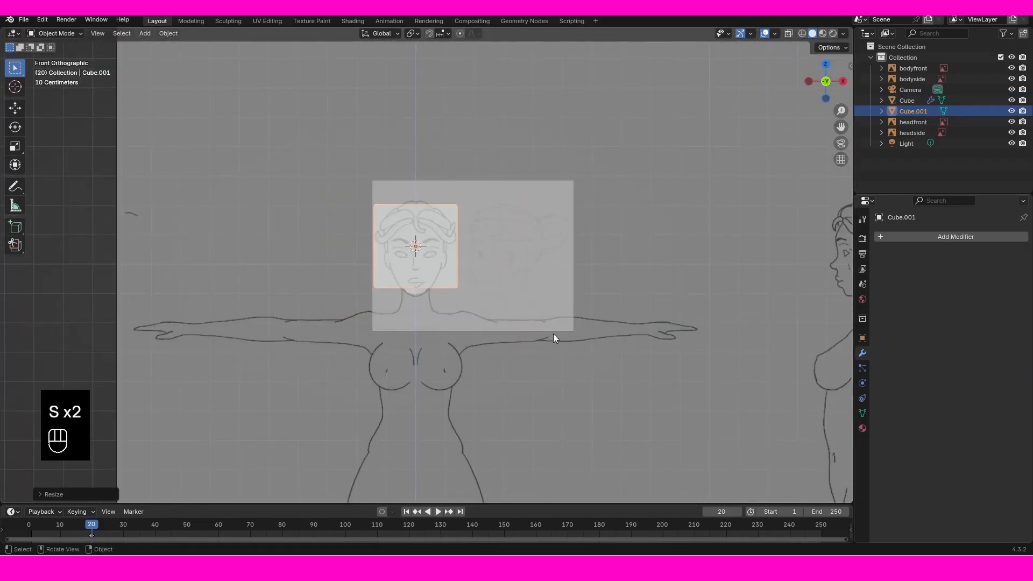
scroll(553, 333, up, 4)
key(s)
click(503, 302)
Move the cube down to the drawn neck in the side view, shrink it, and shift it back along Y
key(KP_3)
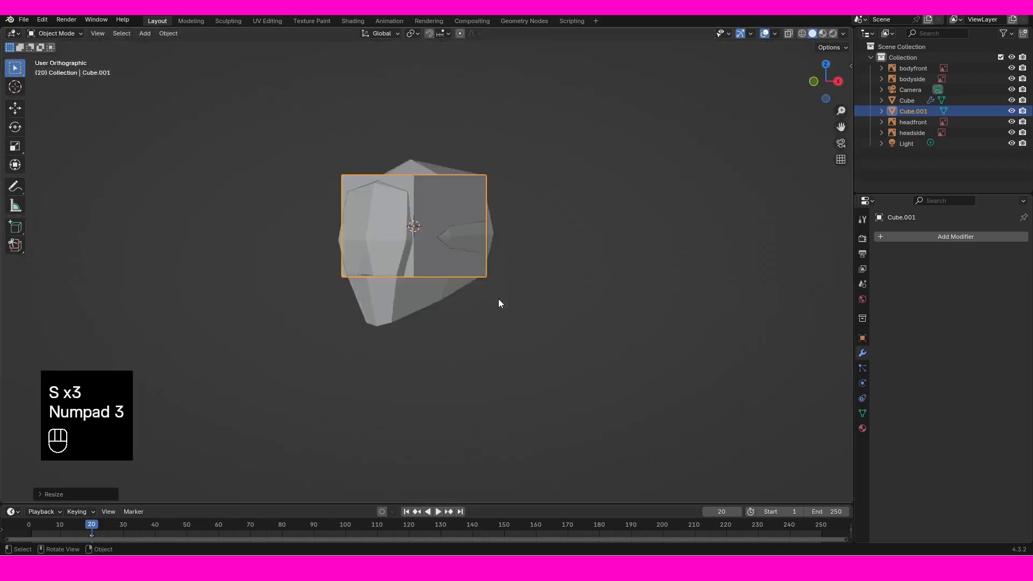
key(g)
click(485, 360)
key(s)
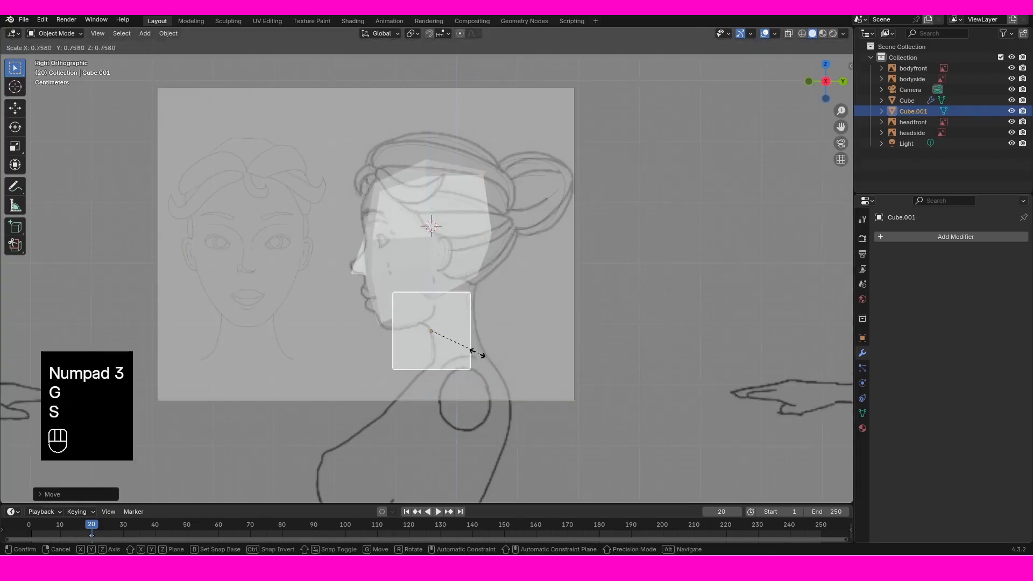
click(461, 350)
key(g)
key(y)
click(497, 360)
scroll(532, 349, up, 3)
shift+scroll(566, 343, down, 5)
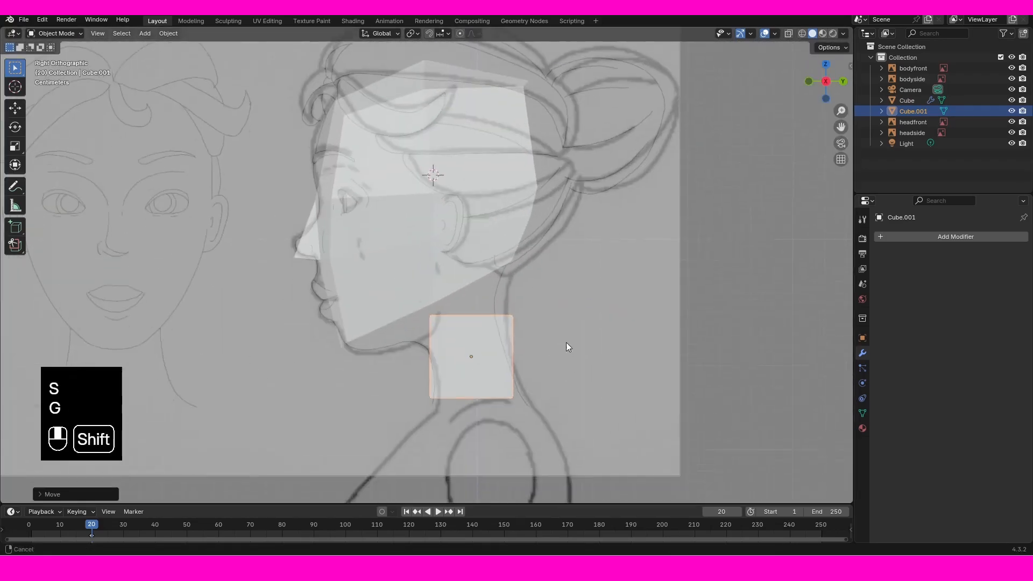
Fine-tune the cube's size to the neck in the side and front views and apply its object transform
key(s)
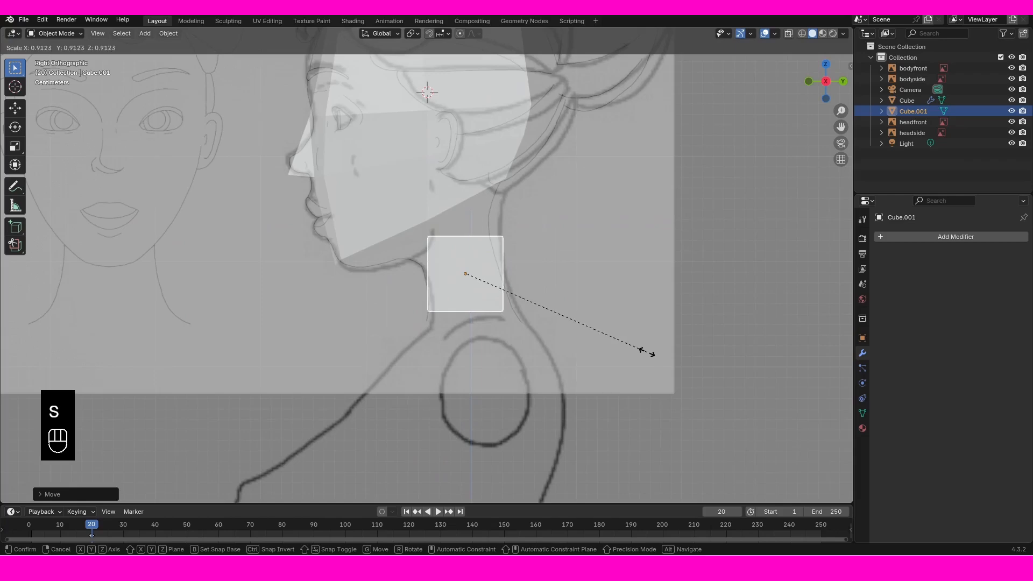
click(648, 354)
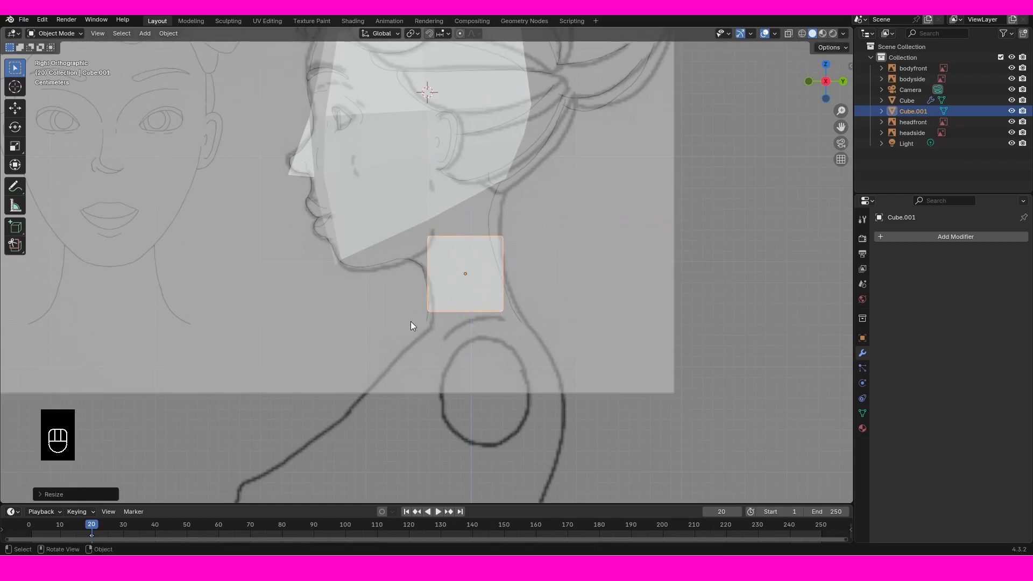
key(KP_1)
key(s)
click(451, 326)
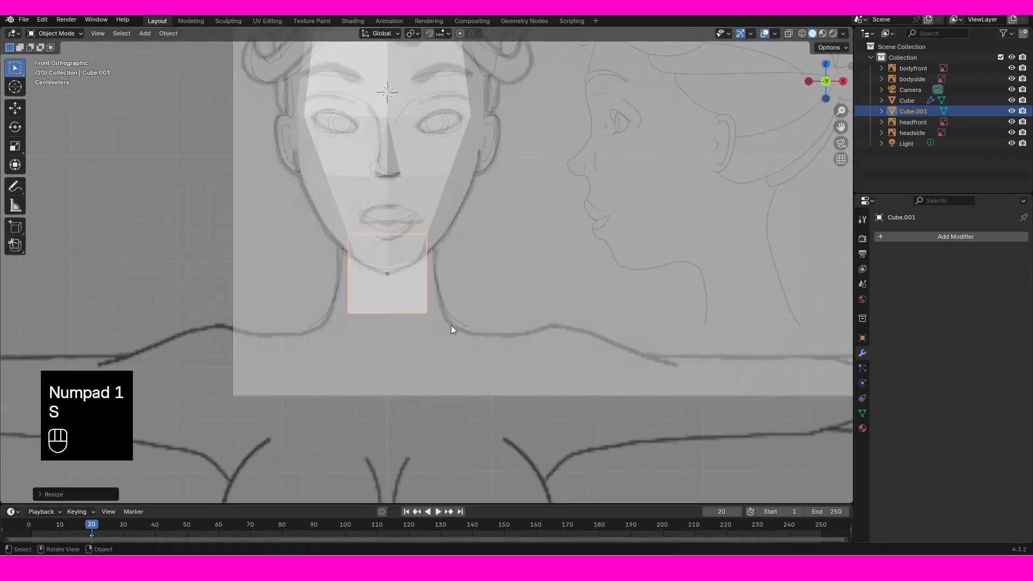
key(ctrl+a)
click(424, 301)
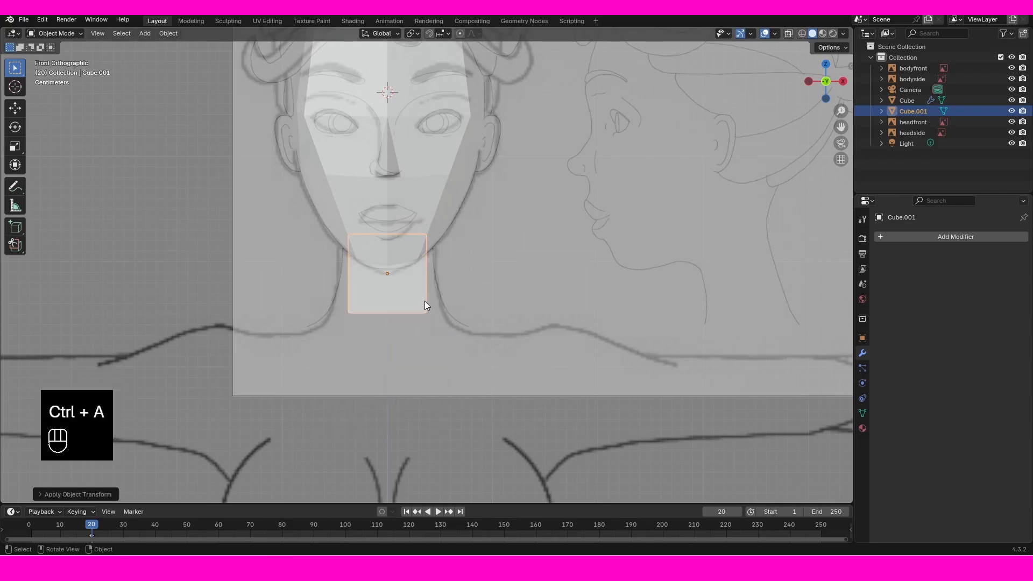
Enter Edit Mode on the neck cube and add one centred vertical loop cut between its front and back halves
key(KP_3)
shift+middle_drag(550, 317, 494, 325)
key(Tab)
key(alt+a)
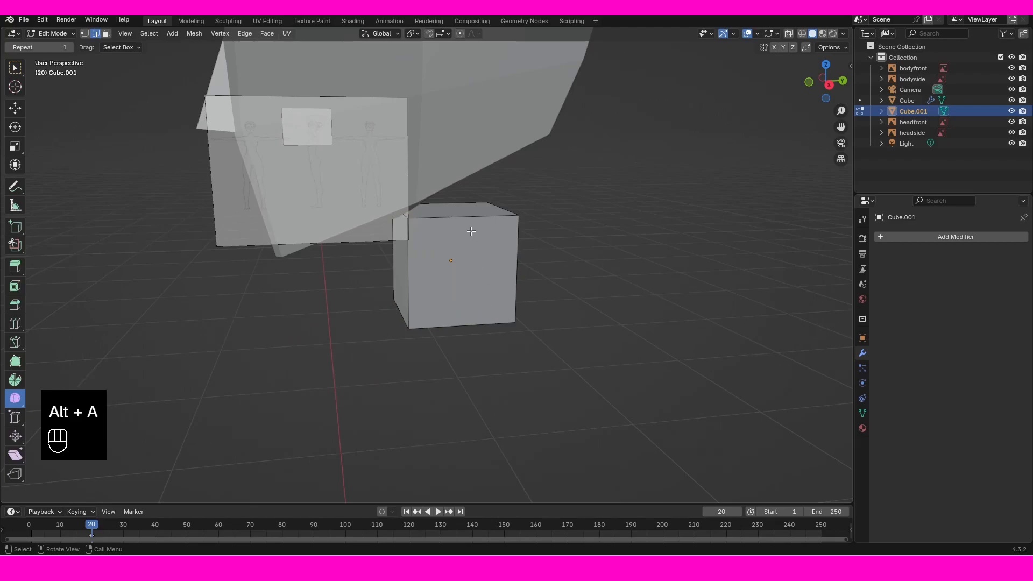
key(ctrl)
key(ctrl+r)
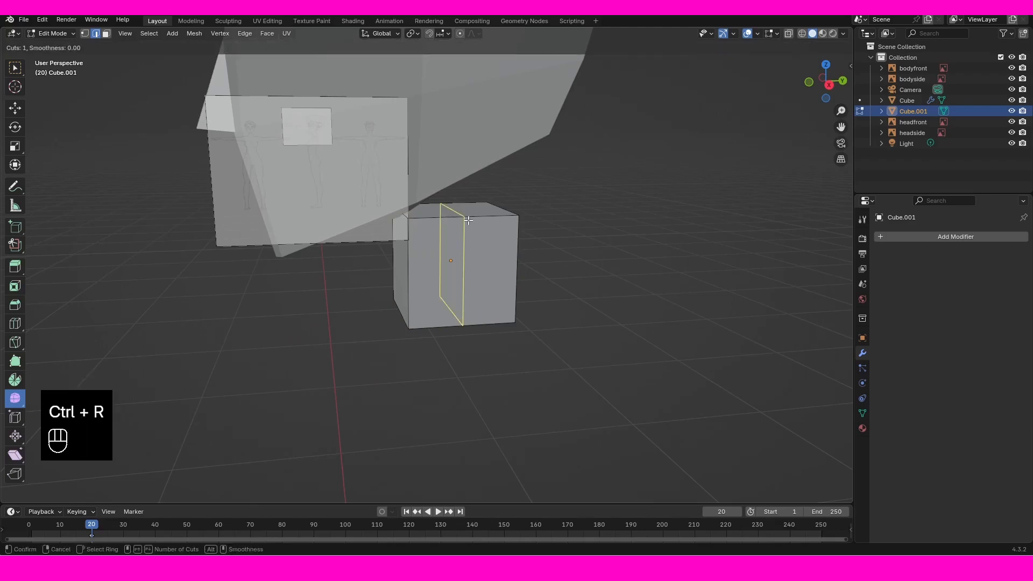
click(468, 220)
click(468, 221)
Narrow the neck cube's front and back faces along X to give it a hexagonal cross-section
mouse_move(466, 271)
middle_down()
mouse_move(479, 258)
mouse_move(481, 271)
middle_up()
key(3)
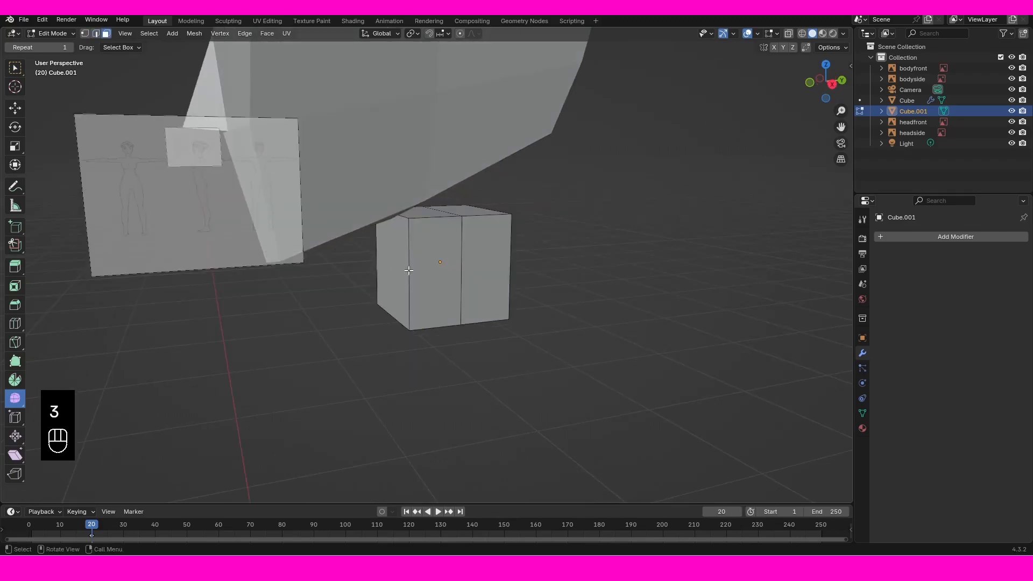
click(397, 268)
middle_drag(397, 274, 680, 333)
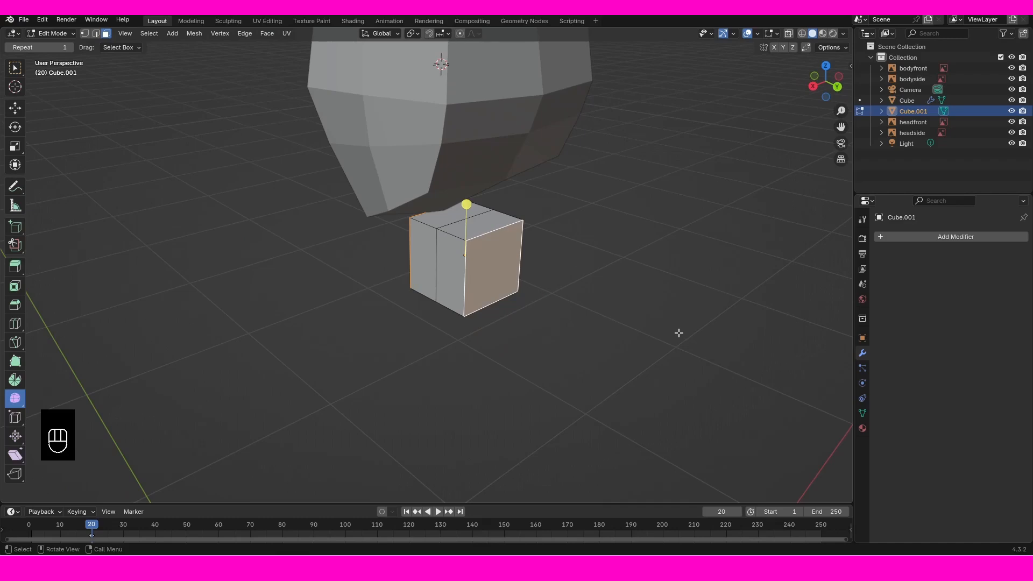
key(s)
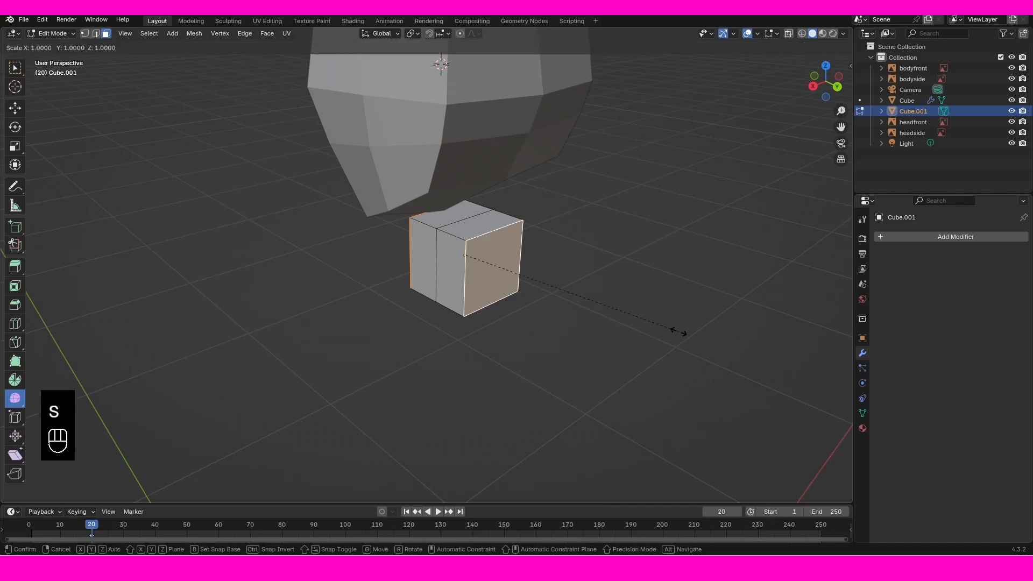
key(x)
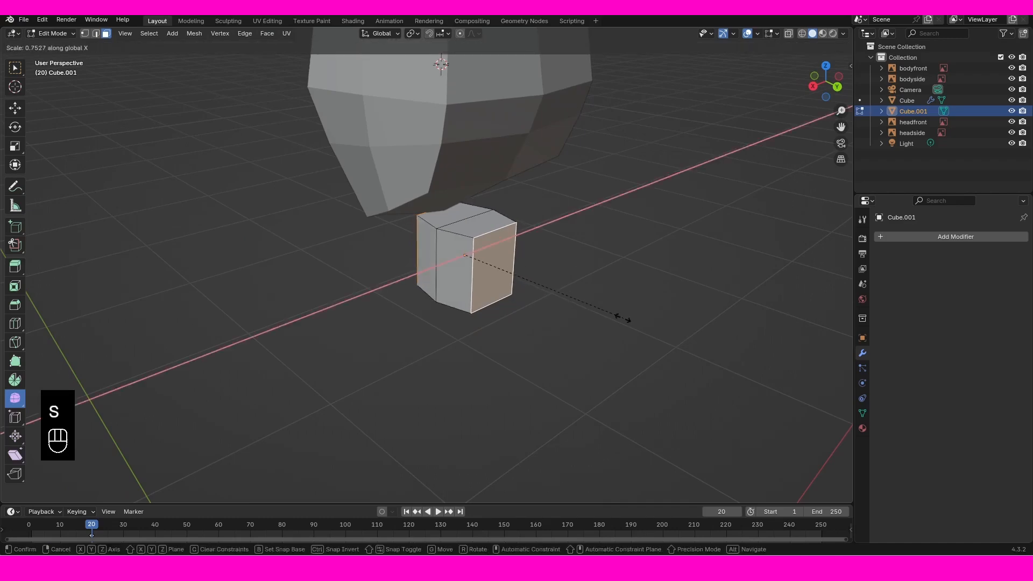
click(583, 305)
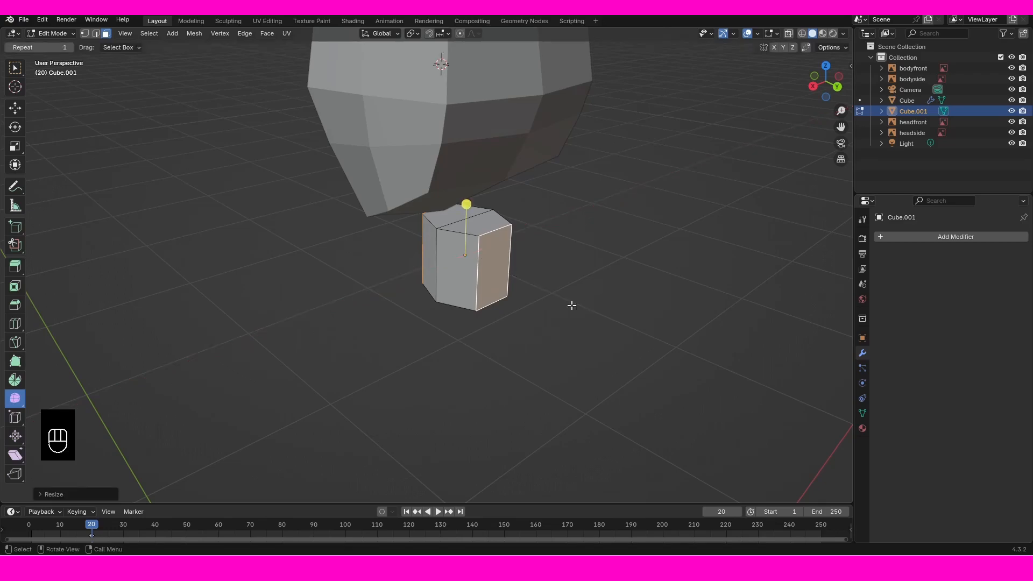
middle_drag(572, 302, 532, 278)
key(alt+a)
Dissolve the loop cut's middle edges across the neck's top and bottom faces
scroll(532, 278, up, 1)
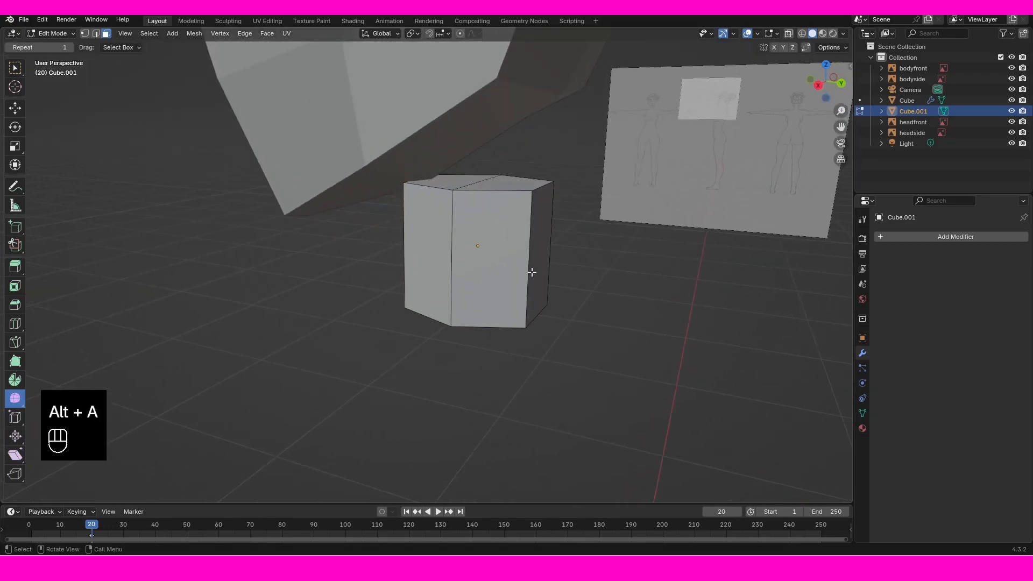
key(2)
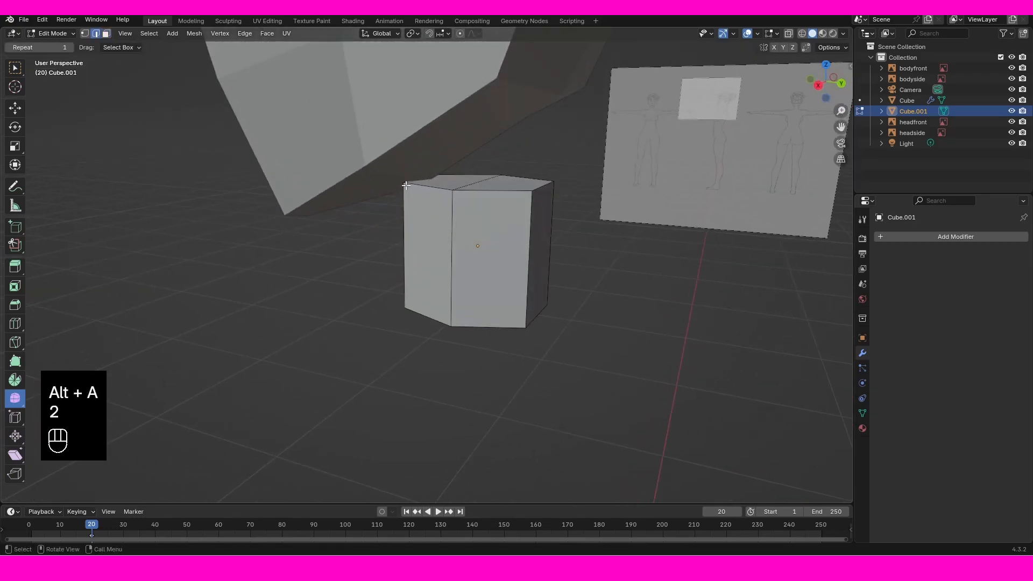
middle_drag(481, 187, 492, 304)
shift+click(479, 325)
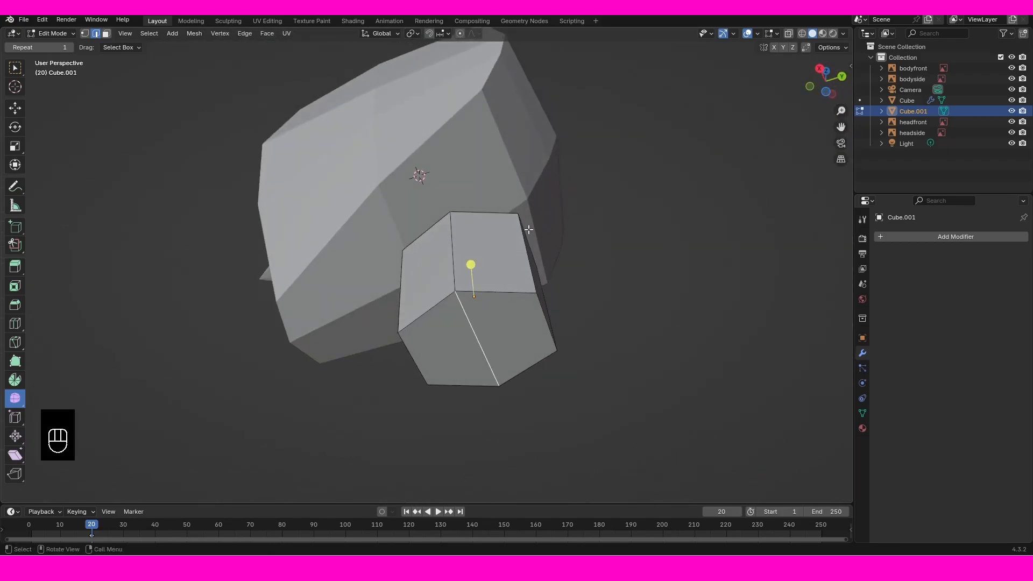
middle_drag(529, 229, 570, 311)
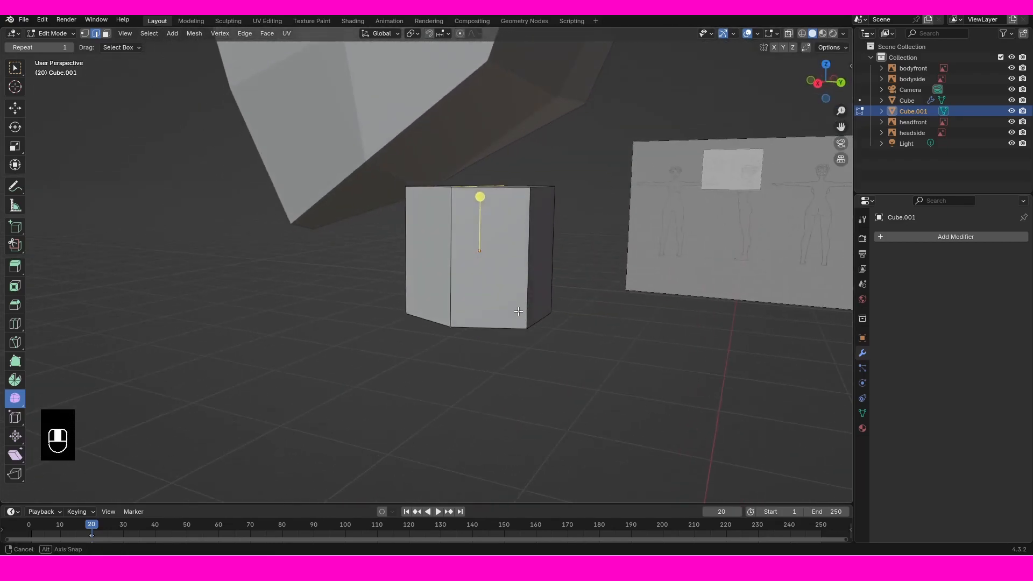
key(x)
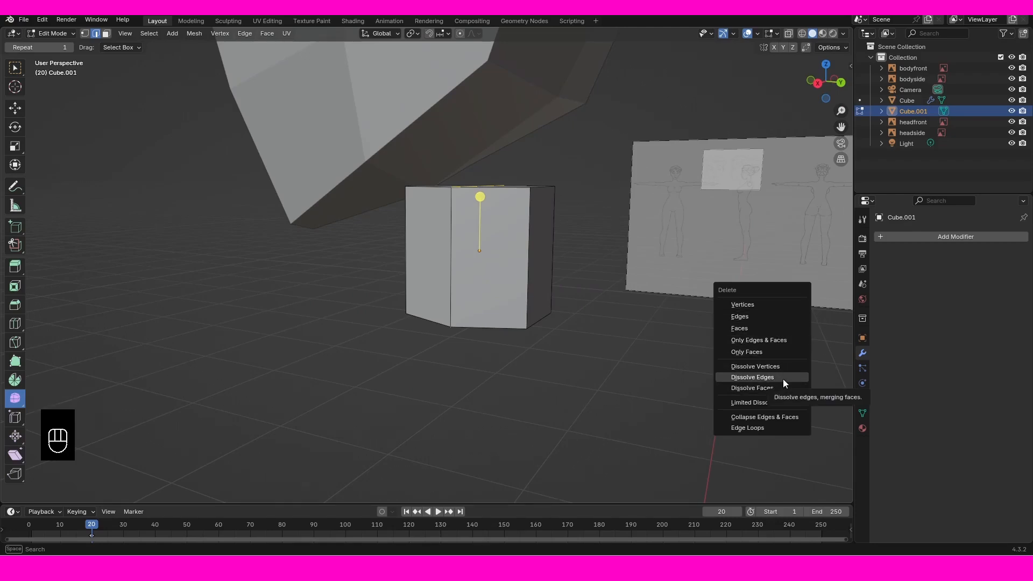
click(782, 378)
middle_drag(541, 269, 561, 241)
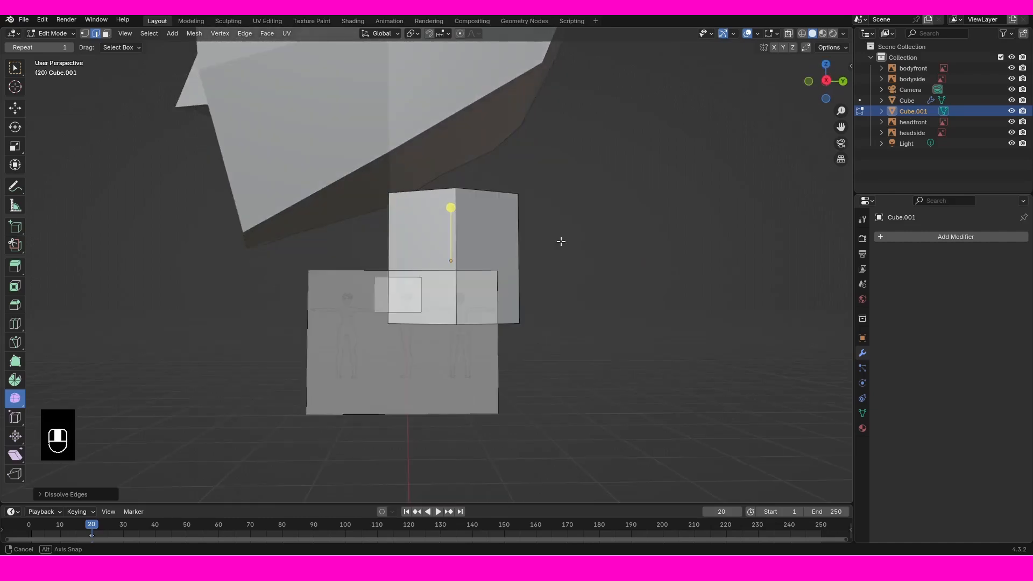
Set up the neck for vertex editing with vertex selection, wireframe shading and X mirror symmetry
key(KP_1)
scroll(465, 289, down, 2)
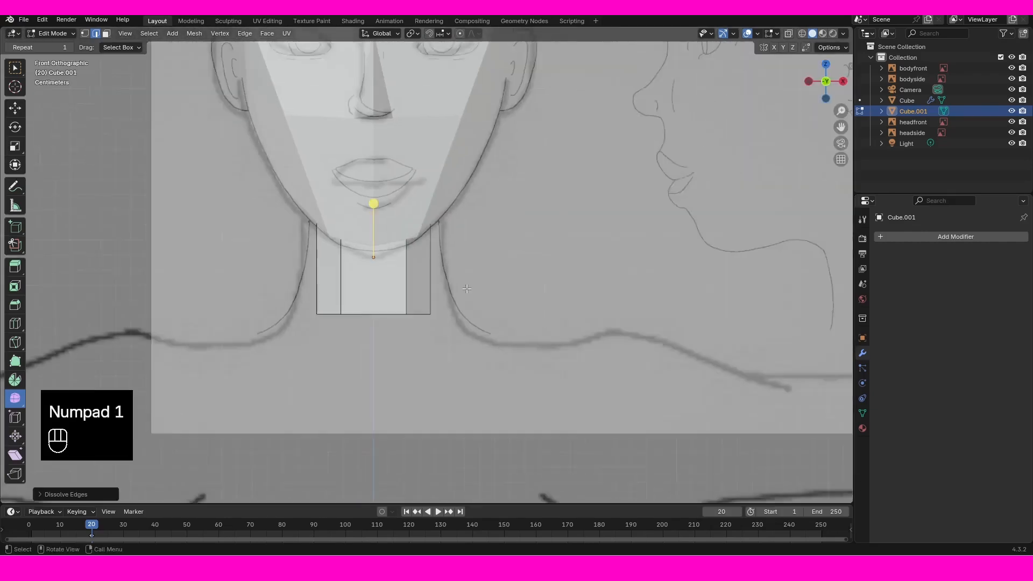
key(KP_3)
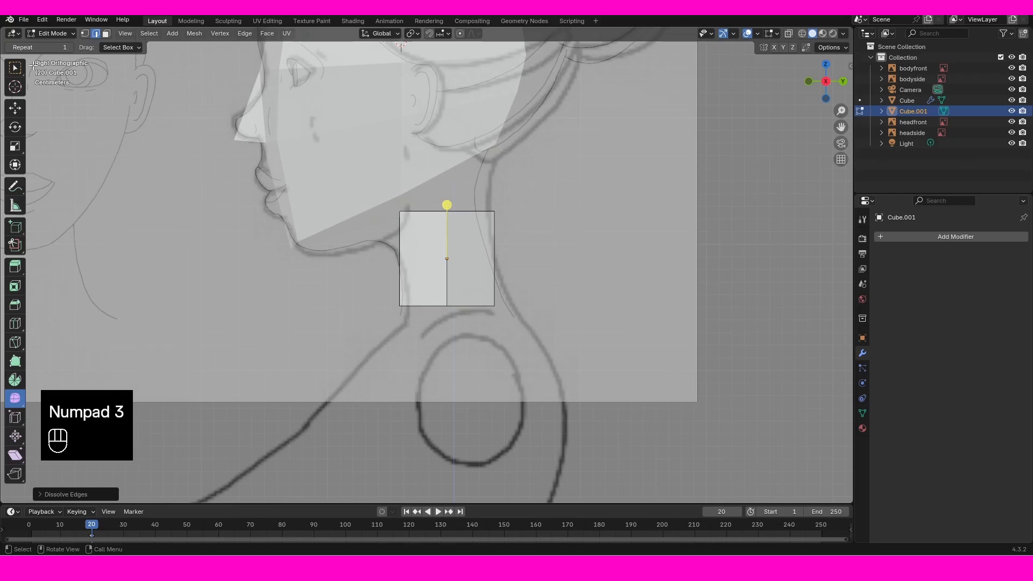
click(85, 33)
key(a)
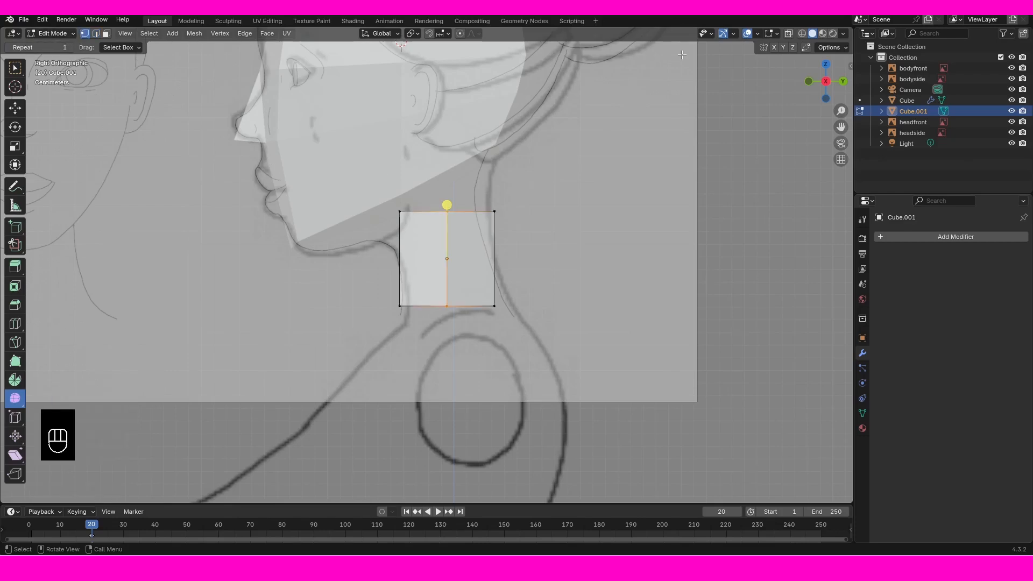
click(803, 34)
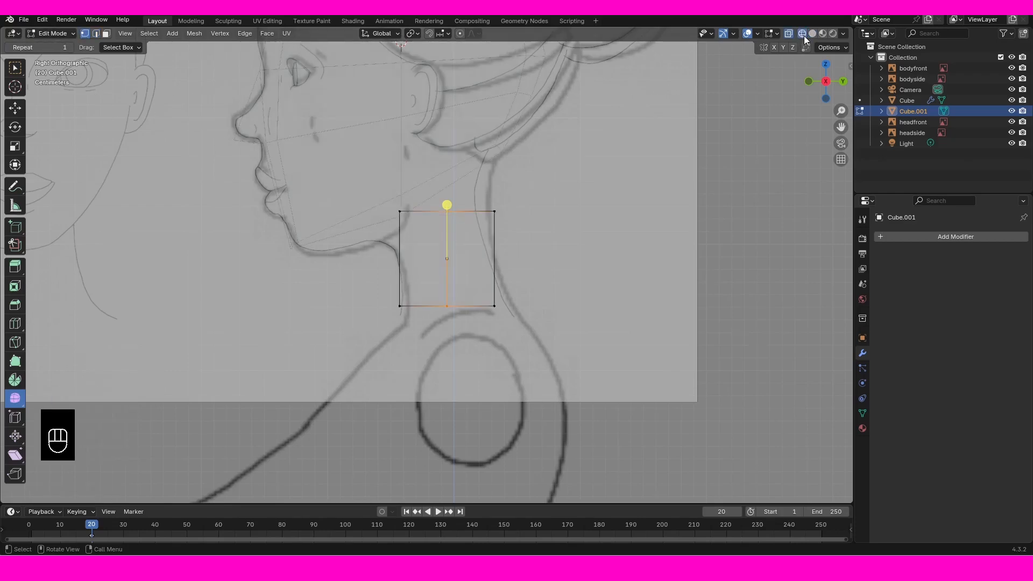
click(773, 49)
key(KP_1)
key(alt+a)
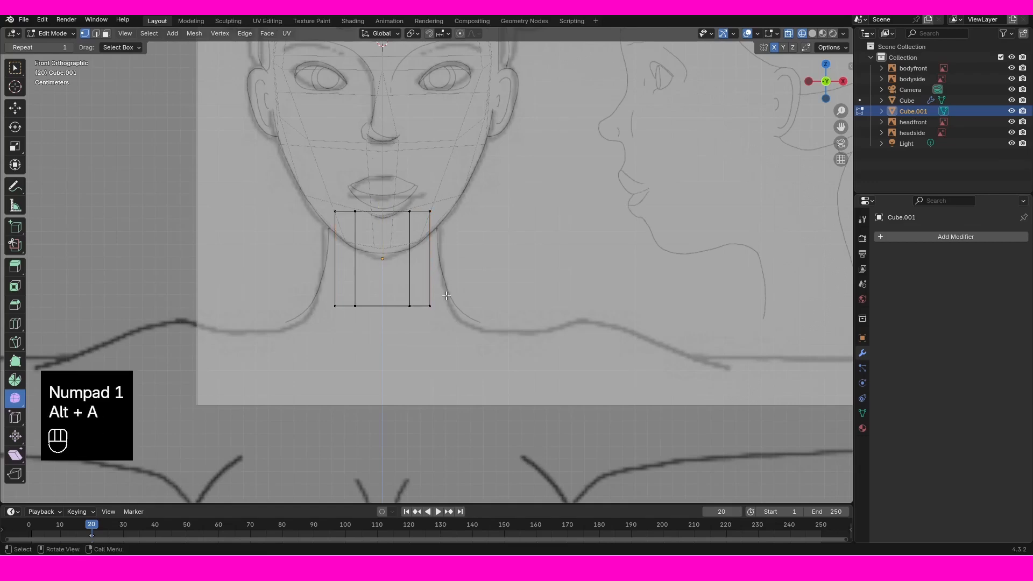
key(g)
right_click(461, 285)
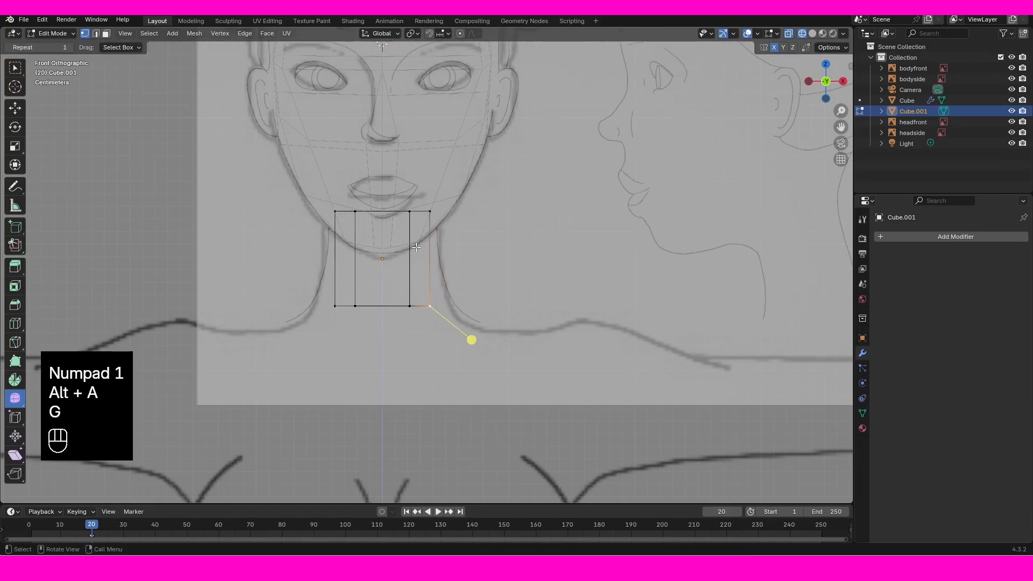
key(alt+a)
Scale up the neck's bottom ring of vertices and lower it along Z to the drawn neck base in the front view
drag(277, 271, 455, 324)
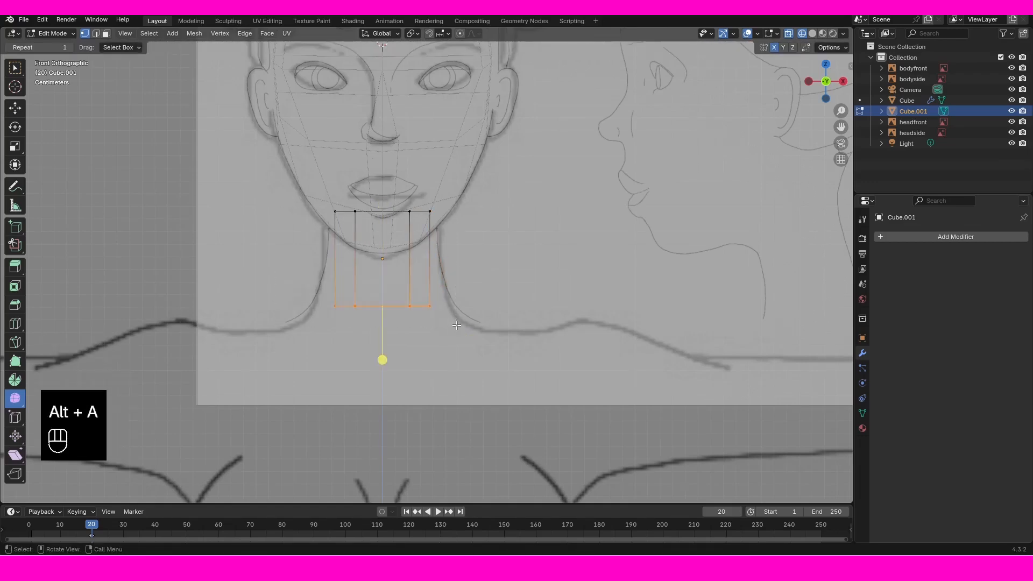
key(s)
click(488, 337)
key(g)
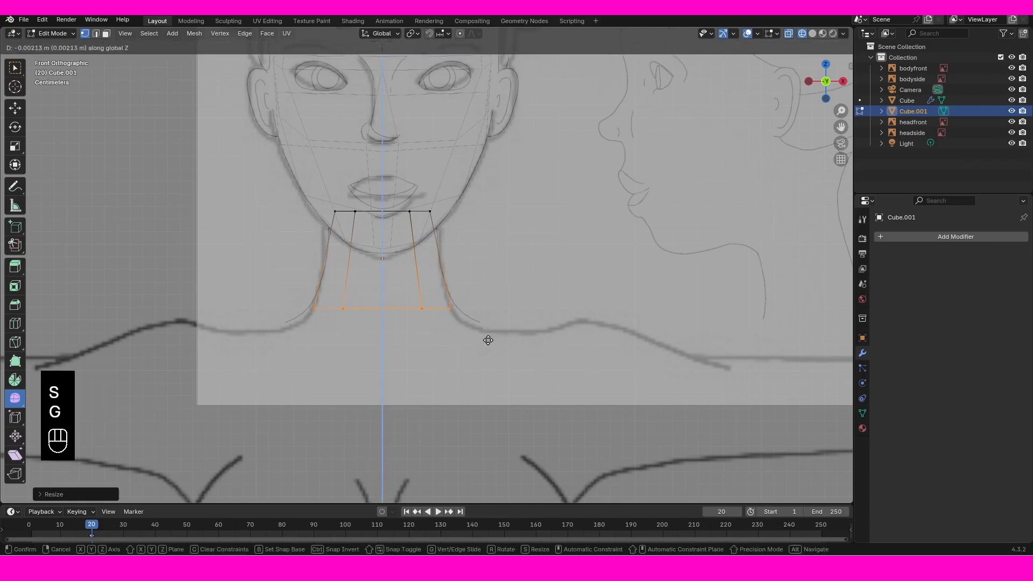
click(483, 358)
Shift the neck's bottom ring of vertices backward along Y to line up with the drawn neck base in the side view
key(KP_3)
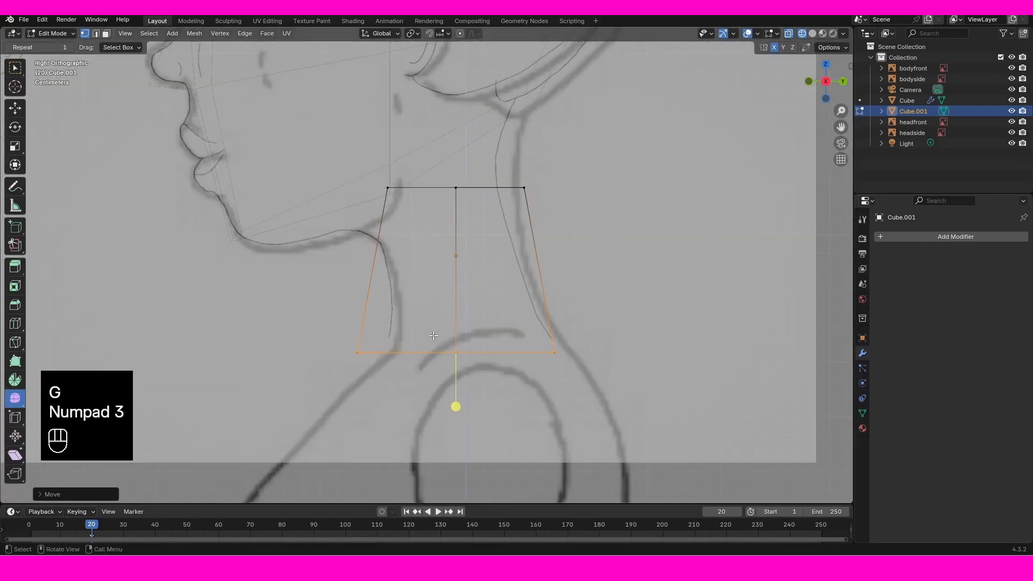
key(g)
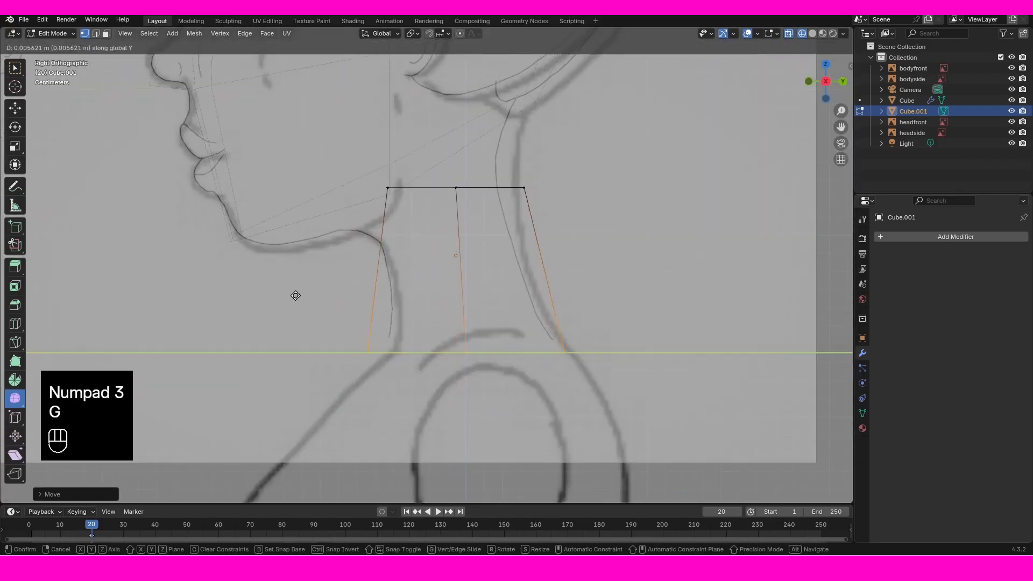
click(307, 296)
Raise the neck's top ring of vertices along Z and shift it forward along Y to follow the drawn neck in the side view
drag(330, 159, 585, 240)
key(g)
middle_click(585, 228)
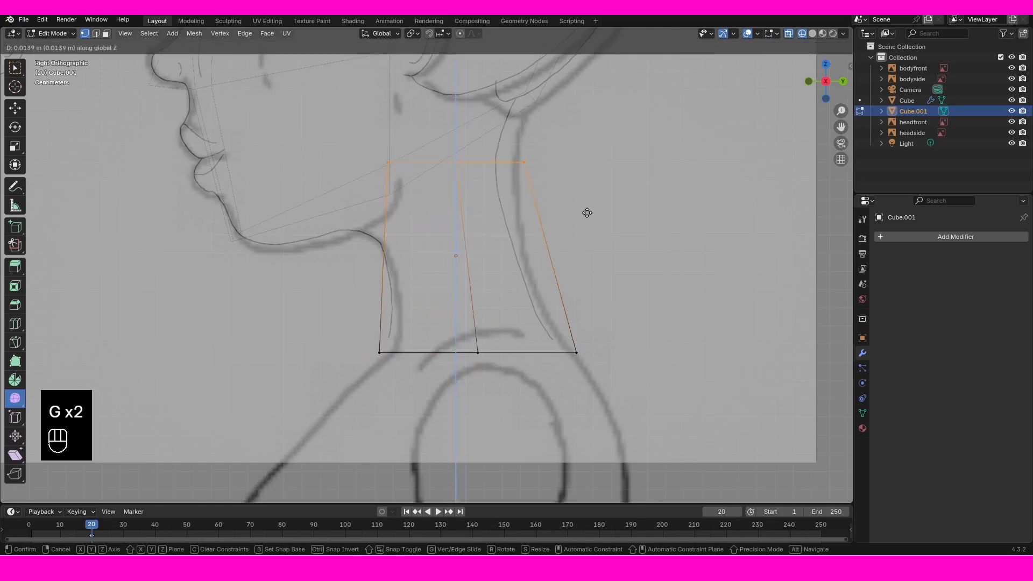
click(593, 199)
key(g)
middle_click(589, 200)
click(565, 208)
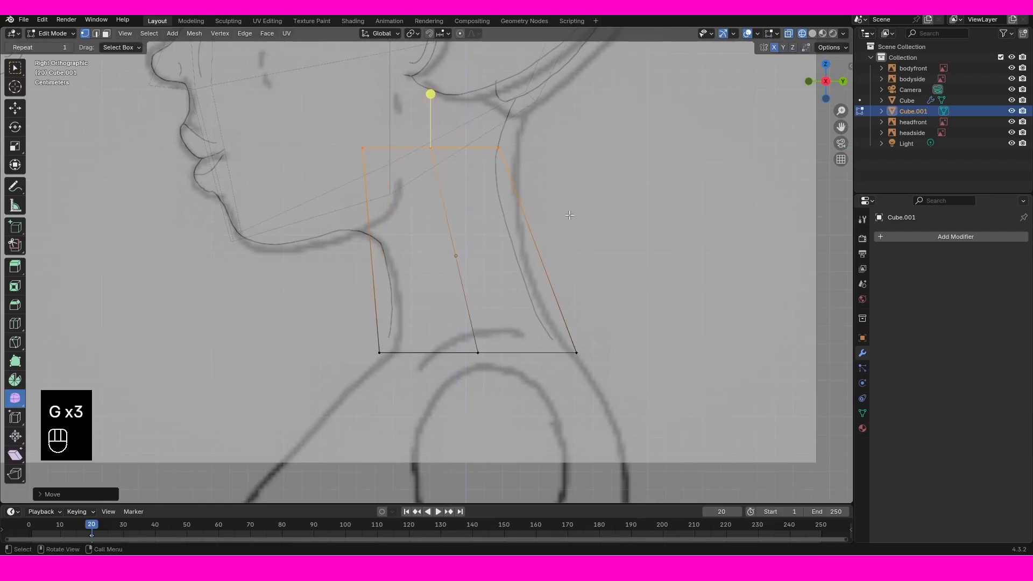
Scale down the neck's top ring and tilt it so its back end sits higher than its front
key(s)
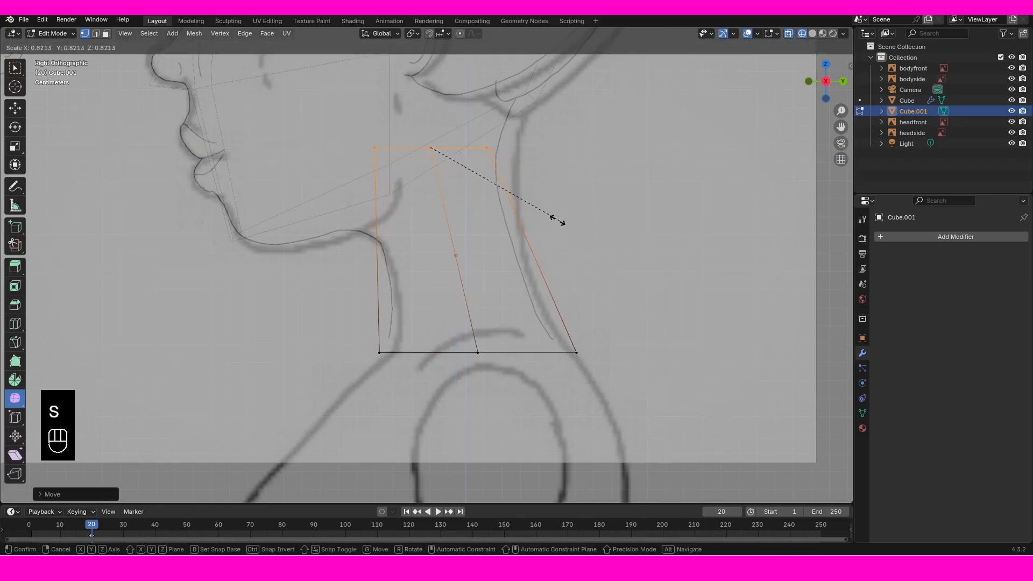
click(556, 219)
key(r)
click(604, 176)
Widen the neck's bottom ring slightly to the drawn neck base in the front view and check the neck in solid shading
key(KP_1)
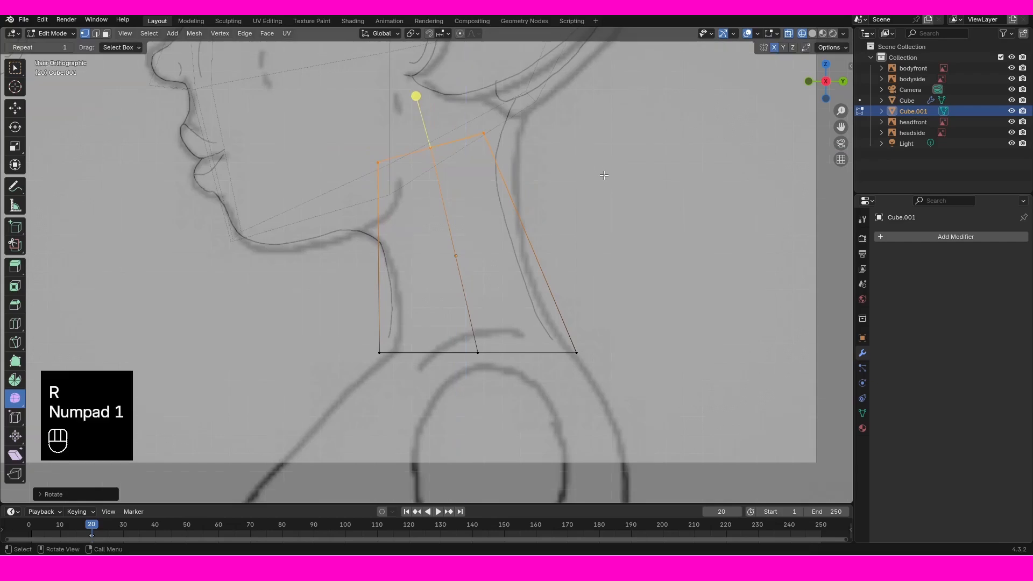
key(alt+a)
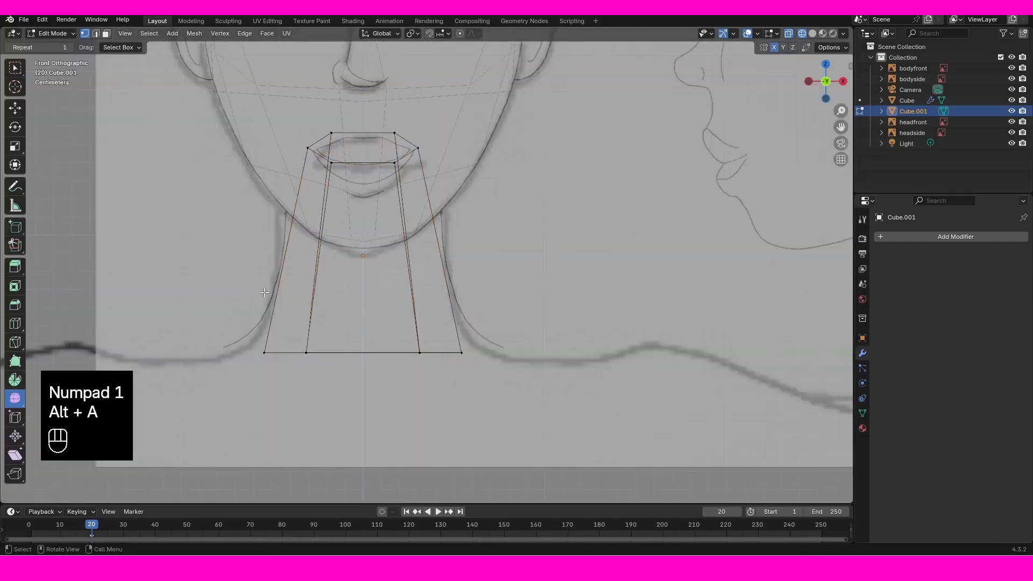
drag(242, 292, 473, 381)
key(s)
click(490, 378)
key(Tab)
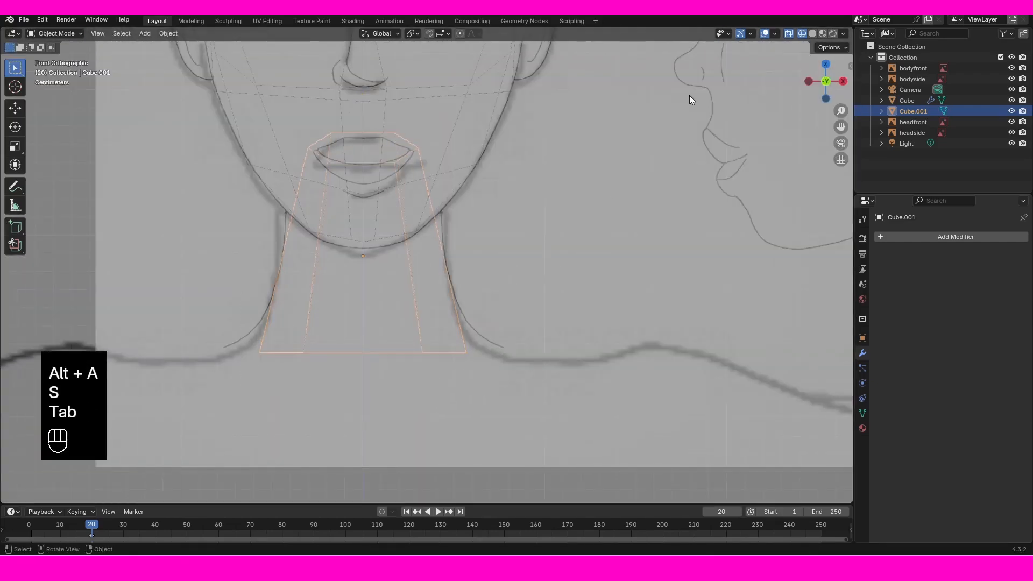
click(812, 33)
key(KP_3)
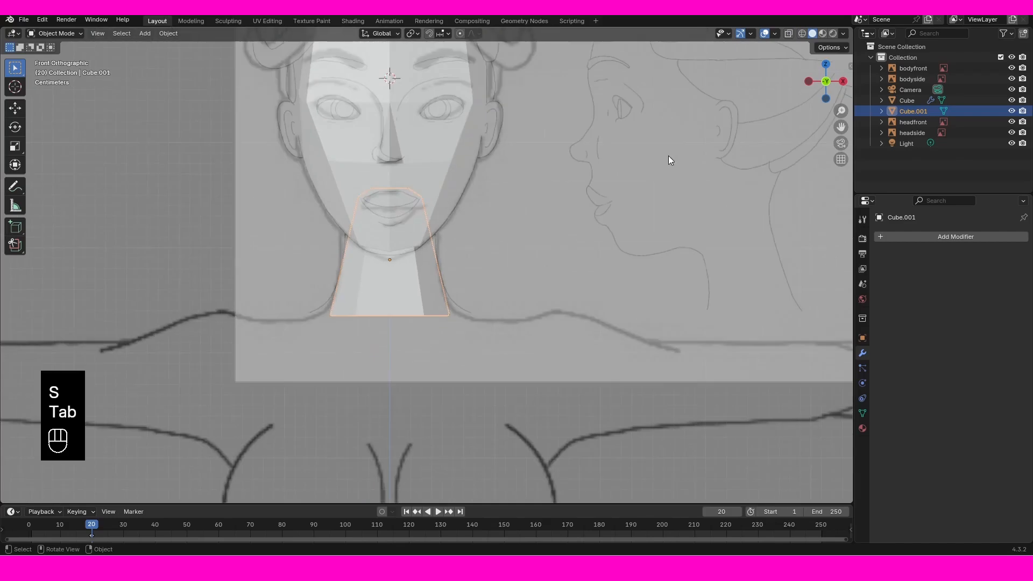
scroll(598, 195, down, 3)
mouse_move(560, 216)
middle_down()
mouse_move(611, 224)
mouse_move(576, 210)
mouse_move(550, 221)
middle_up()
In wireframe side view, raise the neck's tilted top ring about 0.035 m along Z so the neck reaches into the head
key(KP_3)
click(802, 34)
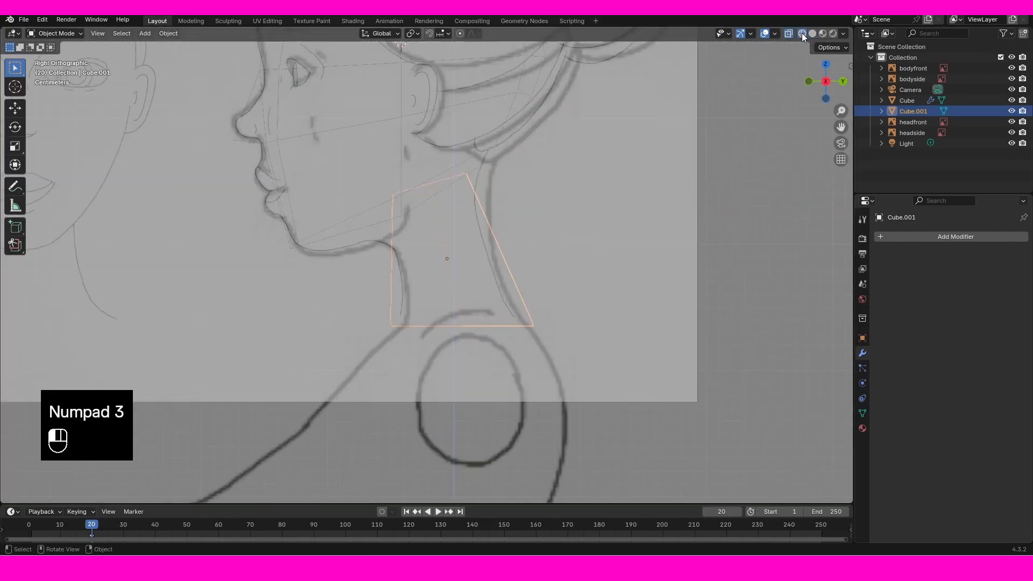
key(1)
key(Tab)
key(alt+a)
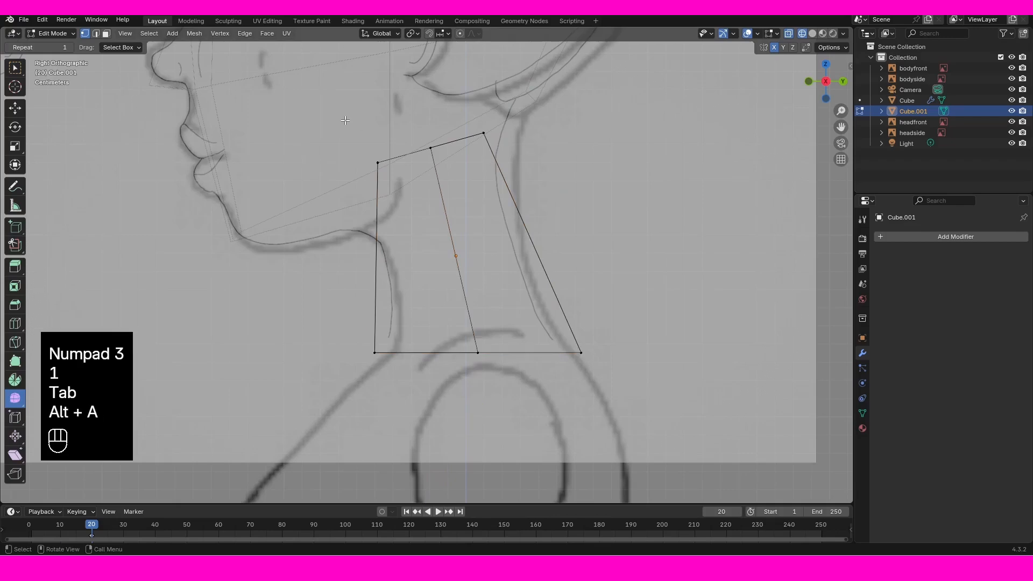
drag(346, 120, 511, 196)
scroll(511, 197, down, 1)
shift+middle_drag(511, 196, 506, 280)
key(g)
middle_click(493, 258)
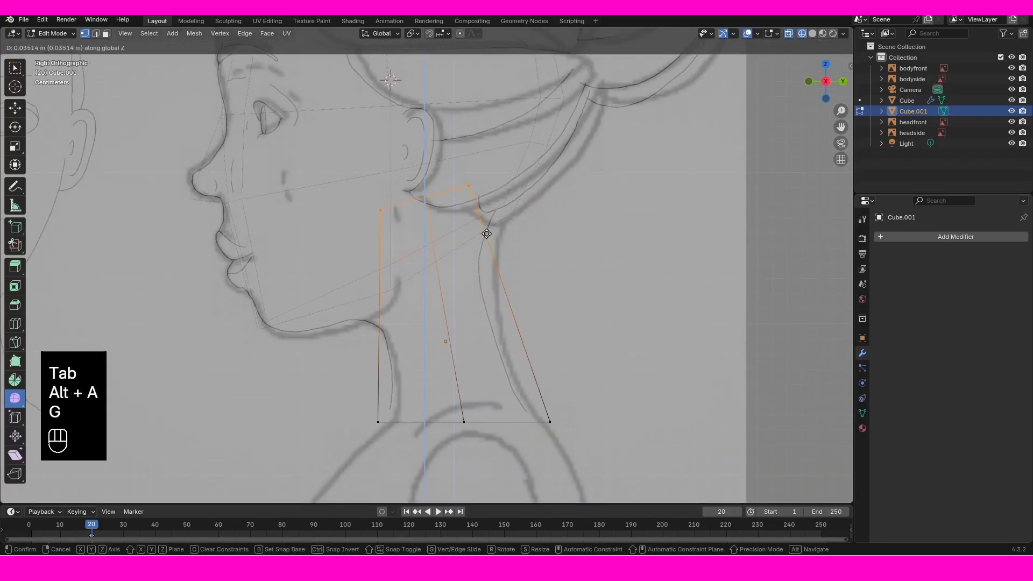
click(486, 233)
Return to Object Mode and display the head and neck in solid shading to check how they meet
key(Tab)
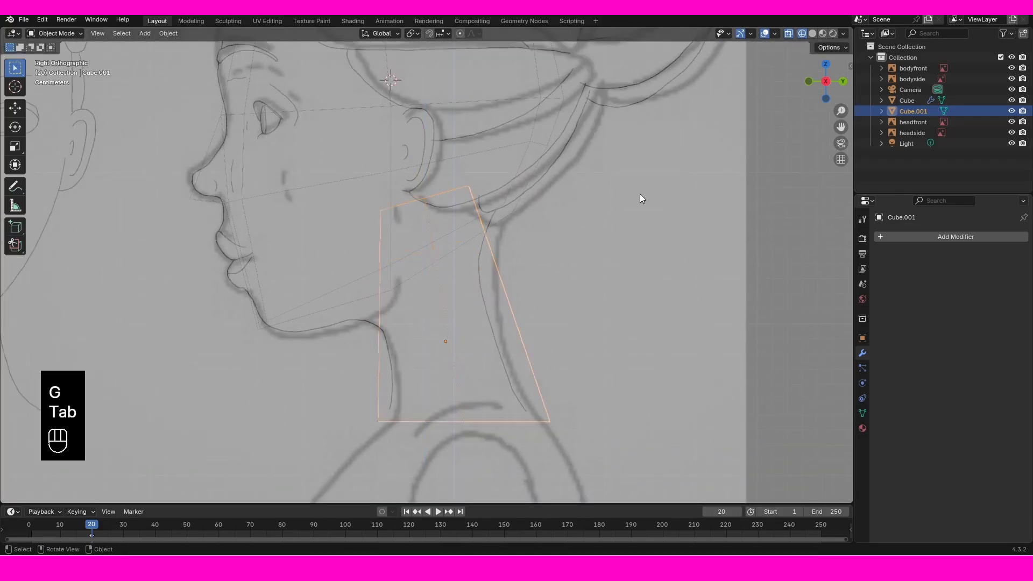
click(812, 34)
scroll(713, 117, down, 2)
mouse_move(713, 117)
middle_down()
mouse_move(557, 136)
mouse_move(646, 131)
mouse_move(635, 139)
middle_up()
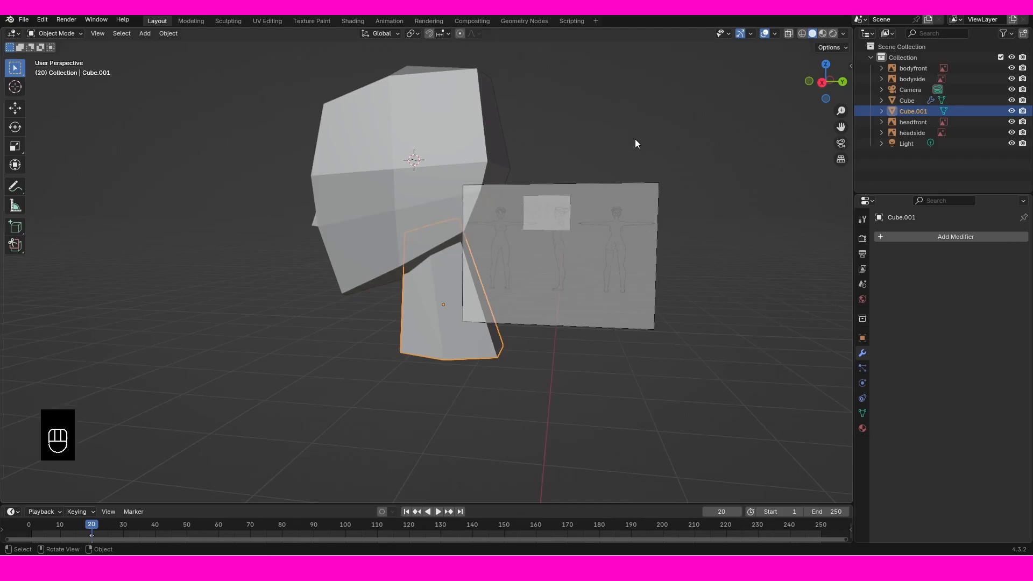
key(KP_3)
click(663, 192)
mouse_move(626, 175)
shift+middle_down()
mouse_move(553, 187)
mouse_move(509, 249)
mouse_move(422, 257)
shift+middle_up()
key(KP_3)
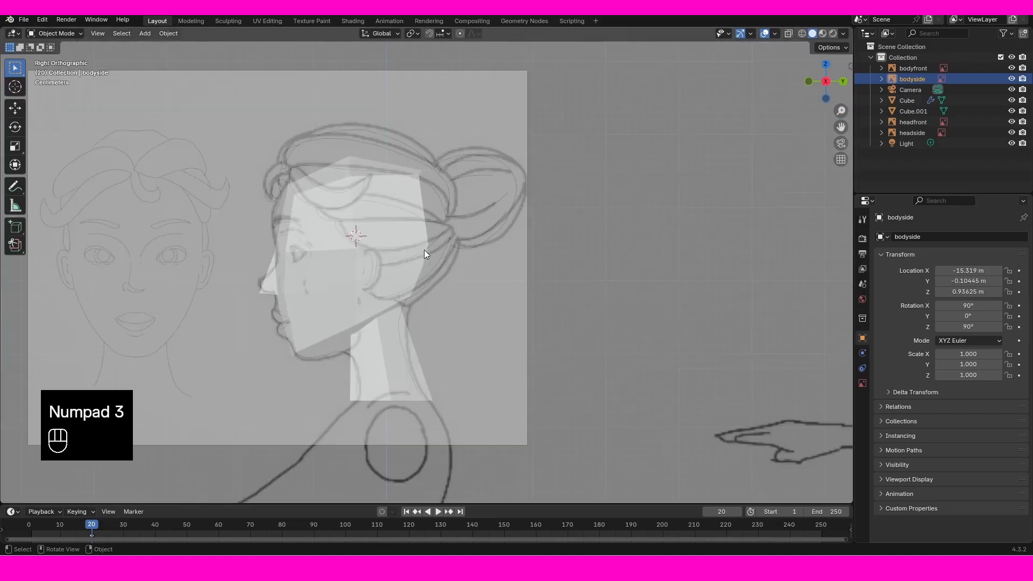
Move the head's upper back edge about 0.006 m backward along Y toward the drawn back of the head
scroll(424, 254, up, 3)
click(441, 195)
key(Tab)
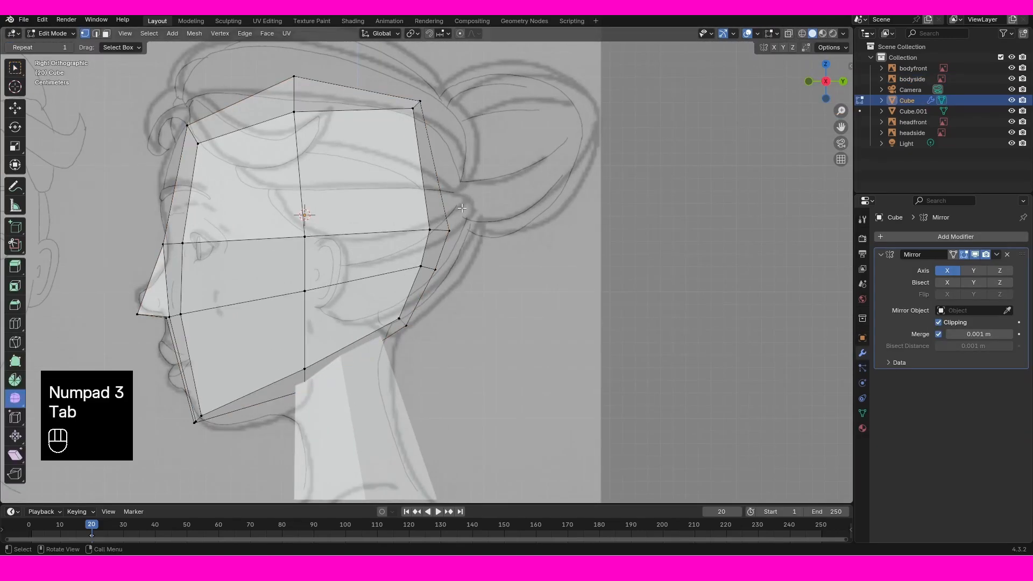
key(alt+a)
key(2)
click(446, 166)
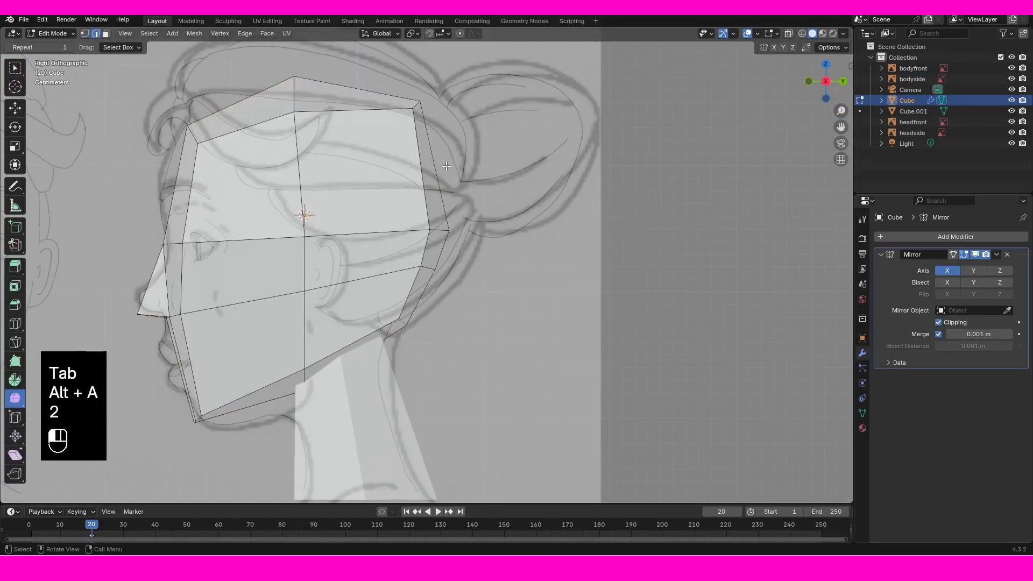
key(g)
key(y)
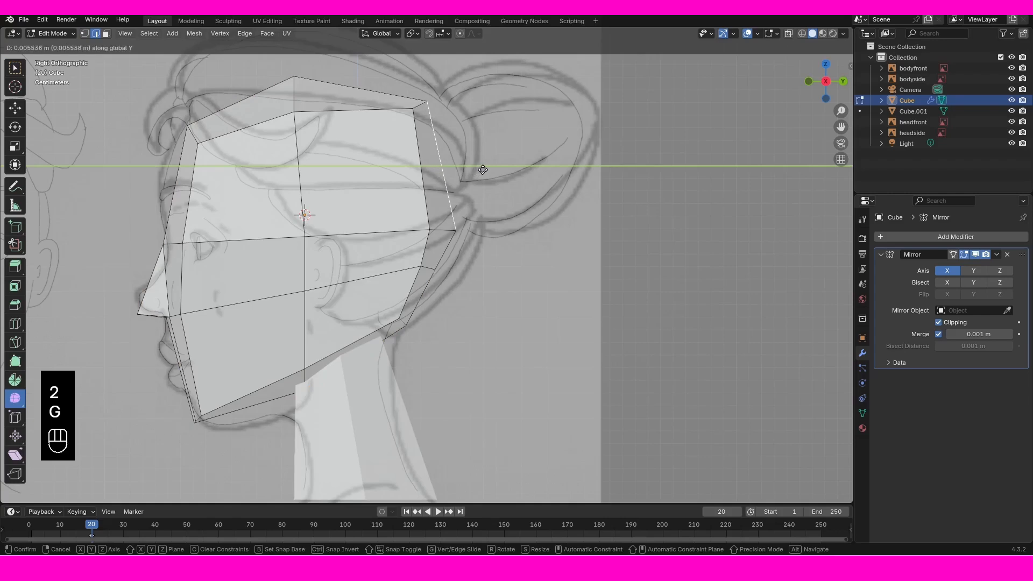
click(484, 169)
key(Tab)
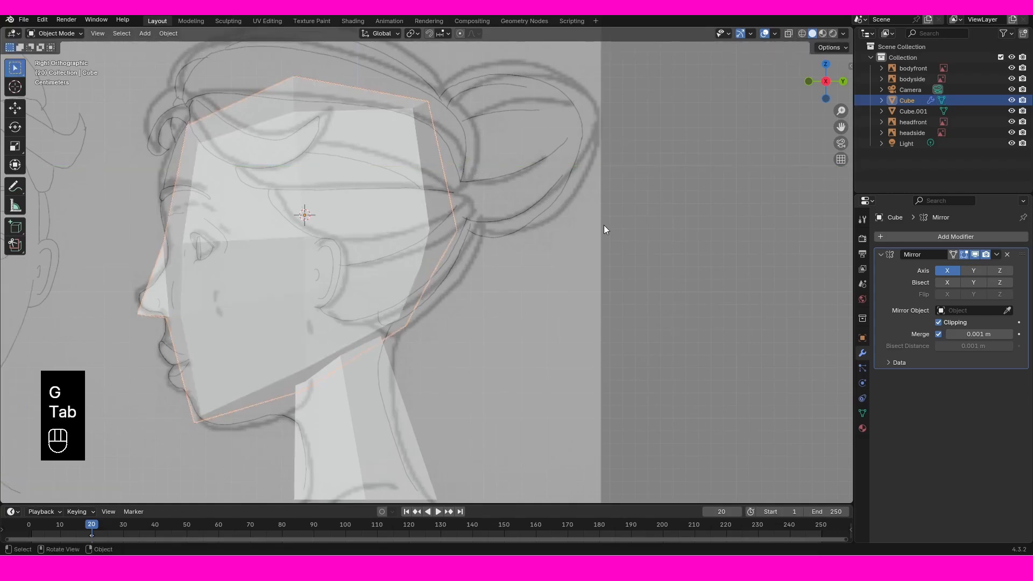
scroll(564, 175, down, 4)
key(alt+a)
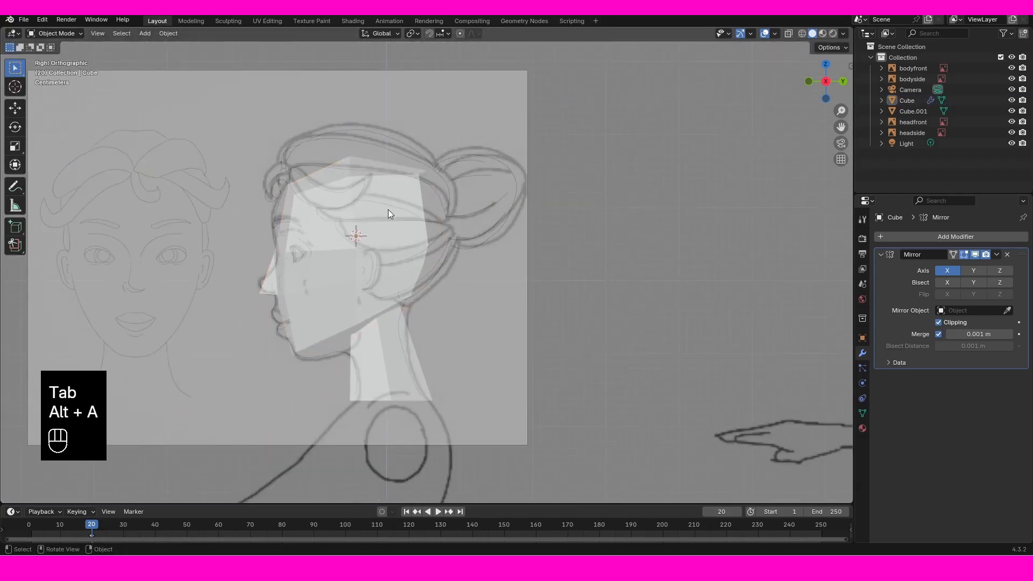
Add a new cube in the side view and shrink it to roughly the size of the drawn hair bun
middle_drag(375, 221, 363, 243)
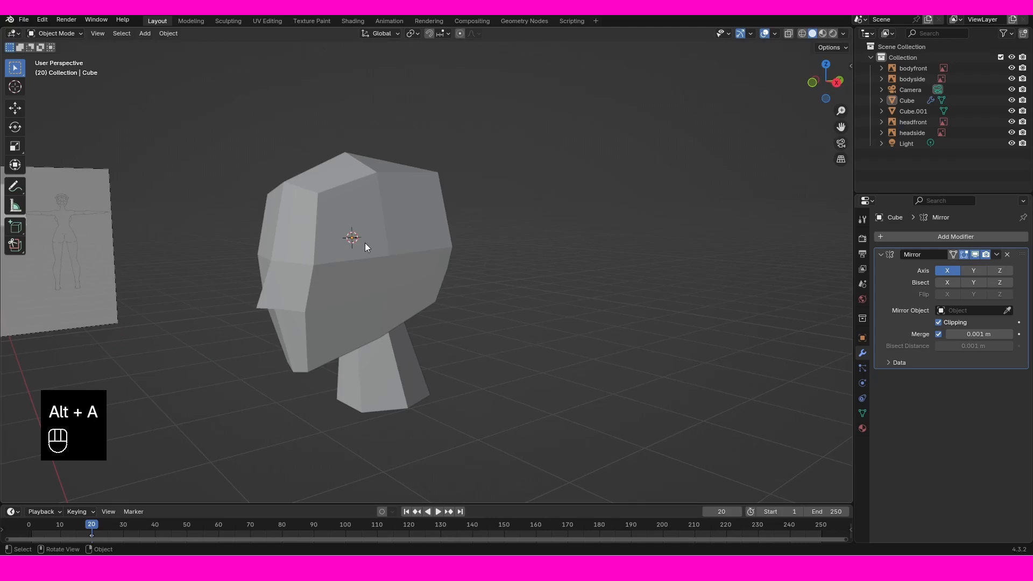
key(KP_3)
scroll(414, 161, up, 4)
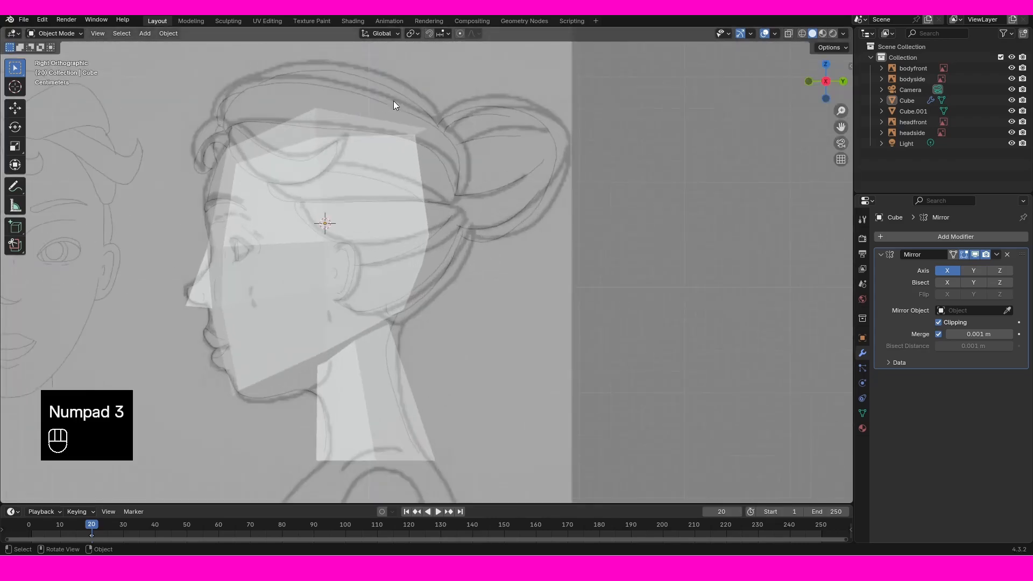
key(shift+a)
mouse_move(388, 111)
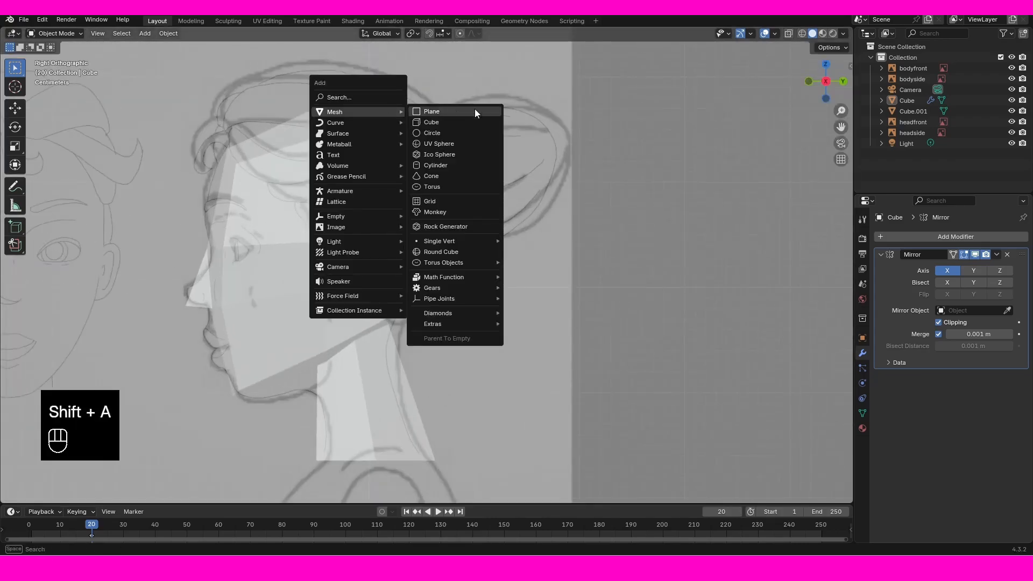
click(477, 121)
scroll(482, 160, down, 6)
key(s)
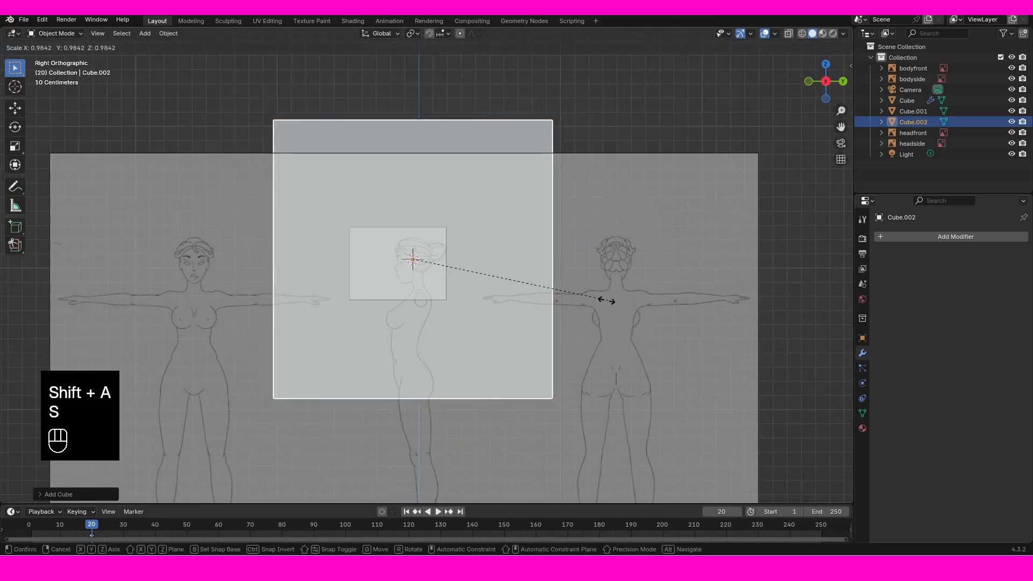
click(433, 249)
scroll(434, 249, up, 7)
key(s)
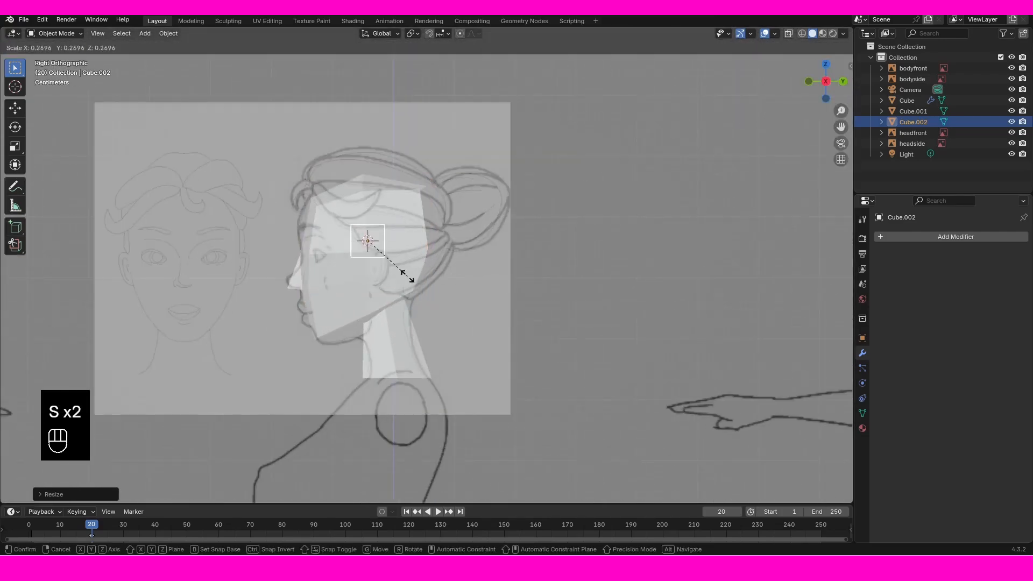
Move the new cube behind the head along Y and up along Z onto the drawn hair bun
key(g)
key(g)
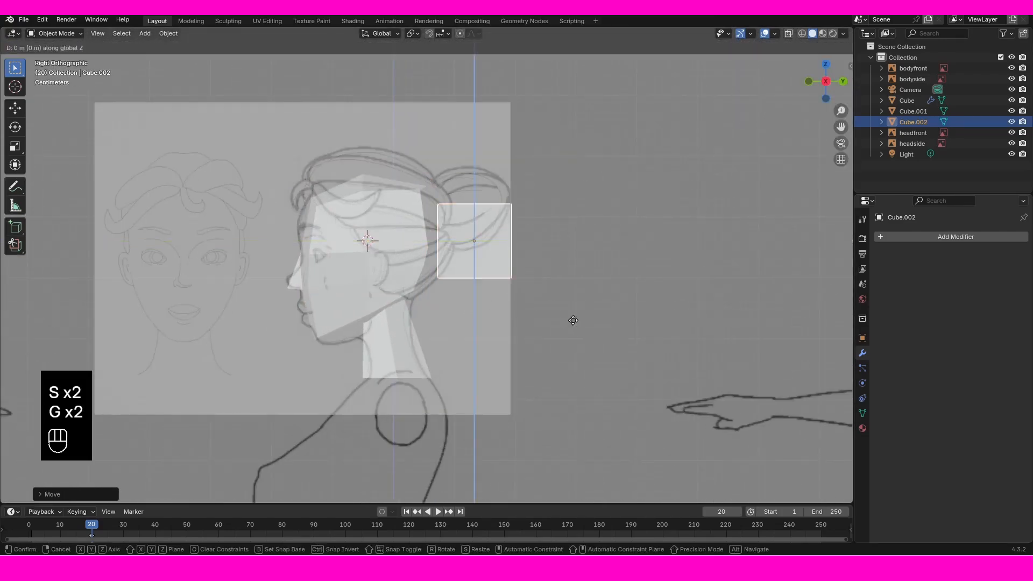
click(571, 312)
mouse_move(572, 313)
middle_down()
mouse_move(485, 321)
mouse_move(282, 305)
mouse_move(313, 319)
middle_up()
Rotate the bun cube to the drawn bun's tilt, adjusting its size and position against the back of the head
key(KP_3)
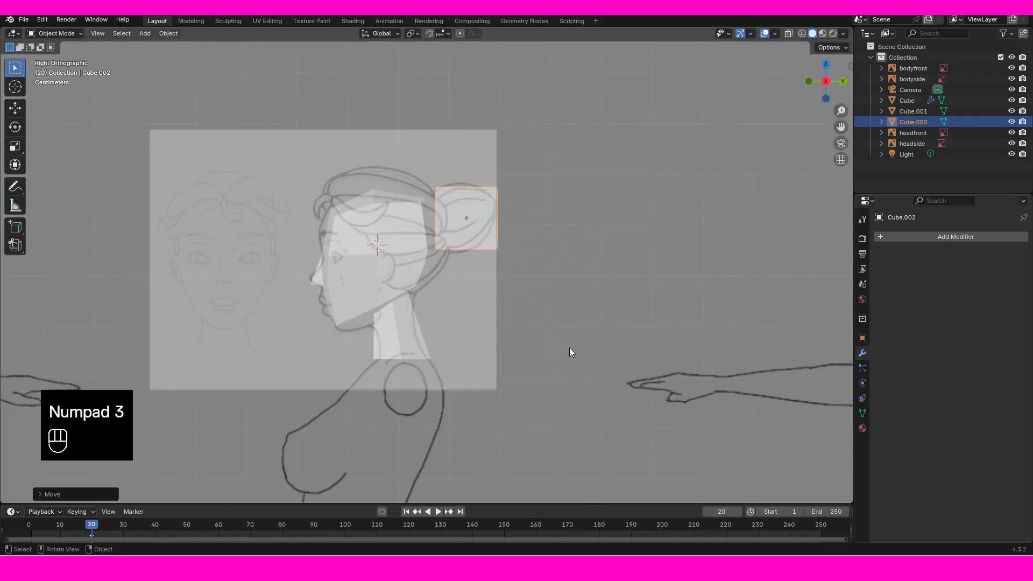
key(r)
click(583, 327)
middle_drag(583, 327, 319, 314)
key(s)
key(r)
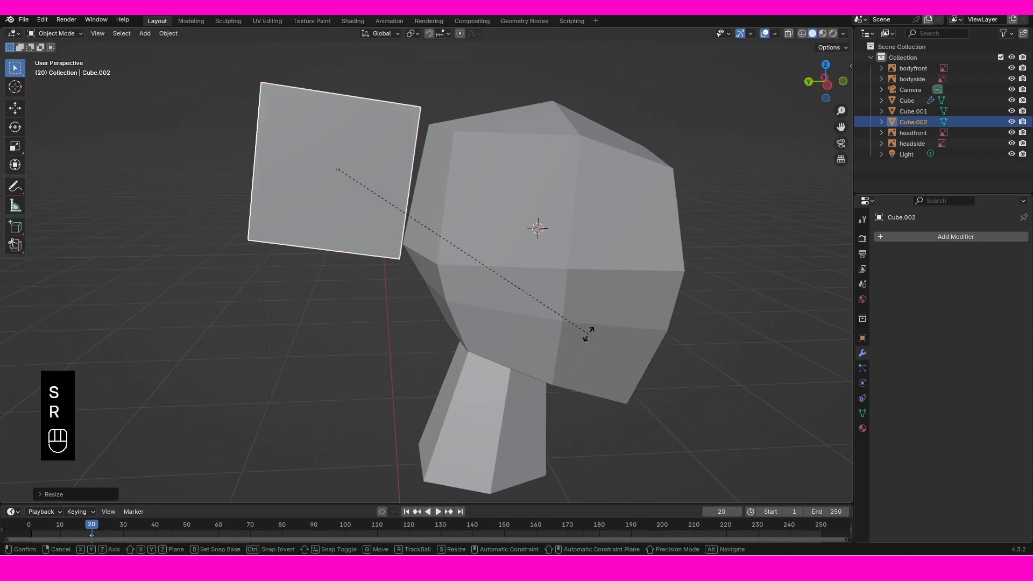
key(g)
click(594, 366)
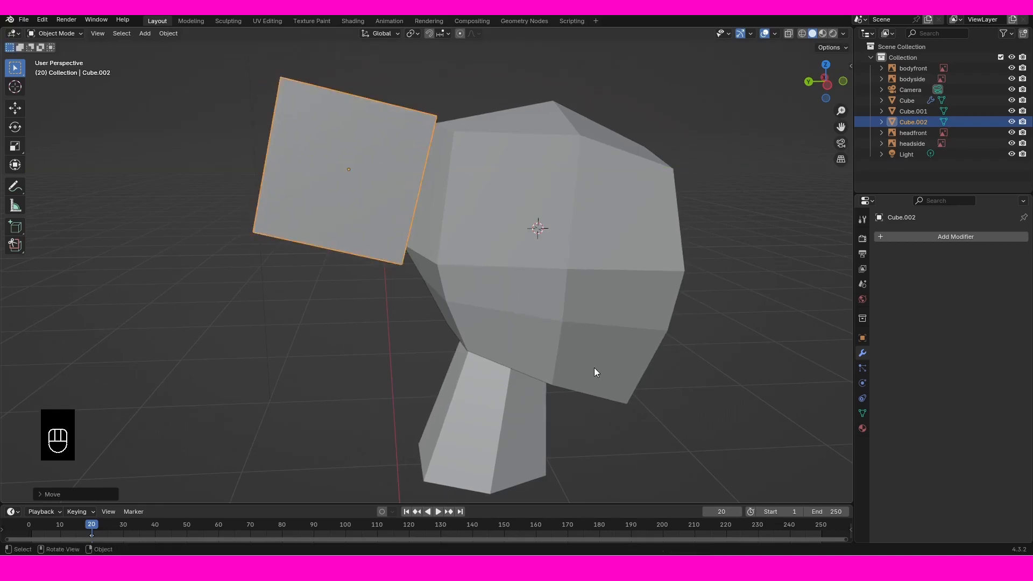
key(KP_1)
key(KP_3)
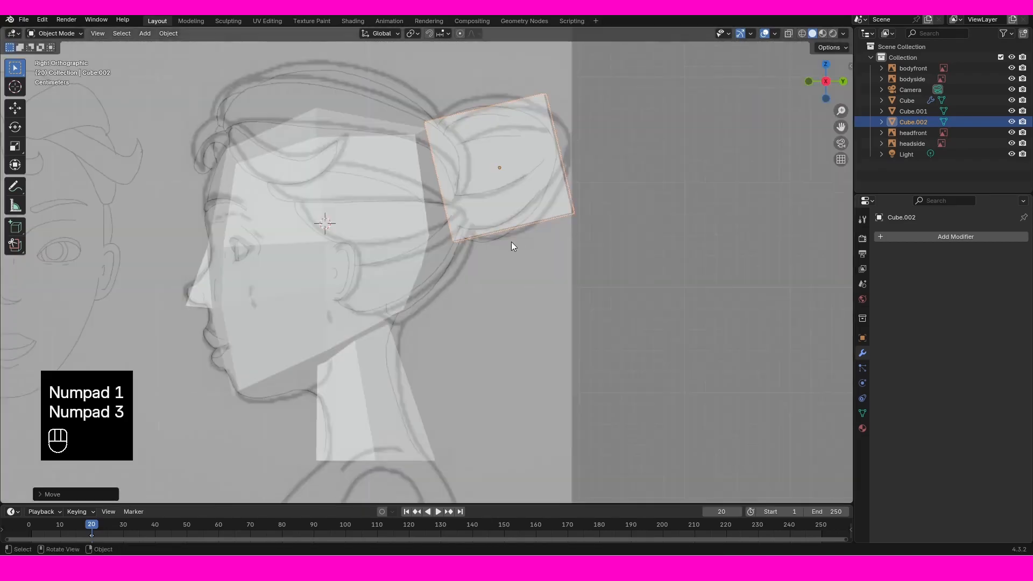
Apply the bun cube's scale
shift+middle_drag(511, 242, 486, 347)
scroll(429, 343, up, 3)
key(ctrl+a)
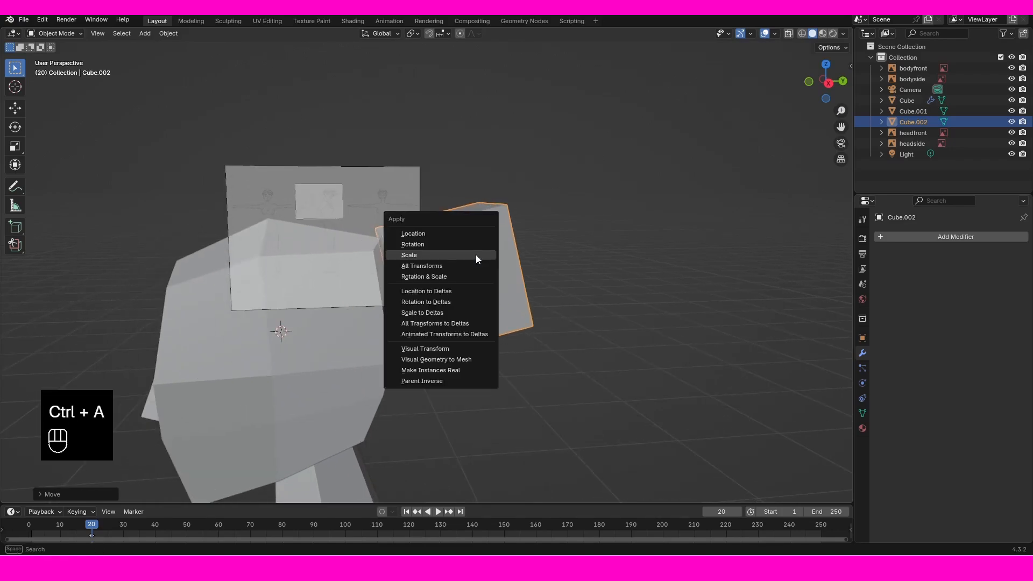
click(476, 257)
Subdivide the whole bun cube once and smooth its vertices into a rounded shape
key(Tab)
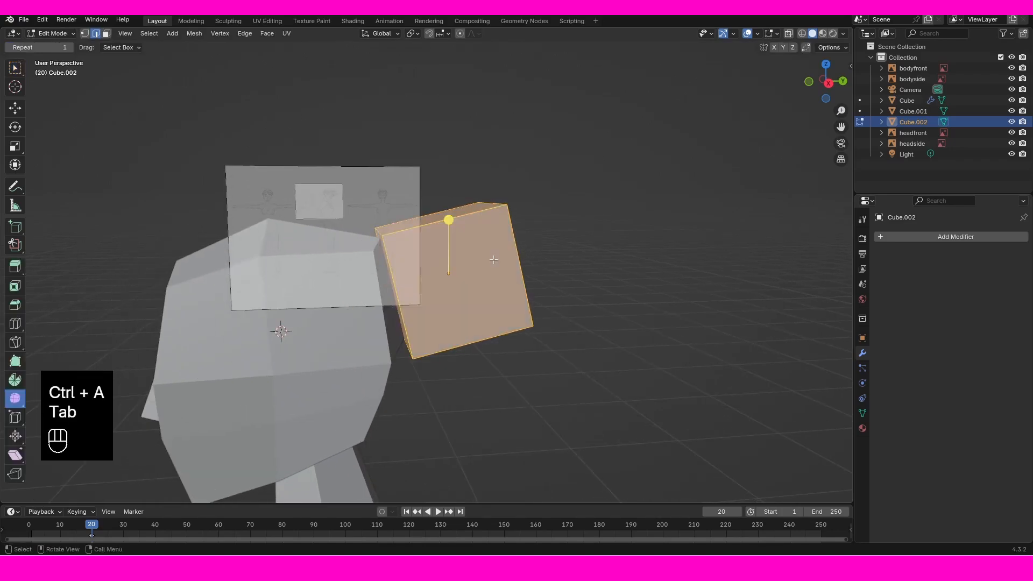
key(ctrl+e)
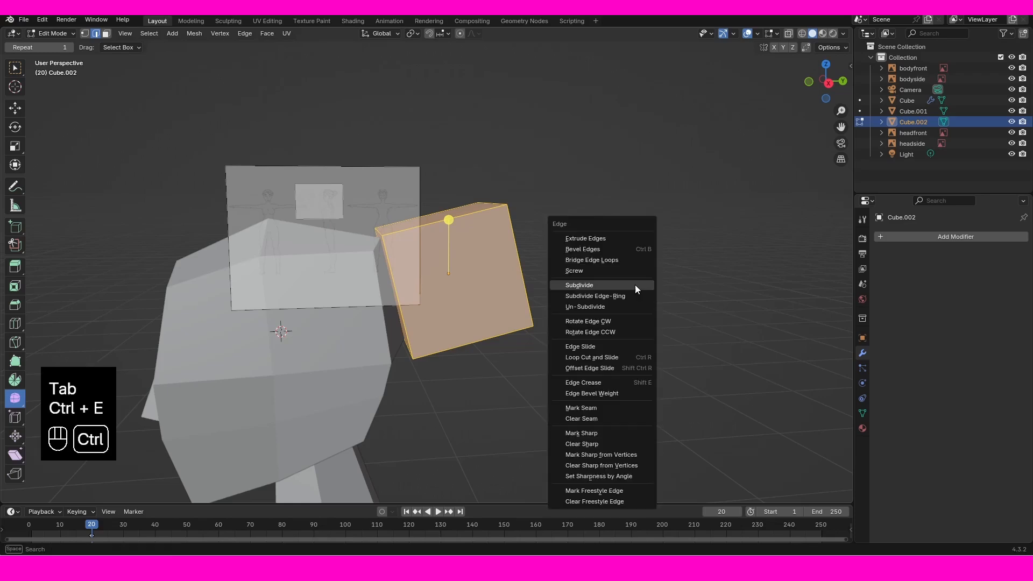
click(635, 285)
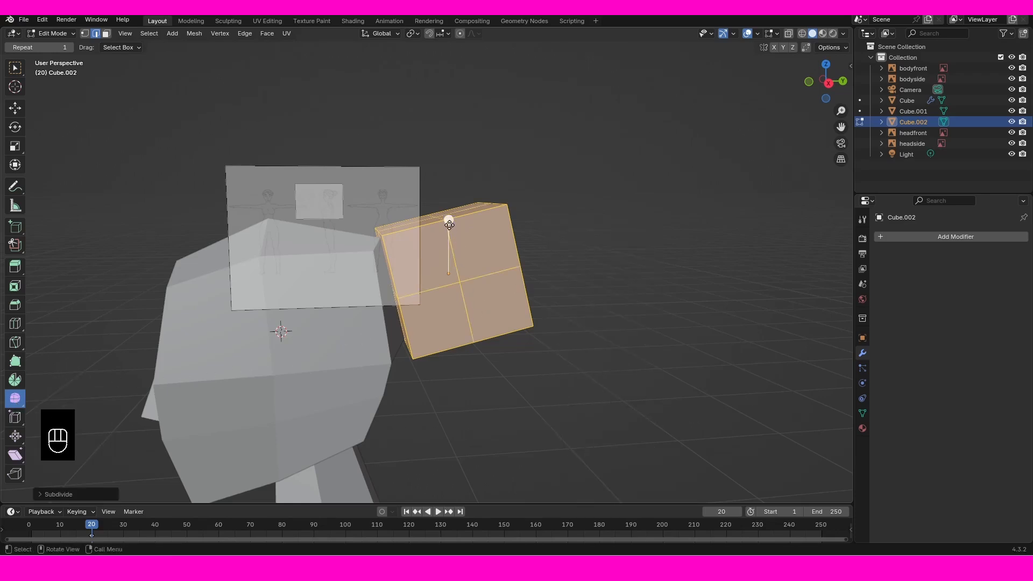
drag(449, 224, 602, 250)
key(KP_3)
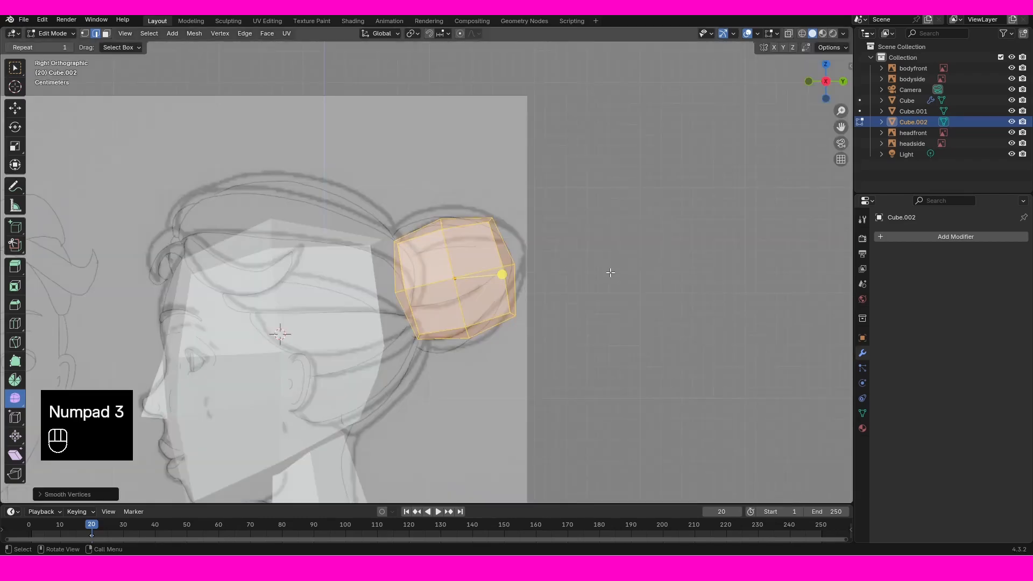
Scale the bun mesh up to about 1.11 to fill the drawn hair bun, and return to Object Mode
key(s)
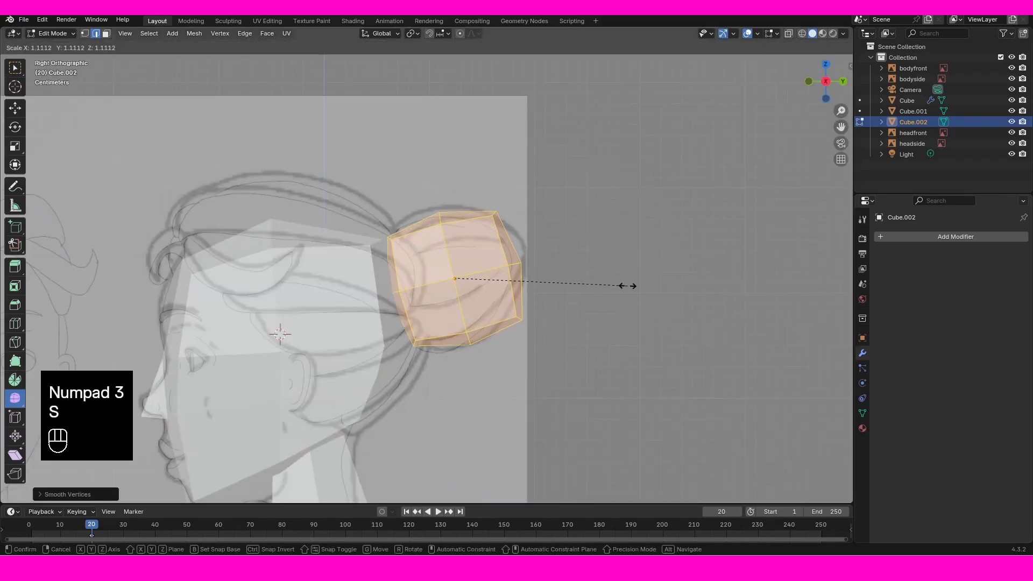
click(628, 286)
key(Tab)
scroll(615, 281, down, 4)
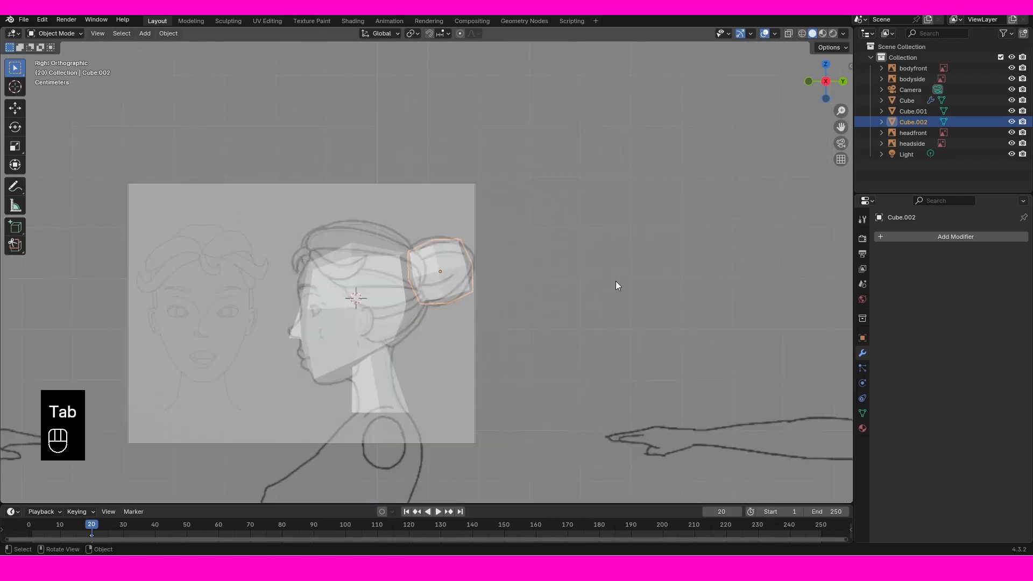
key(KP_1)
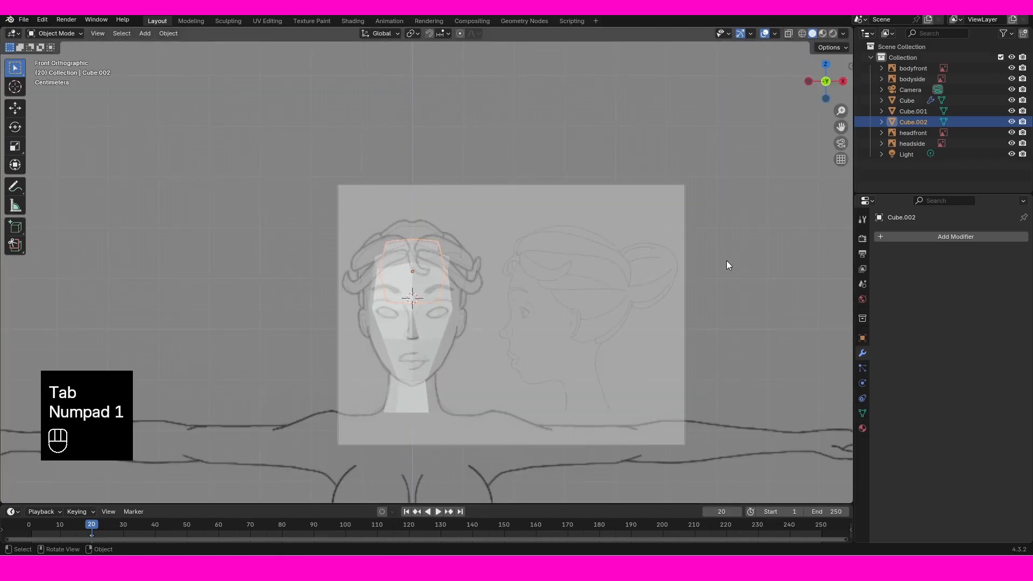
Hide the four reference images bodyfront, bodyside, headfront and headside in the viewport
middle_drag(847, 185, 493, 185)
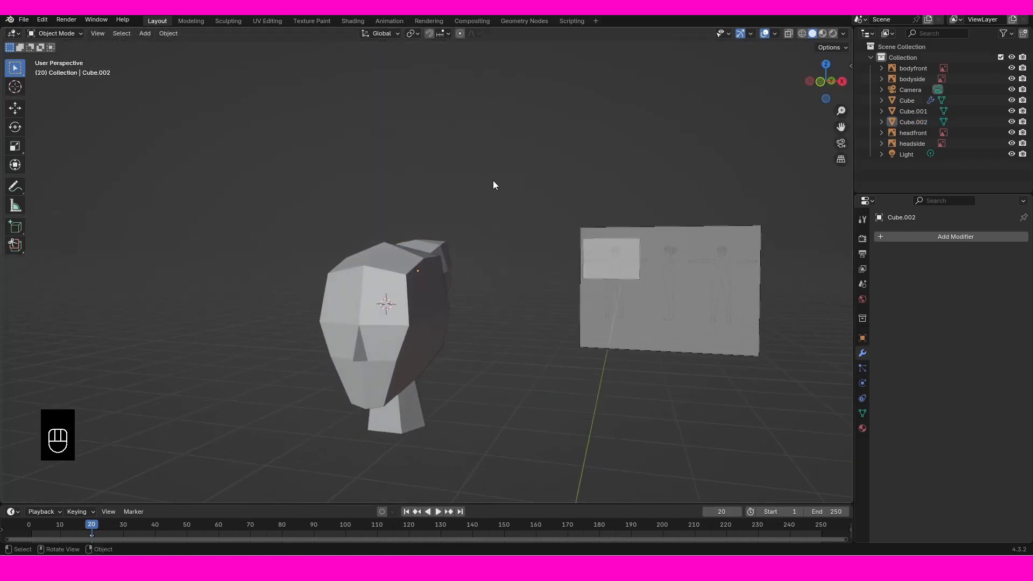
click(1011, 68)
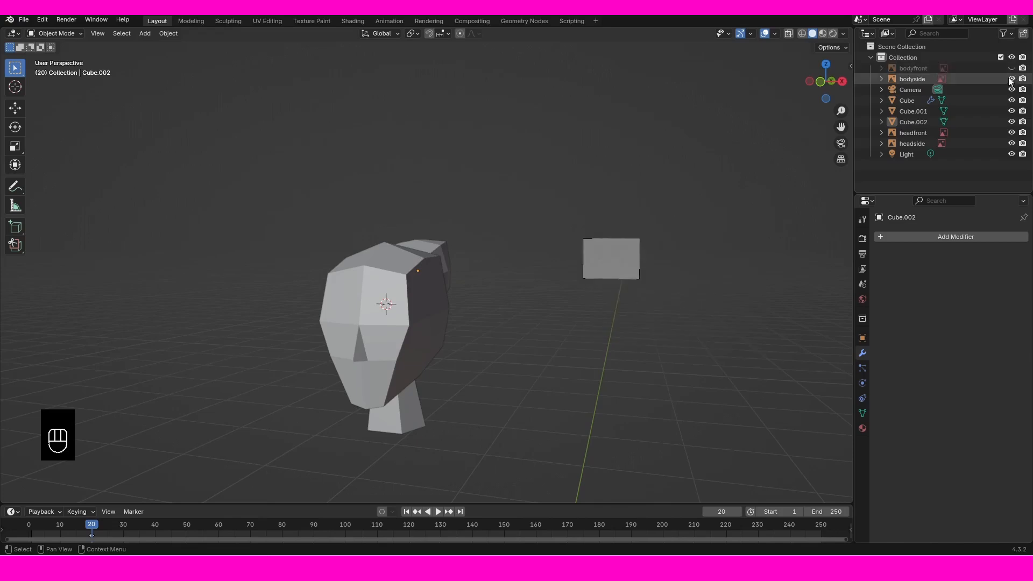
click(1011, 78)
click(1012, 133)
click(1011, 144)
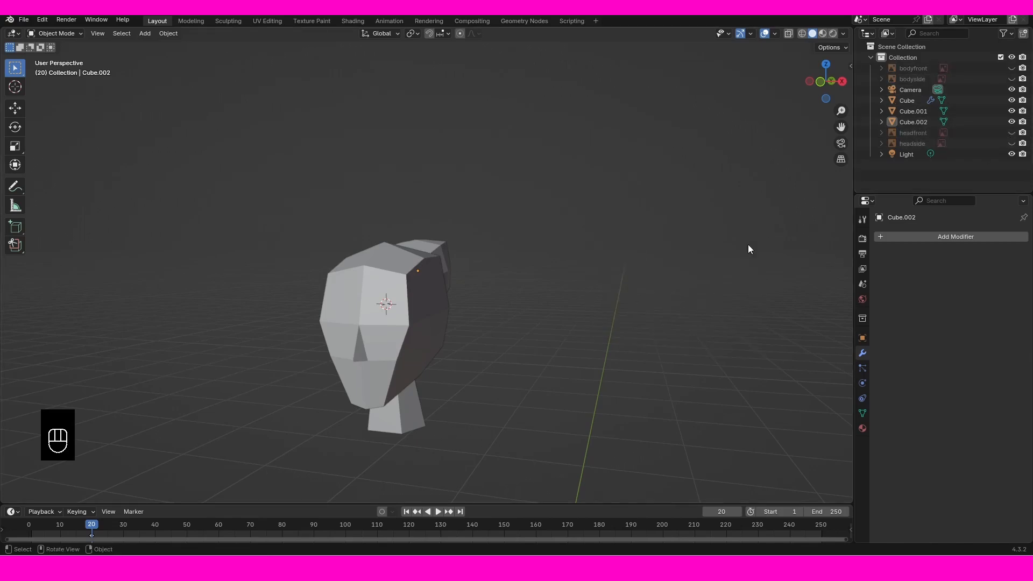
Show the headfront and headside reference images again, keeping both body references hidden
key(KP_1)
middle_drag(599, 347, 537, 271)
key(KP_1)
scroll(516, 347, up, 3)
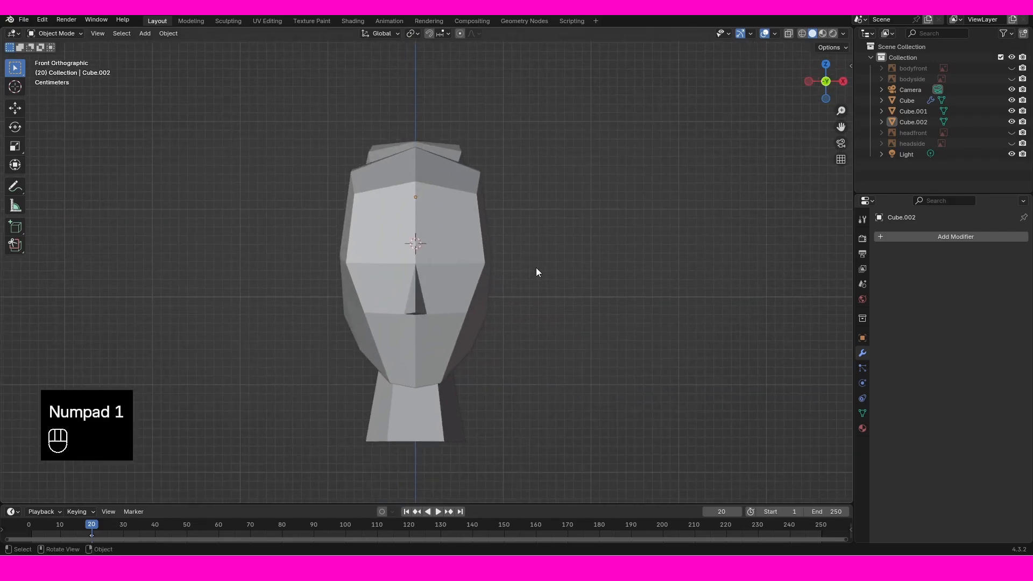
click(1013, 79)
click(1011, 79)
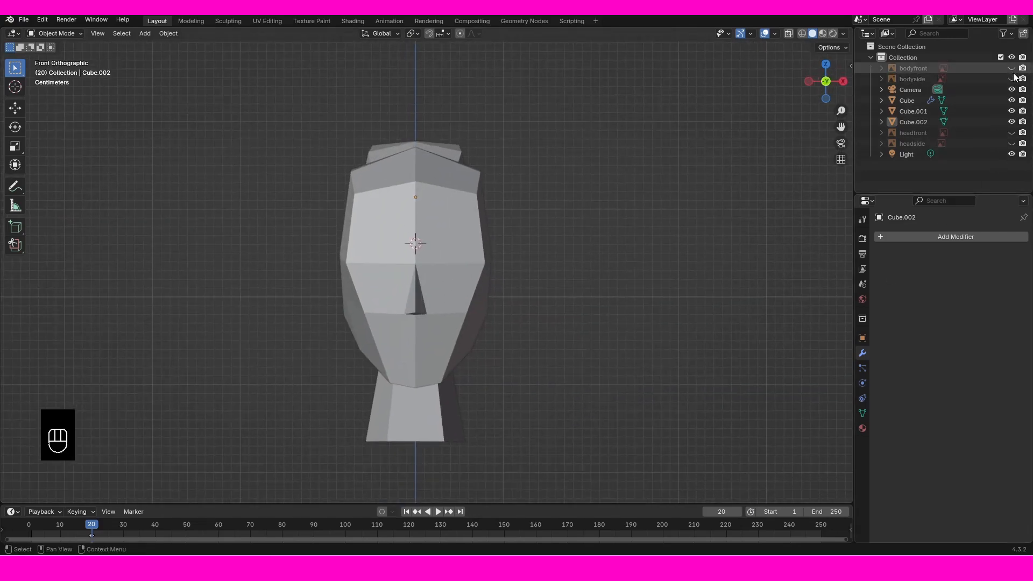
click(1011, 133)
click(1011, 143)
Rename the head object as head
middle_drag(630, 209, 550, 314)
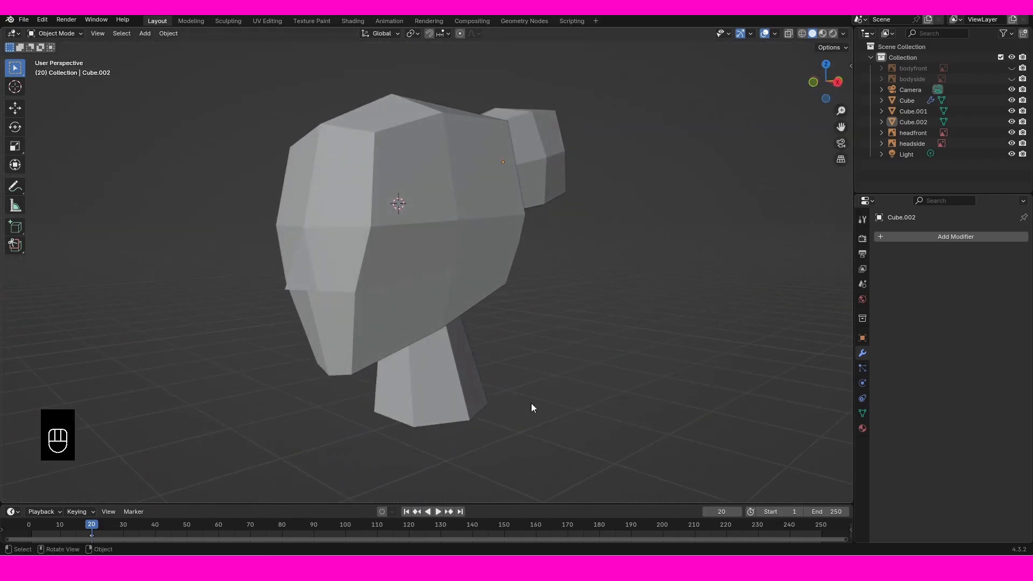
click(485, 209)
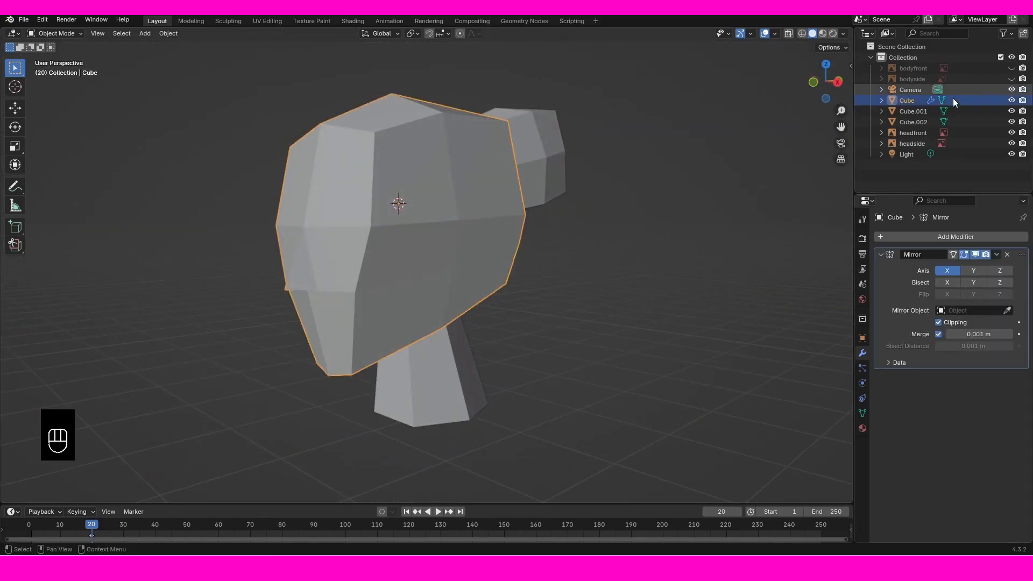
click(890, 100)
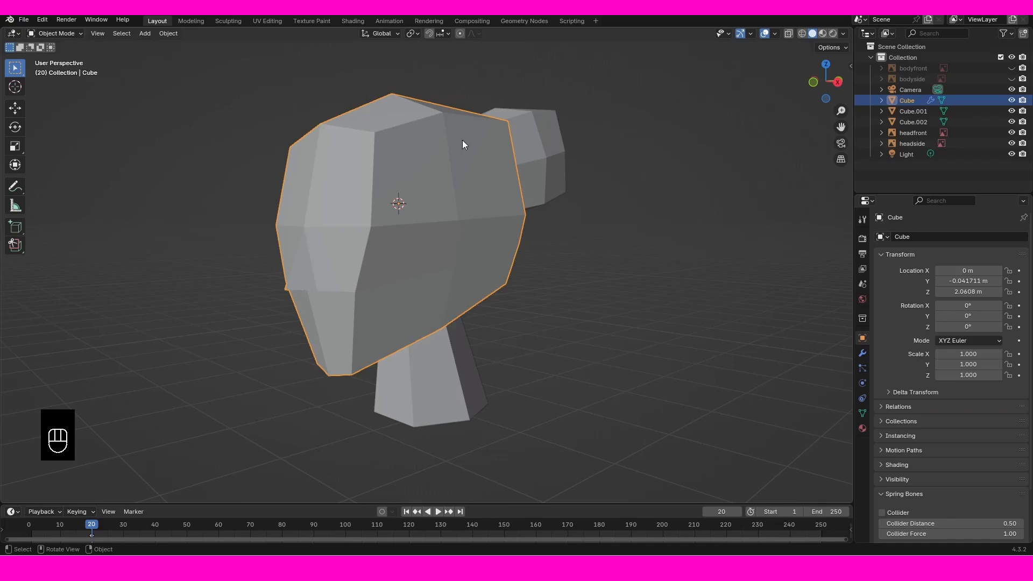
double_click(911, 101)
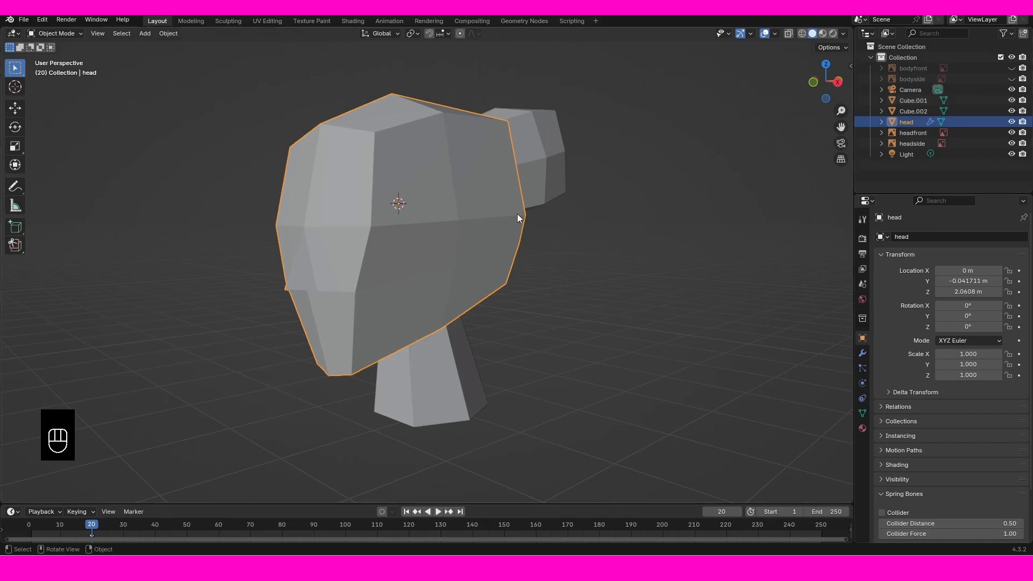
Rename the bun object behind the head as hair
click(556, 146)
middle_drag(544, 143, 586, 159)
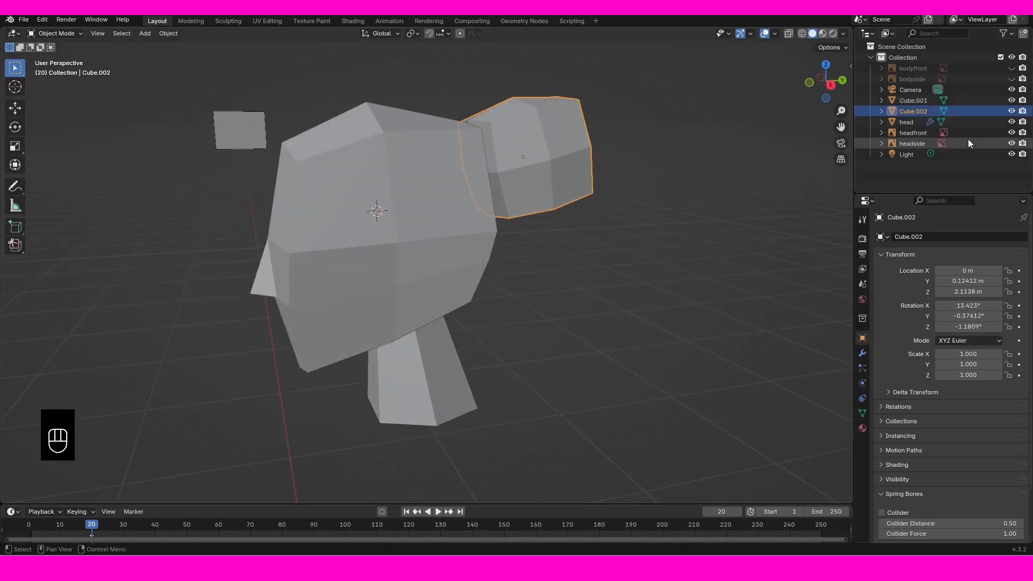
double_click(912, 111)
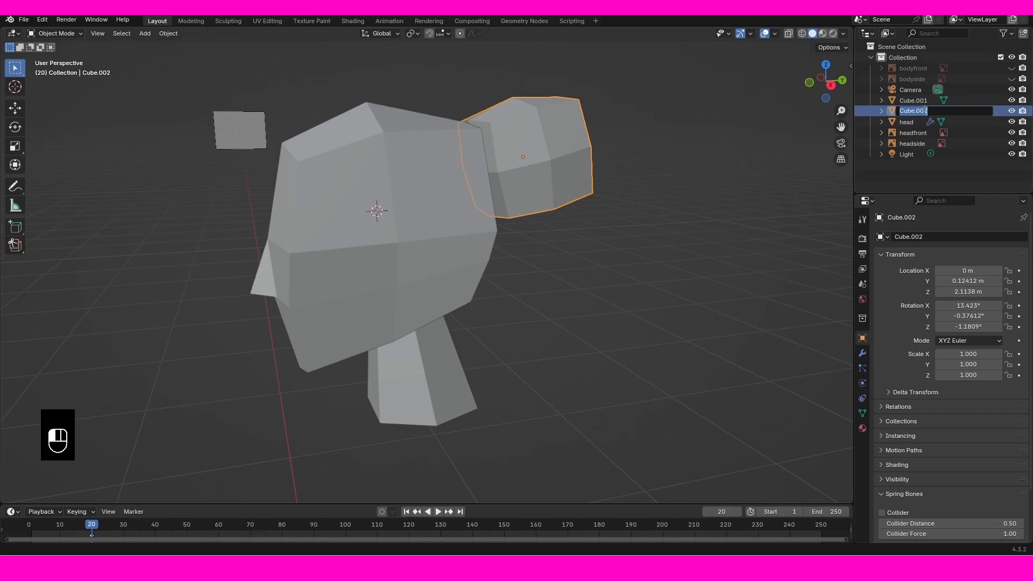
text(hair)
key(Return)
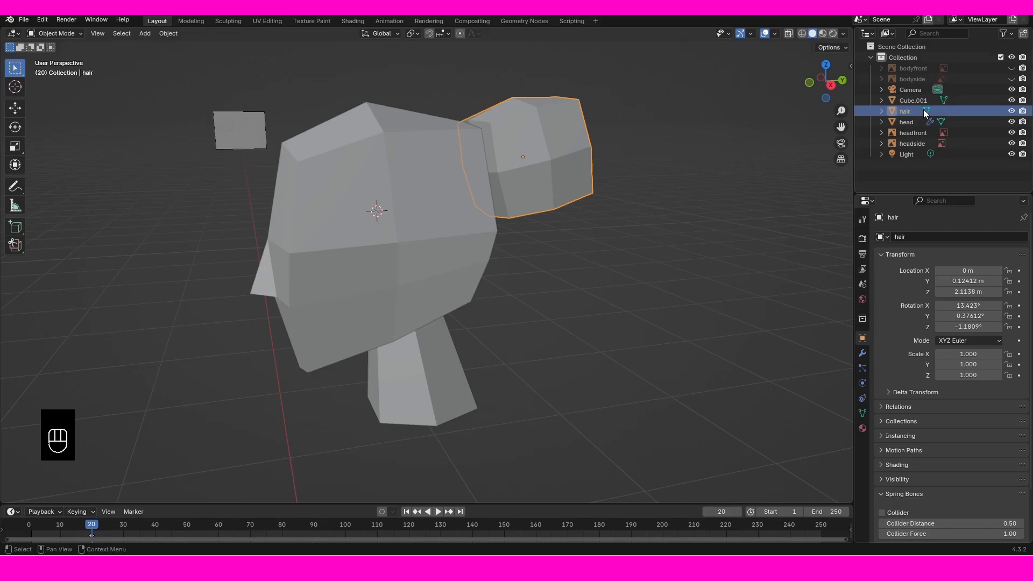
Rename the neck mesh object as neck and deselect it
click(469, 389)
middle_drag(502, 397, 544, 387)
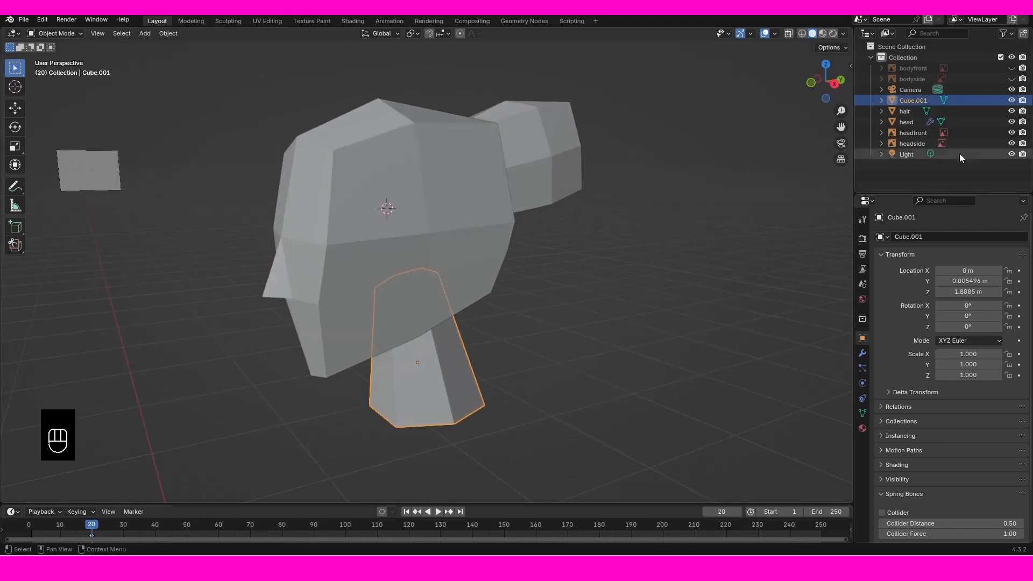
double_click(914, 100)
text(neck)
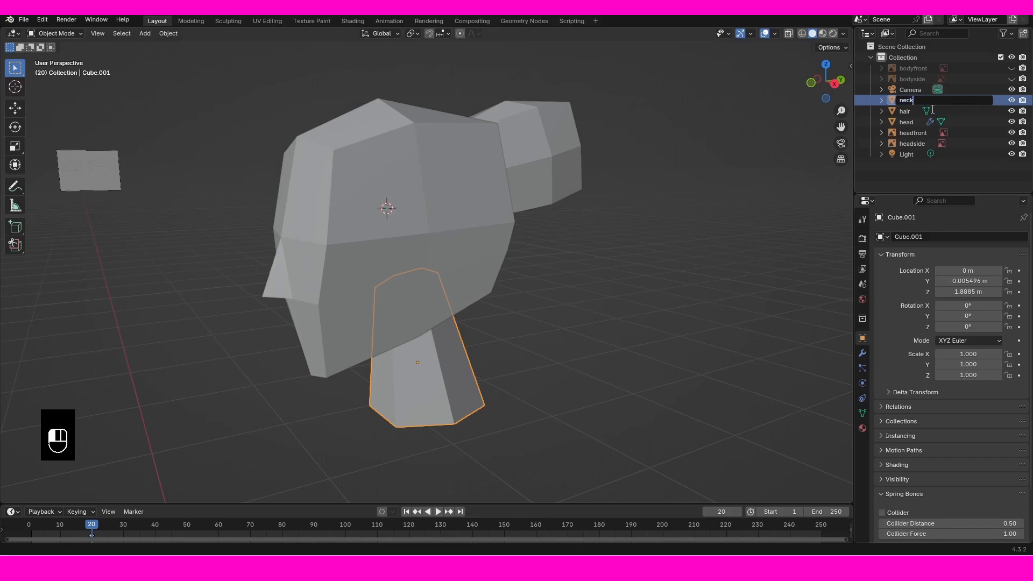
key(Return)
click(627, 245)
key(KP_1)
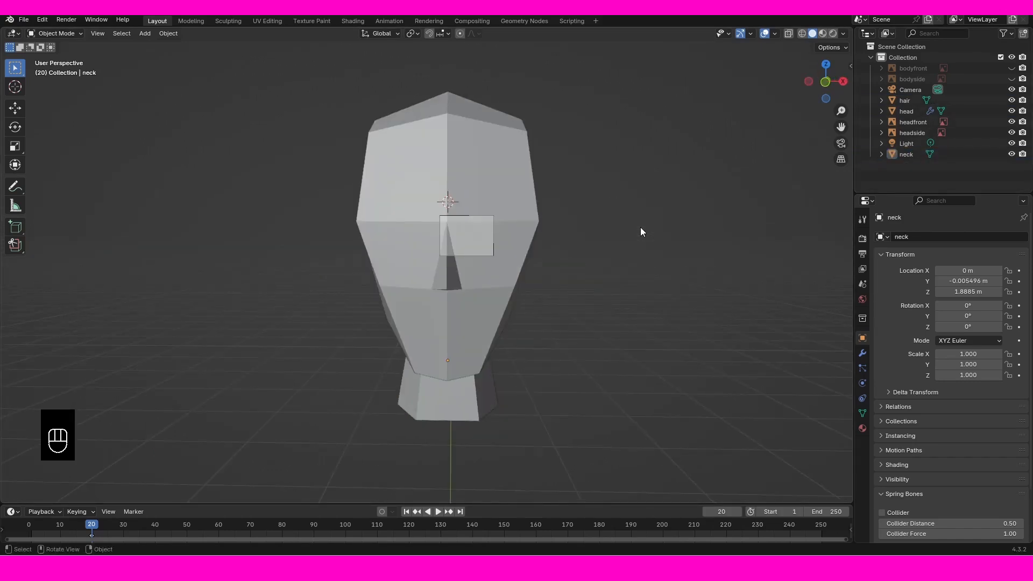